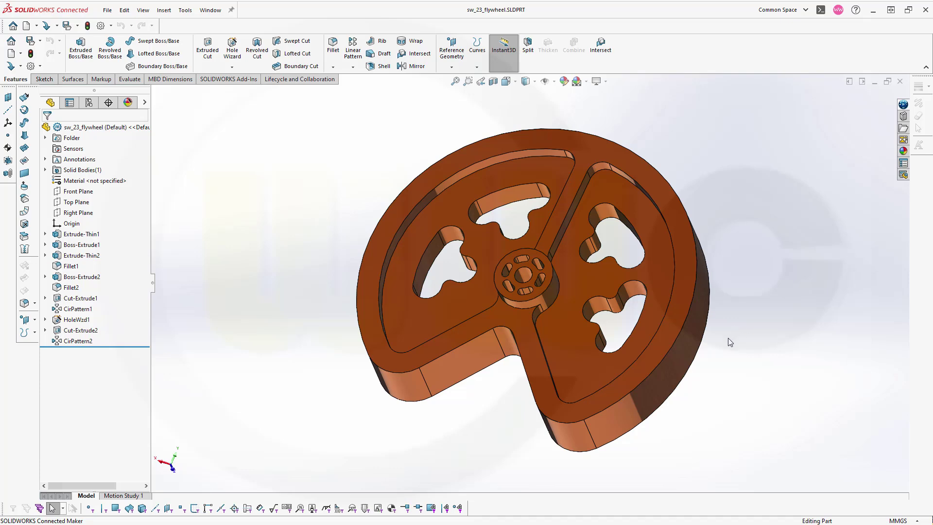
Orbit the finished flywheel model to view it from another angle.
{"action": "mouse_move", "coordinate": [728, 338]}
{"action": "middle_mouse_down"}
{"action": "mouse_move", "coordinate": [719, 265]}
{"action": "mouse_move", "coordinate": [586, 163]}
{"action": "mouse_move", "coordinate": [651, 240]}
{"action": "mouse_move", "coordinate": [731, 266]}
{"action": "mouse_move", "coordinate": [745, 329]}
{"action": "mouse_move", "coordinate": [737, 247]}
{"action": "mouse_move", "coordinate": [716, 227]}
{"action": "mouse_move", "coordinate": [503, 174]}
{"action": "mouse_move", "coordinate": [559, 233]}
{"action": "mouse_move", "coordinate": [654, 405]}
{"action": "mouse_move", "coordinate": [582, 261]}
{"action": "mouse_move", "coordinate": [656, 284]}
{"action": "mouse_move", "coordinate": [679, 307]}
{"action": "middle_mouse_up"}
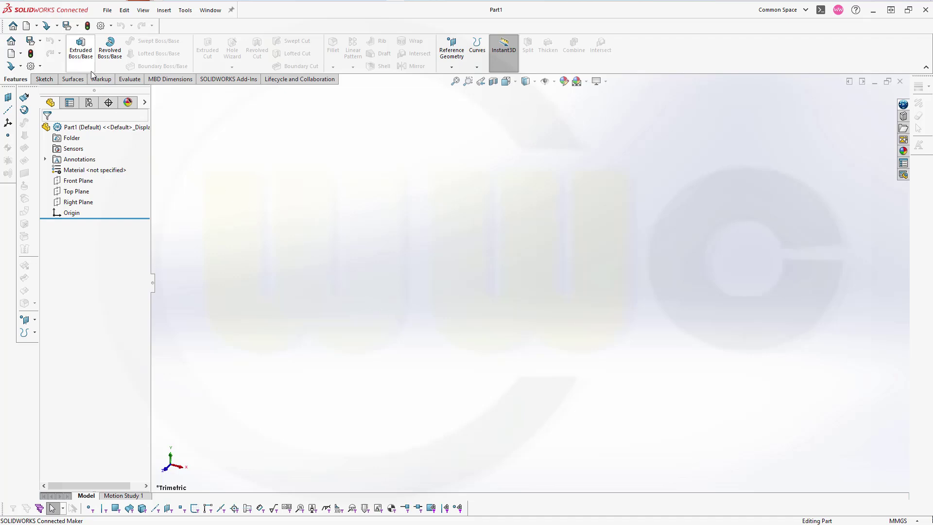
Start a new sketch on the Front Plane.
{"action": "left_click", "coordinate": [49, 79]}
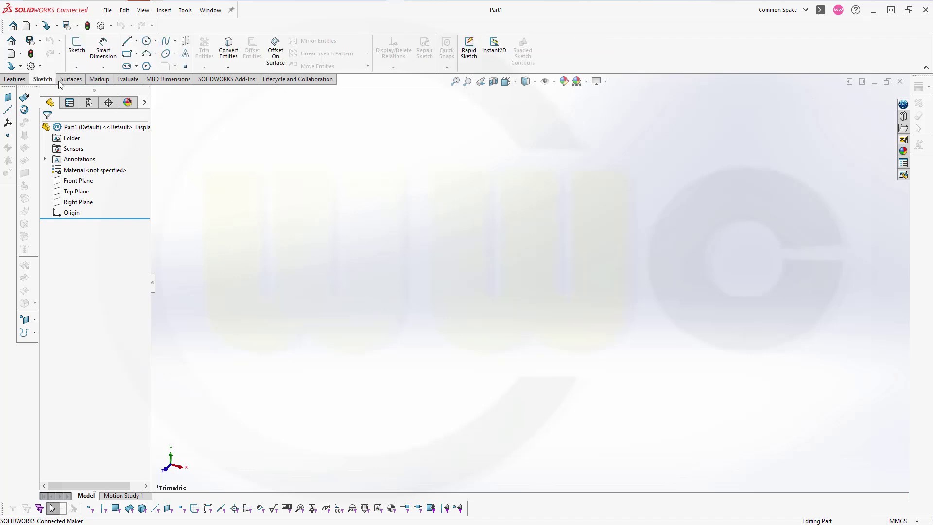
{"action": "left_click", "coordinate": [74, 57]}
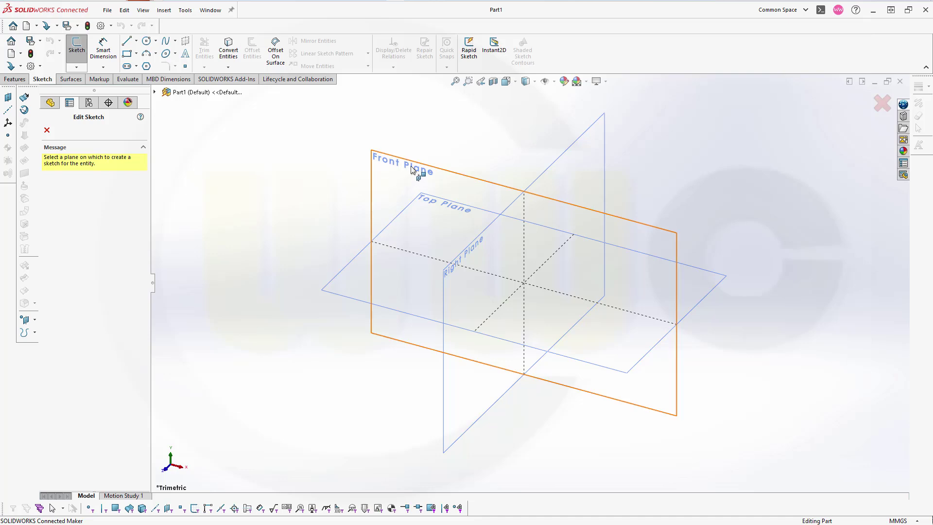
{"action": "left_click", "coordinate": [416, 170]}
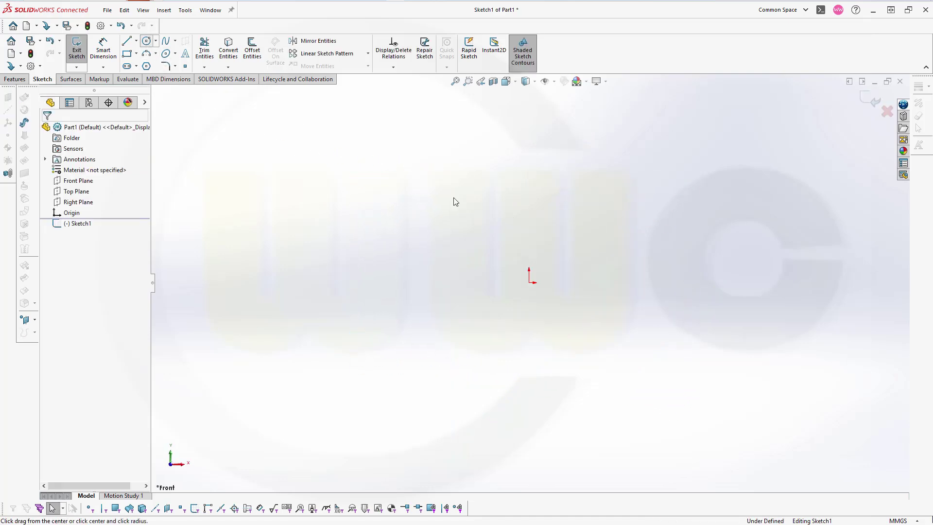
Draw a circle centred on the origin and dimension its diameter to 230 mm.
{"action": "left_click", "coordinate": [147, 41]}
{"action": "left_click", "coordinate": [529, 282]}
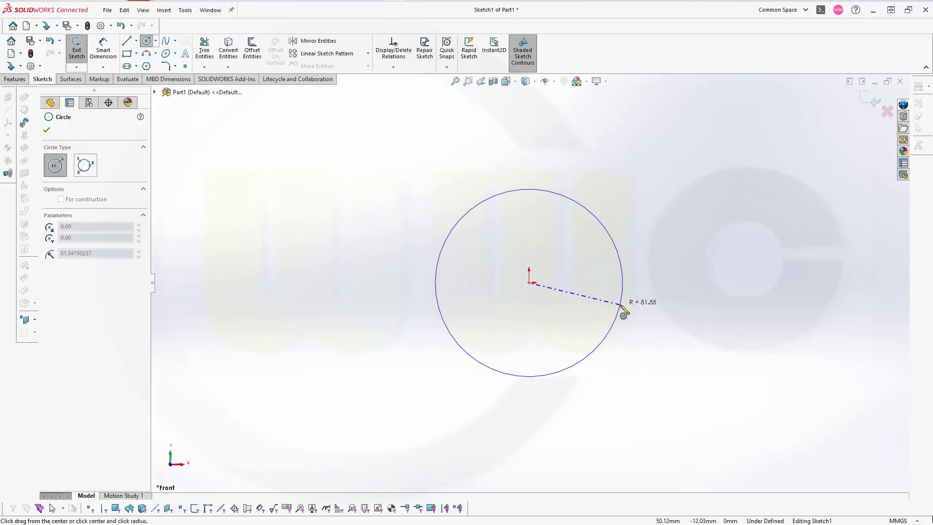
{"action": "left_click", "coordinate": [619, 307]}
{"action": "left_click", "coordinate": [112, 56]}
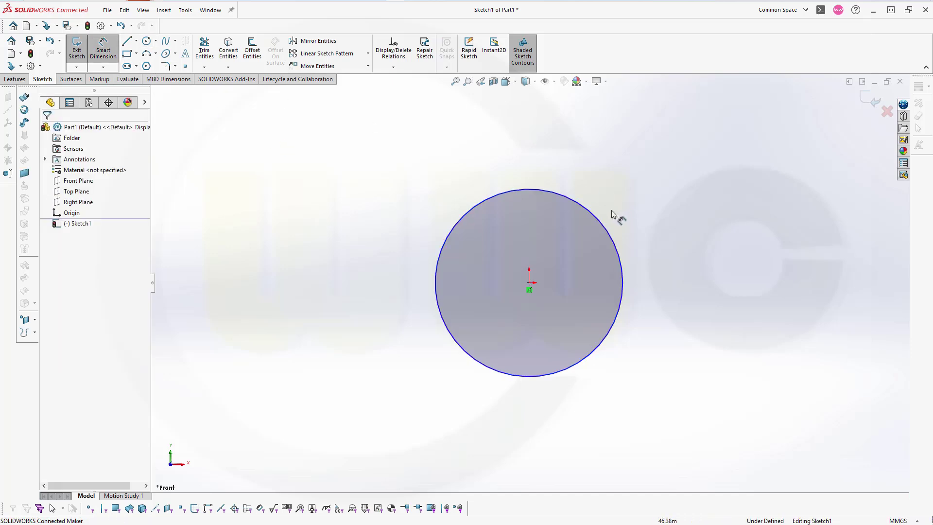
{"action": "left_click", "coordinate": [612, 228]}
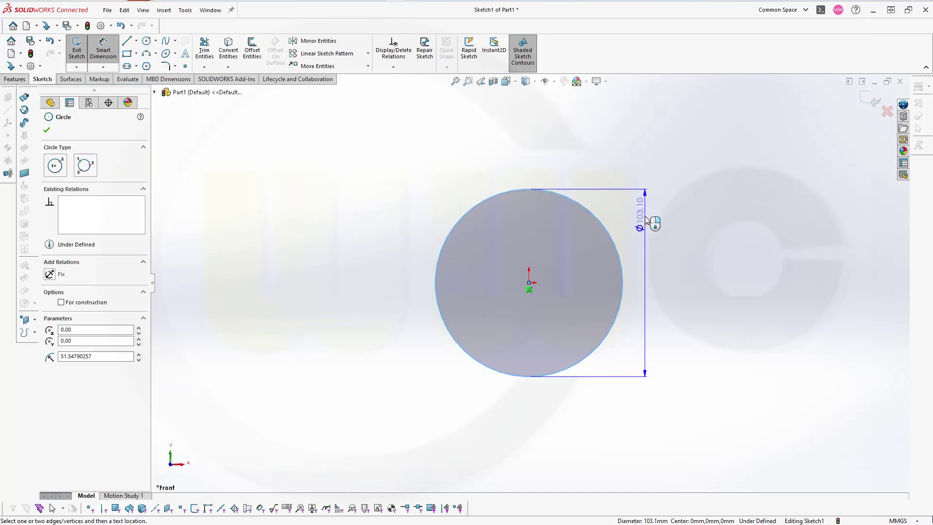
{"action": "left_click", "coordinate": [647, 221]}
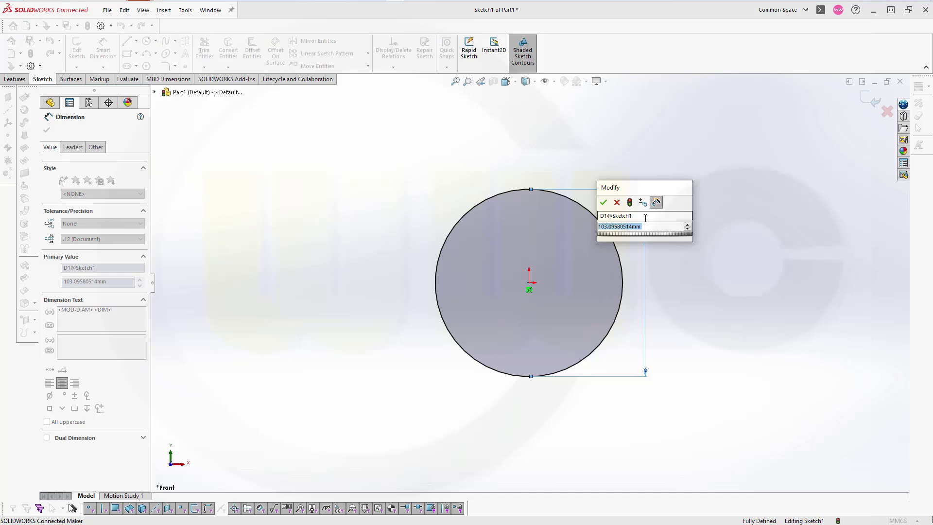
{"action": "type", "text": "230"}
{"action": "key", "text": "Return"}
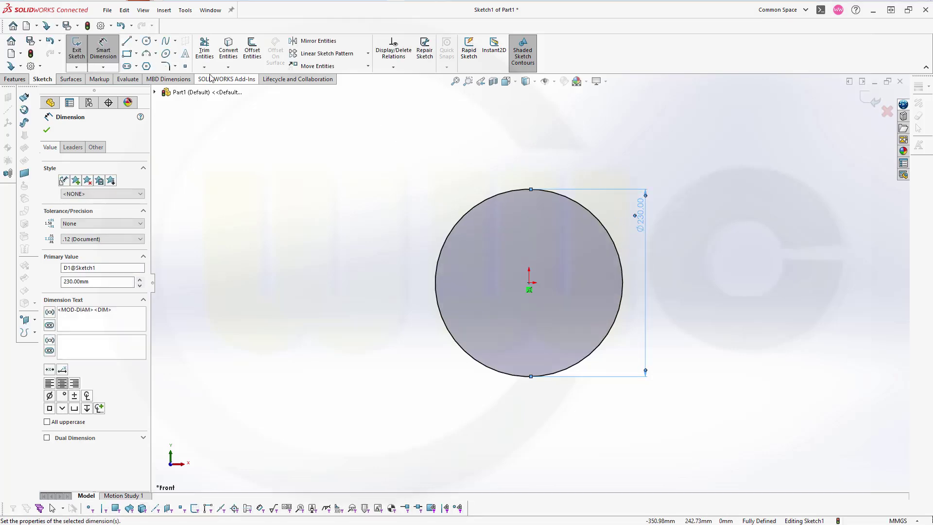
Draw a V from the circle's lower left, through the origin, to its lower right.
{"action": "left_click", "coordinate": [127, 41]}
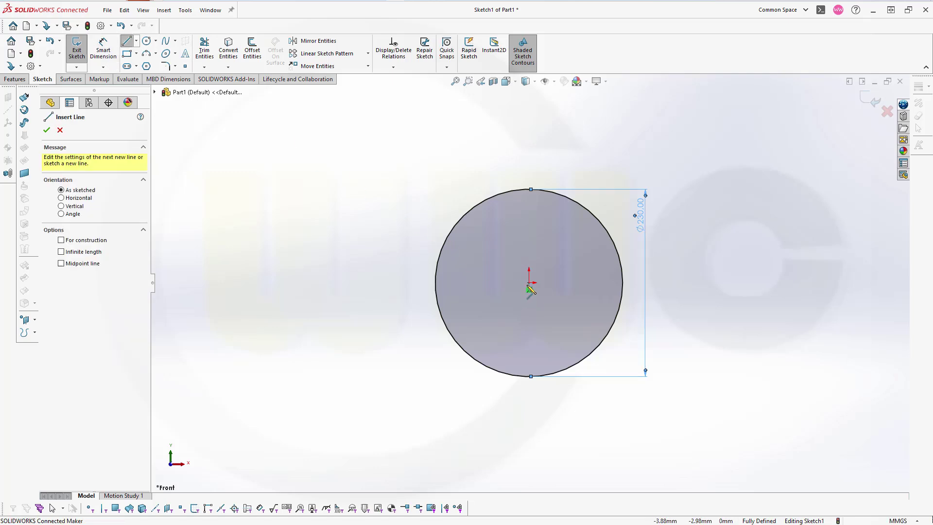
{"action": "left_click", "coordinate": [431, 351]}
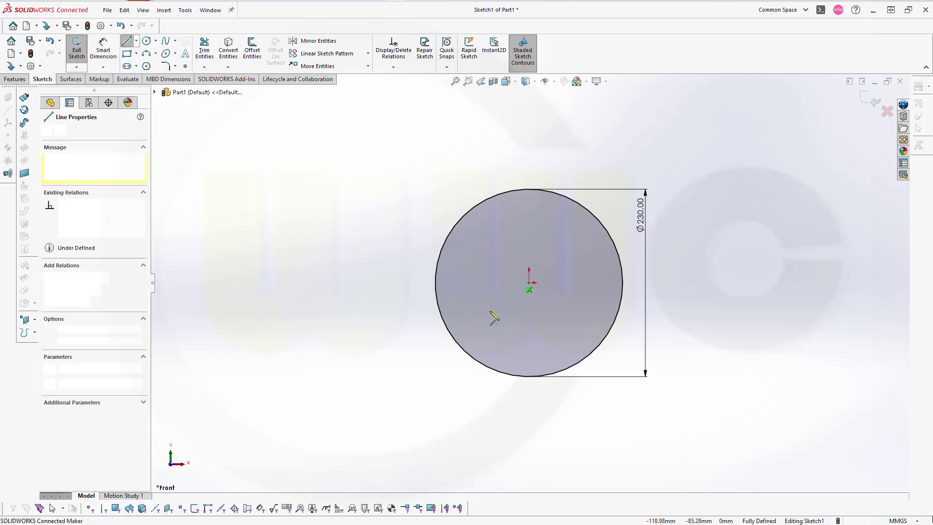
{"action": "left_click", "coordinate": [529, 289]}
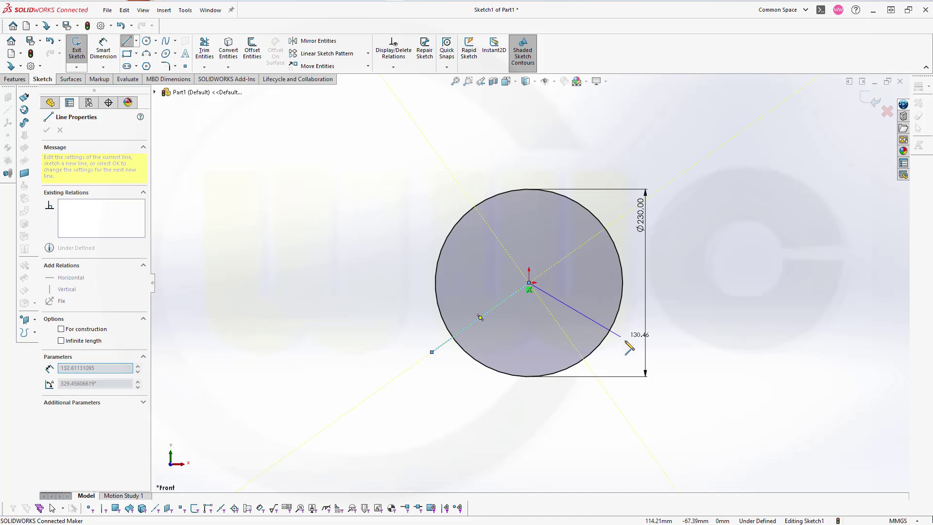
{"action": "left_click", "coordinate": [633, 352]}
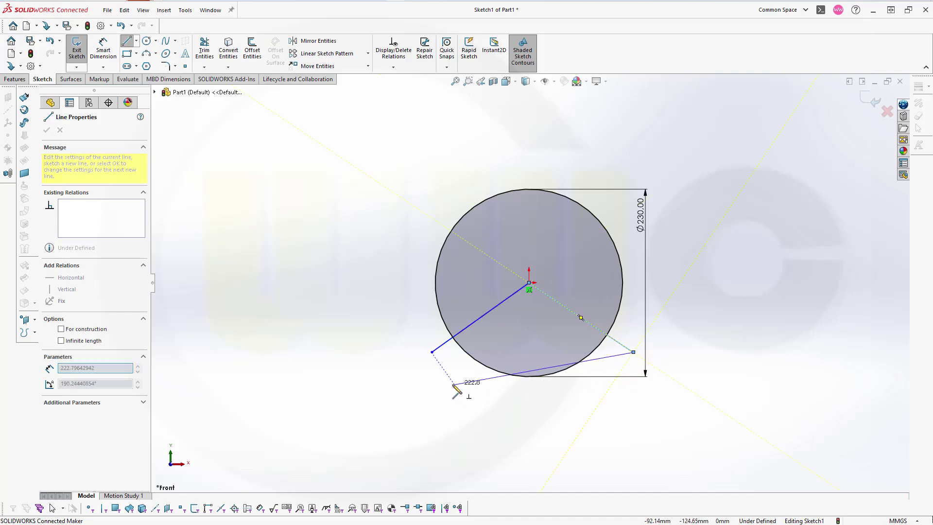
{"action": "key", "text": "Escape"}
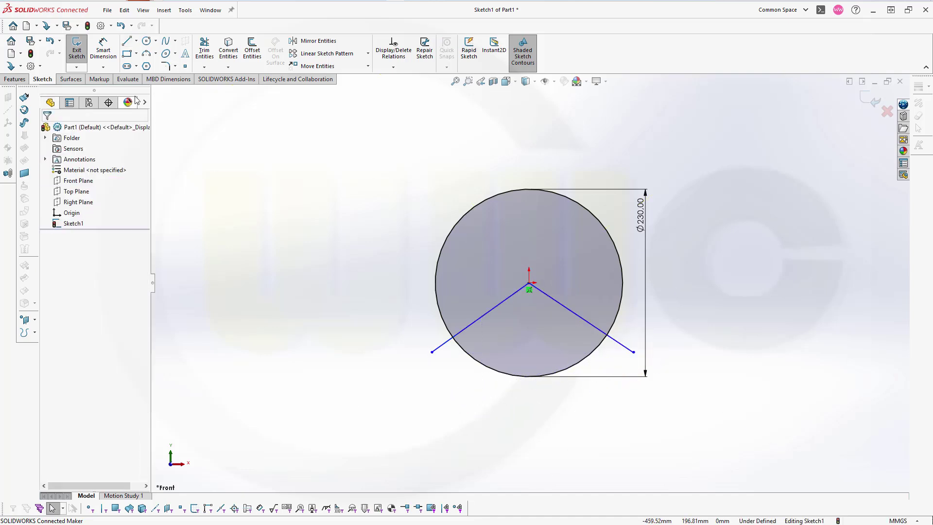
Draw a second V-shaped line pair just below the first.
{"action": "left_click", "coordinate": [127, 42]}
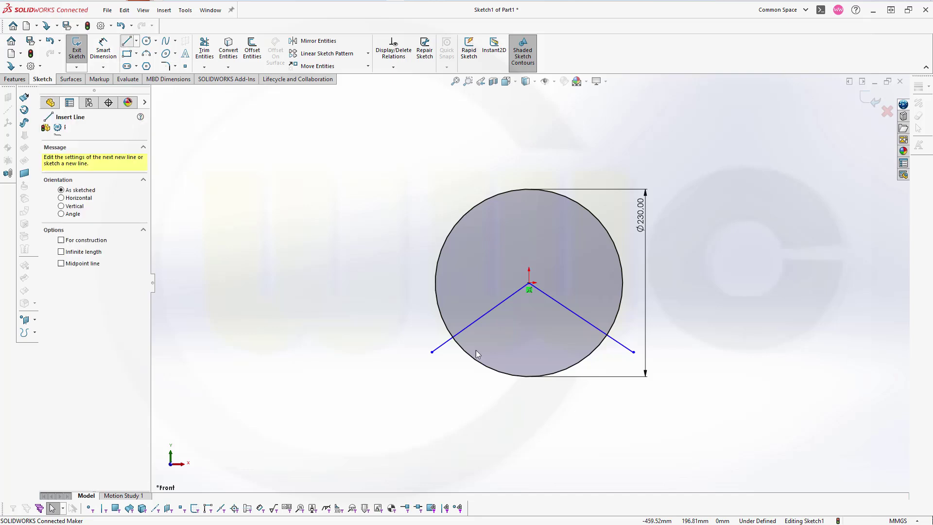
{"action": "left_click", "coordinate": [447, 379]}
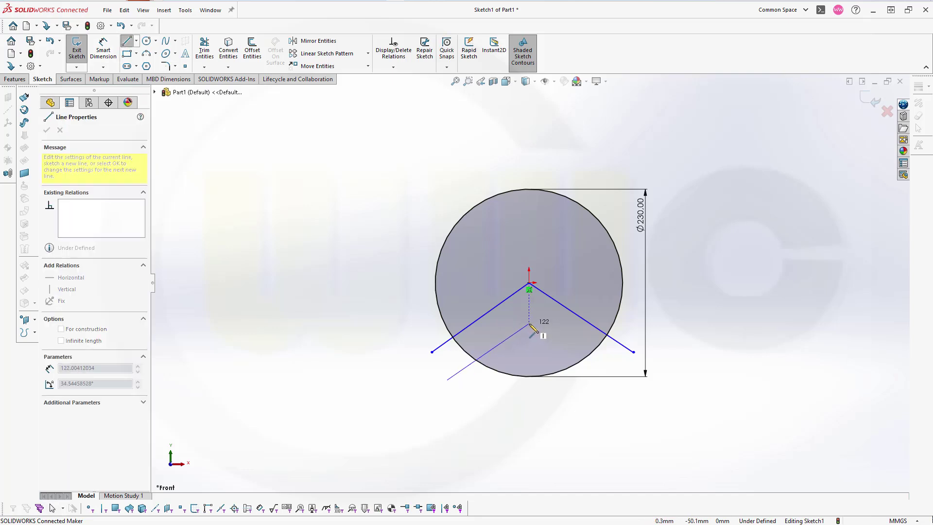
{"action": "left_click", "coordinate": [613, 371]}
{"action": "key", "text": "Escape"}
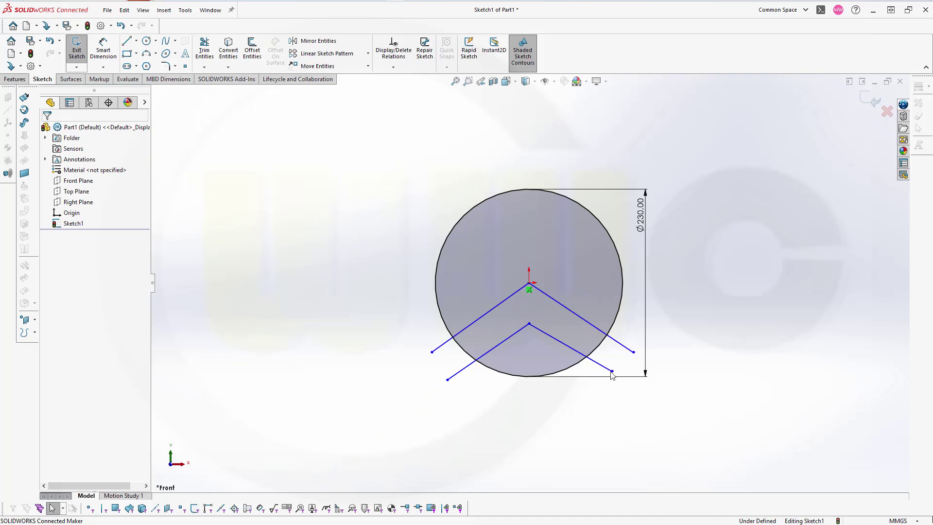
Power-trim the V line ends sticking out beyond the circle.
{"action": "left_click", "coordinate": [204, 49]}
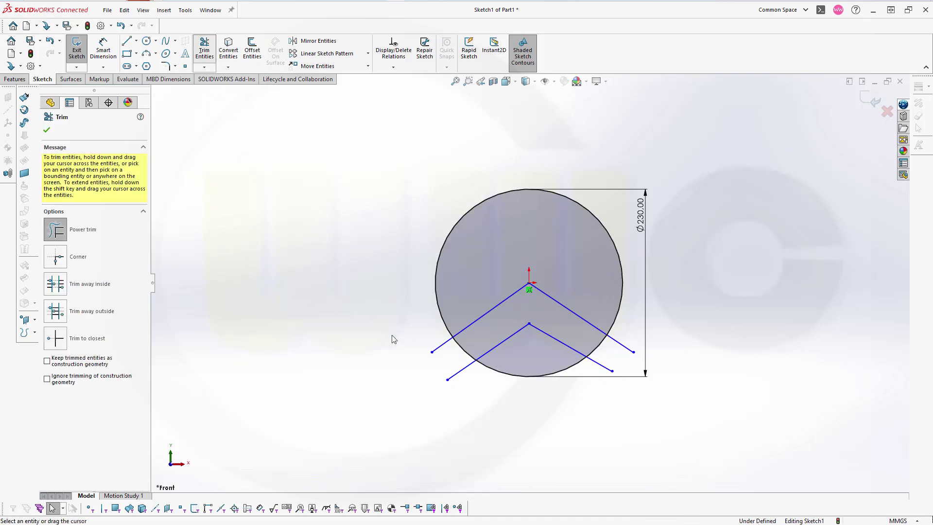
{"action": "left_click_drag", "start_coordinate": [444, 359], "coordinate": [484, 392]}
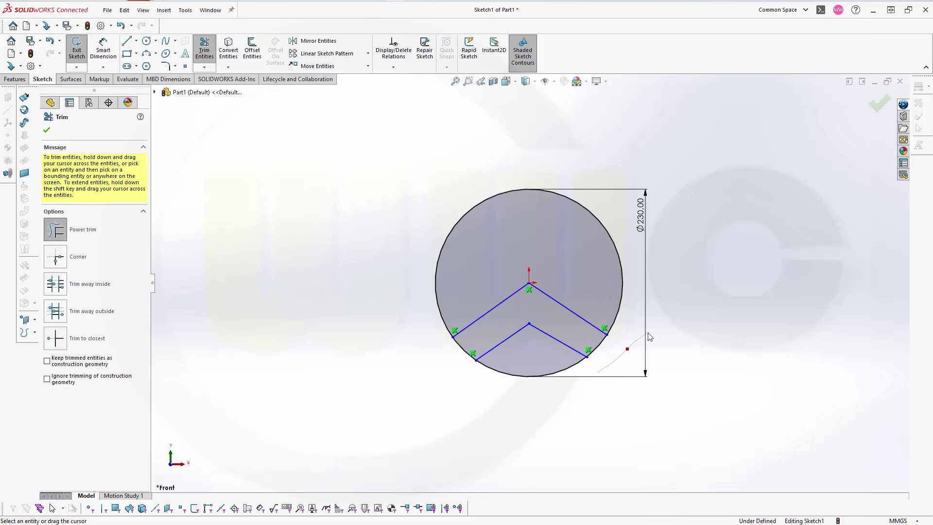
{"action": "key", "text": "Escape"}
Convert both upper V lines to construction geometry.
{"action": "left_click", "coordinate": [489, 312]}
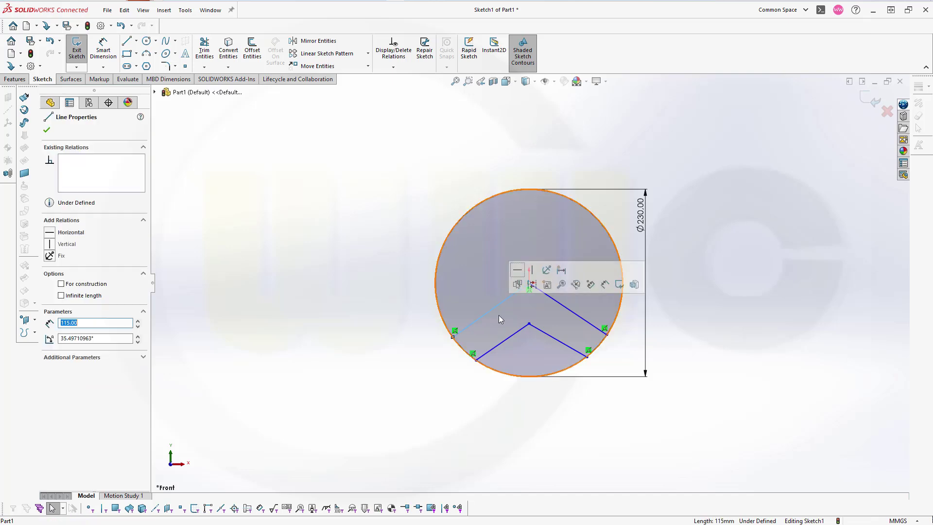
{"action": "left_click", "coordinate": [569, 312], "text": "ctrl"}
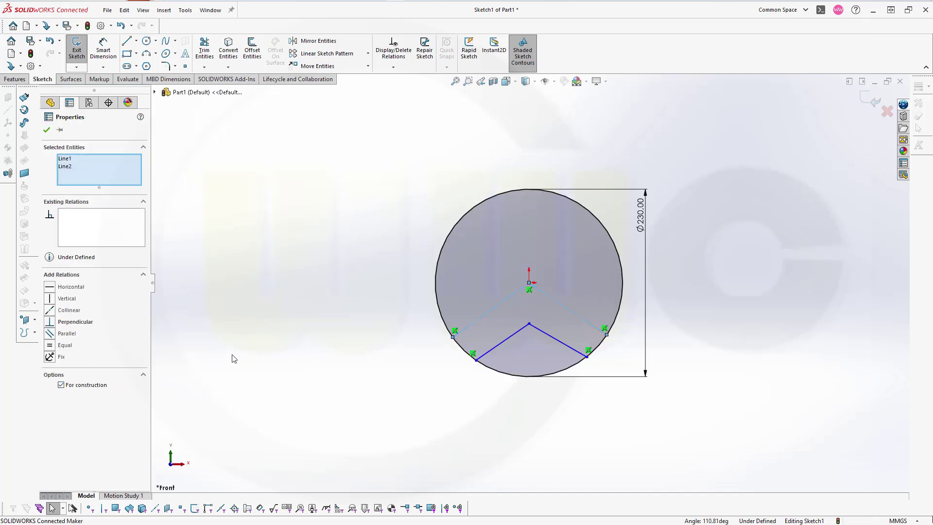
{"action": "left_click", "coordinate": [259, 341]}
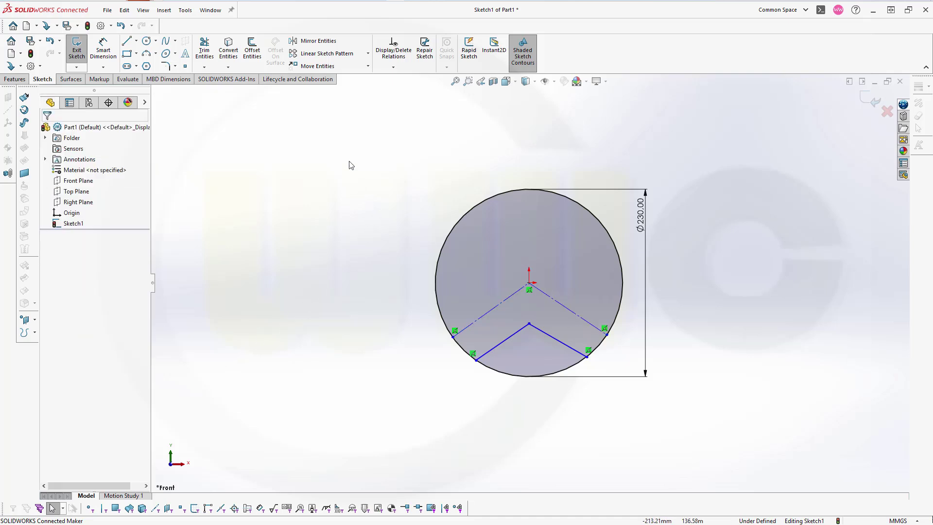
Add Horizontal relations between the end pairs of the upper and lower Vs.
{"action": "left_click", "coordinate": [453, 337]}
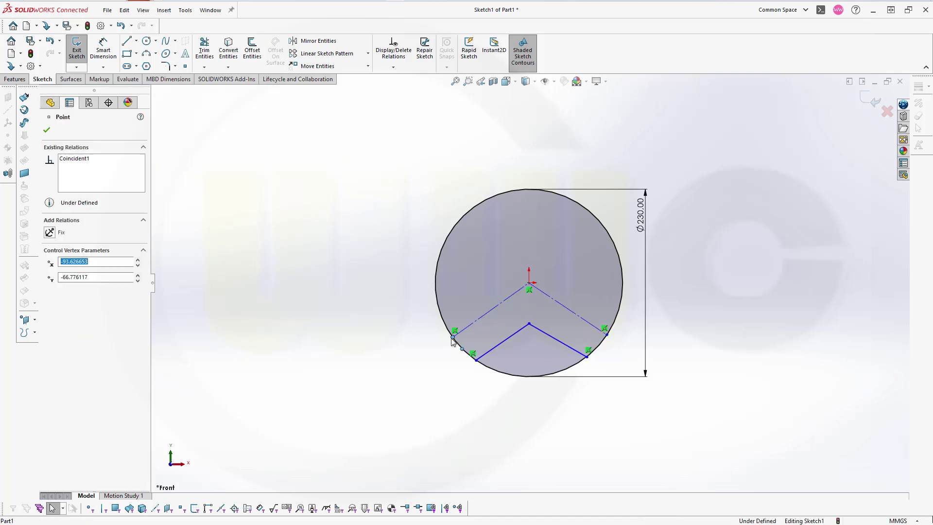
{"action": "left_click", "coordinate": [607, 335], "text": "ctrl"}
{"action": "left_click", "coordinate": [637, 291]}
{"action": "left_click", "coordinate": [477, 360]}
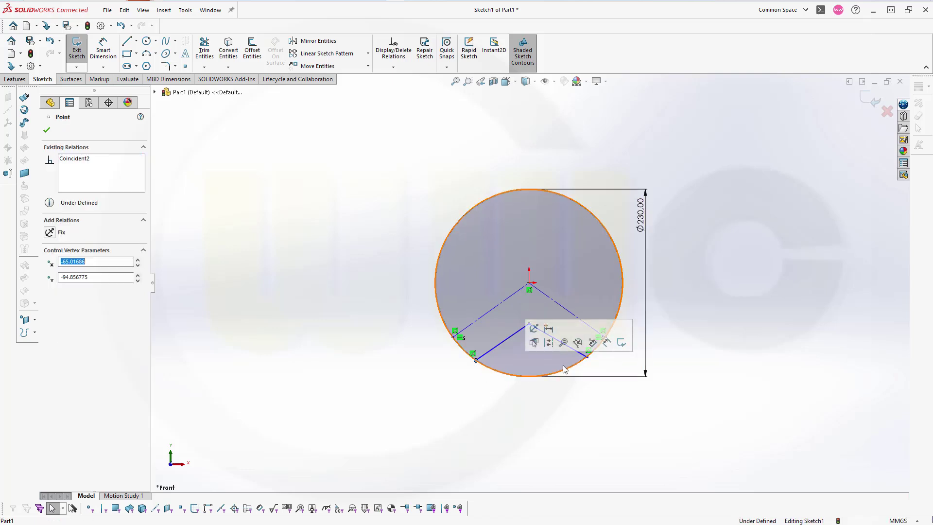
{"action": "left_click", "coordinate": [587, 358], "text": "ctrl"}
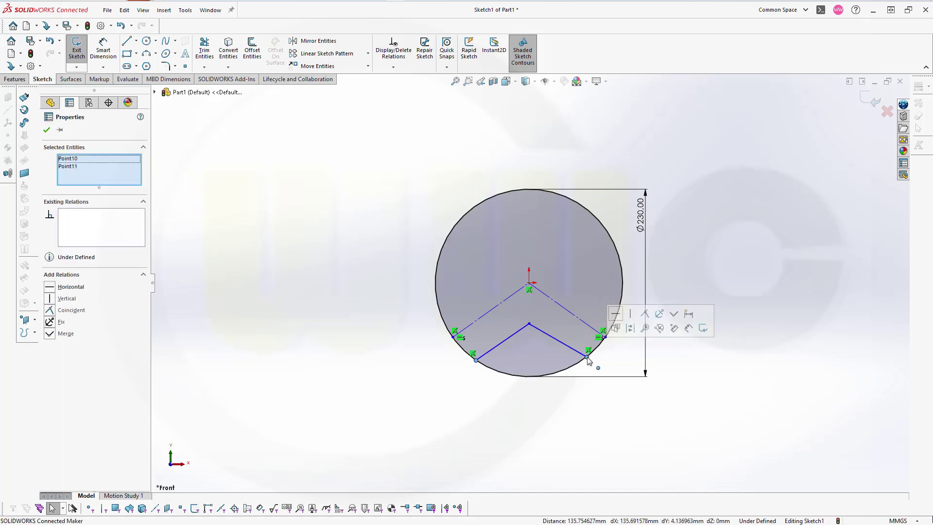
{"action": "left_click", "coordinate": [616, 315]}
{"action": "left_click", "coordinate": [412, 396]}
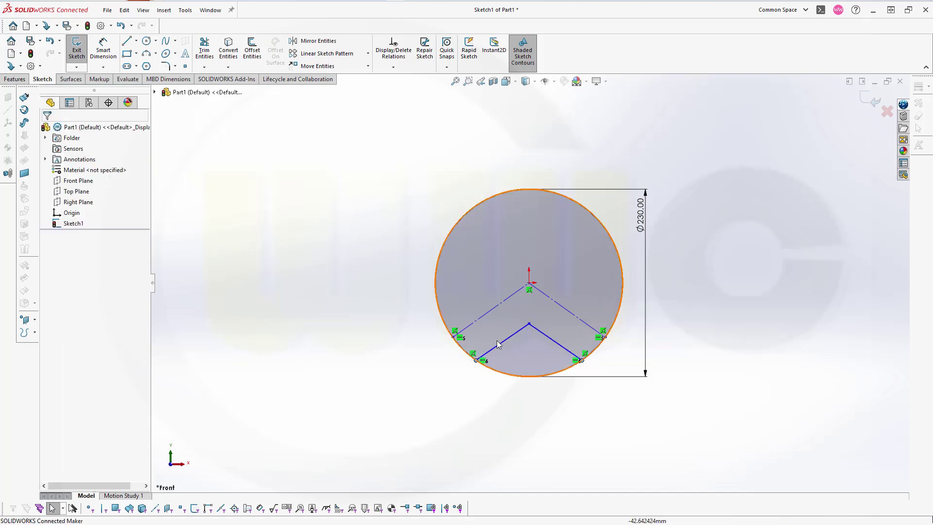
Add a Vertical relation aligning the lower V's apex with the origin.
{"action": "left_click", "coordinate": [529, 324]}
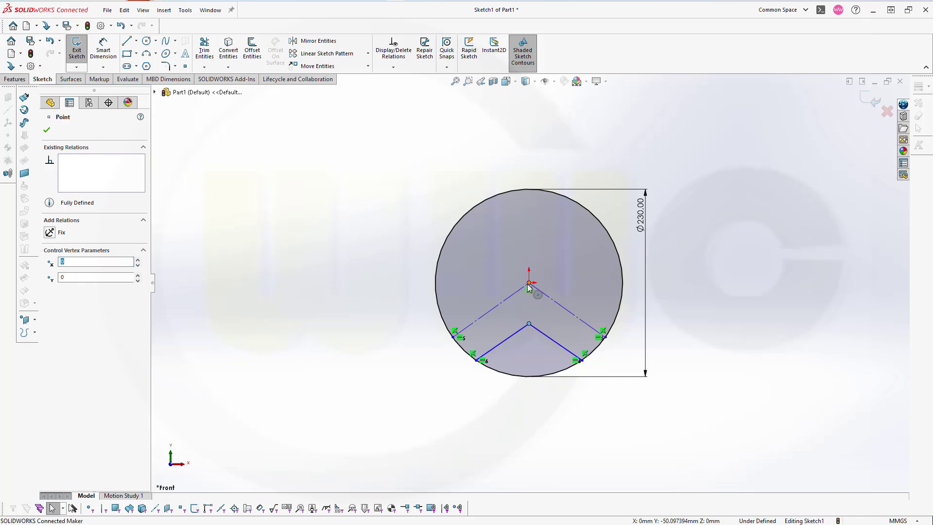
{"action": "left_click", "coordinate": [530, 283], "text": "ctrl"}
{"action": "left_click", "coordinate": [572, 243]}
{"action": "left_click", "coordinate": [694, 291]}
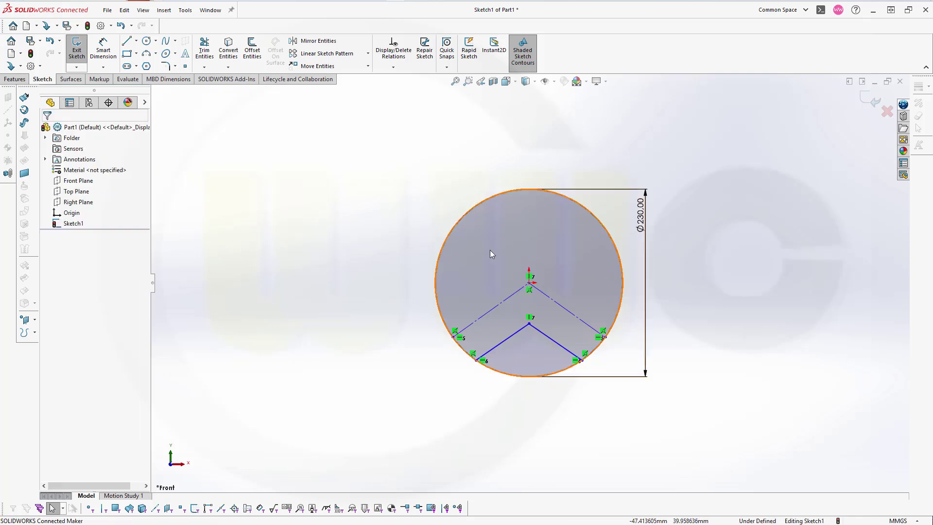
Dimension the angle between the construction lines to 80°.
{"action": "left_click", "coordinate": [103, 49]}
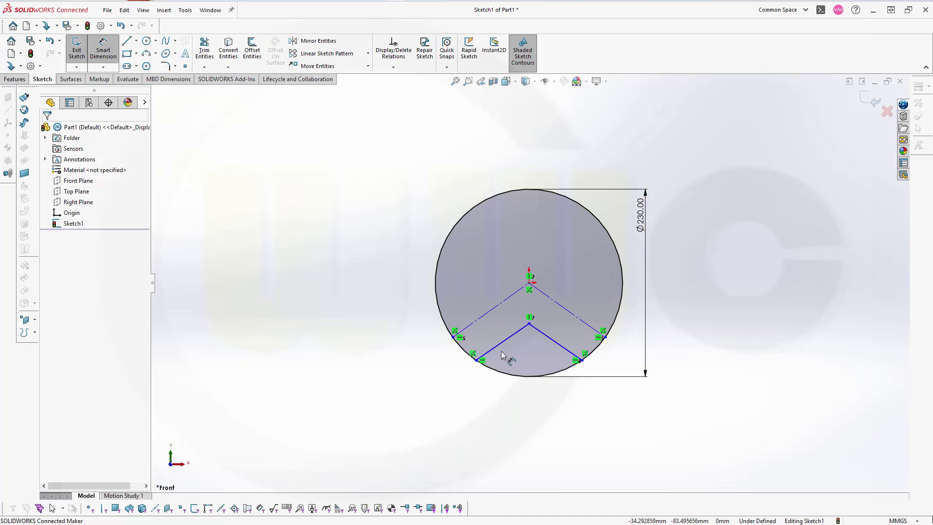
{"action": "left_click", "coordinate": [583, 322]}
{"action": "left_click", "coordinate": [484, 322]}
{"action": "left_click", "coordinate": [513, 418]}
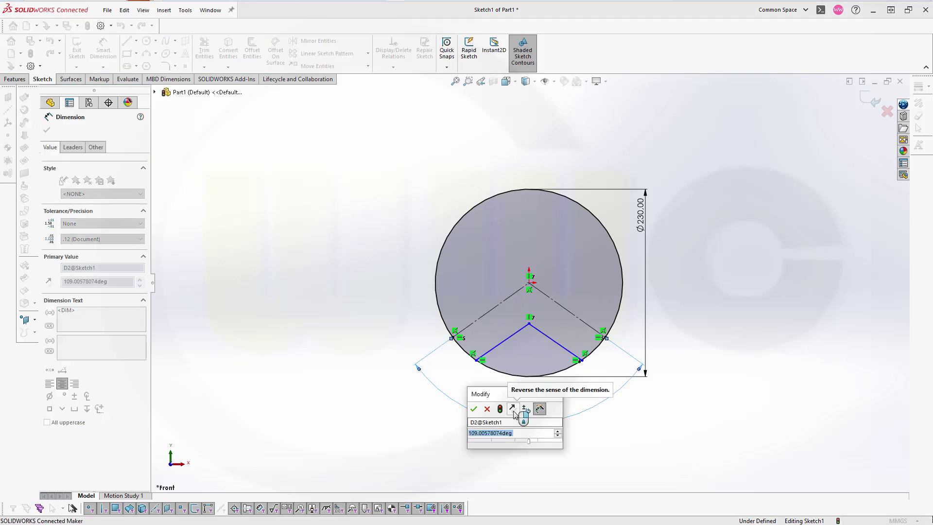
{"action": "type", "text": "80"}
{"action": "key", "text": "Return"}
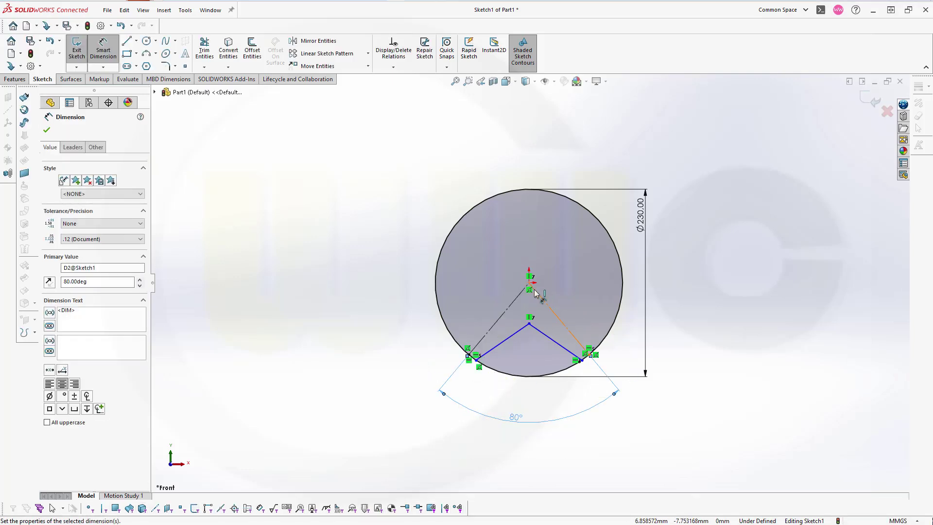
{"action": "key", "text": "Escape"}
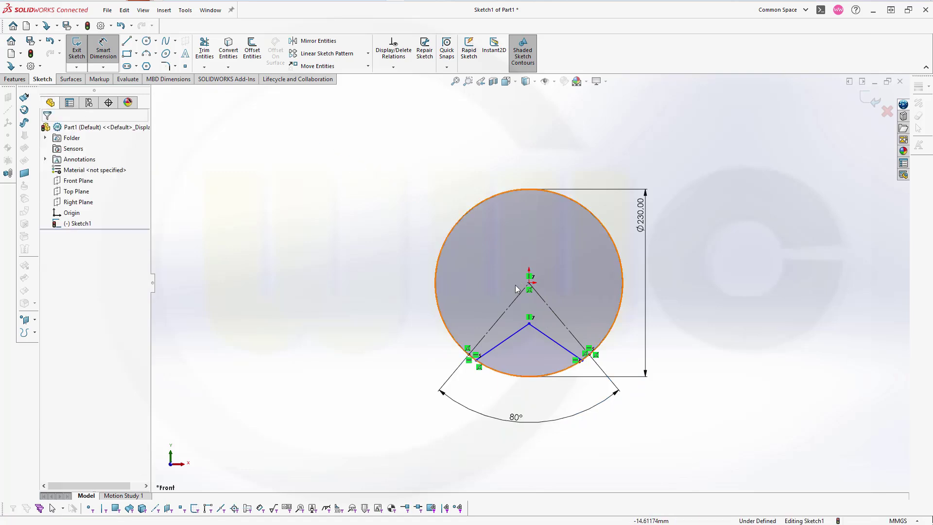
Make the left slot side line parallel to the left construction line.
{"action": "left_click", "coordinate": [506, 339]}
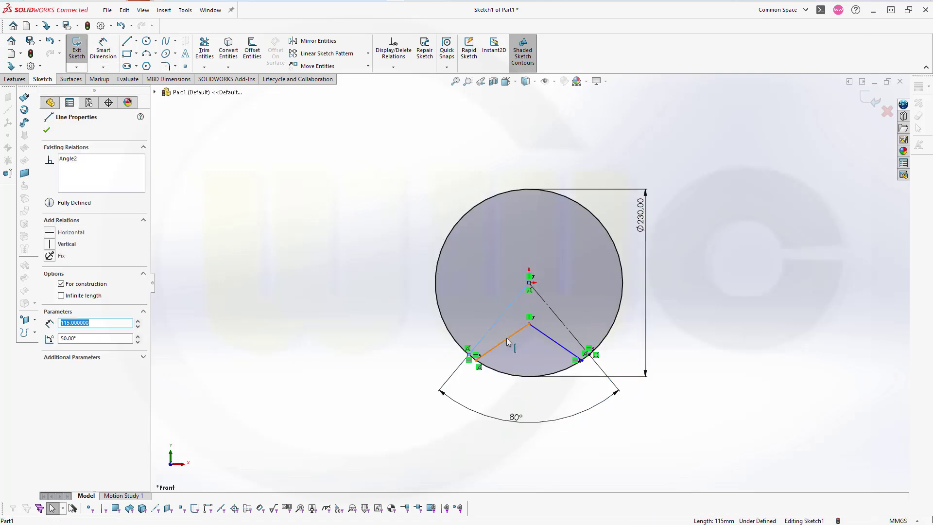
{"action": "left_click", "coordinate": [507, 340], "text": "ctrl"}
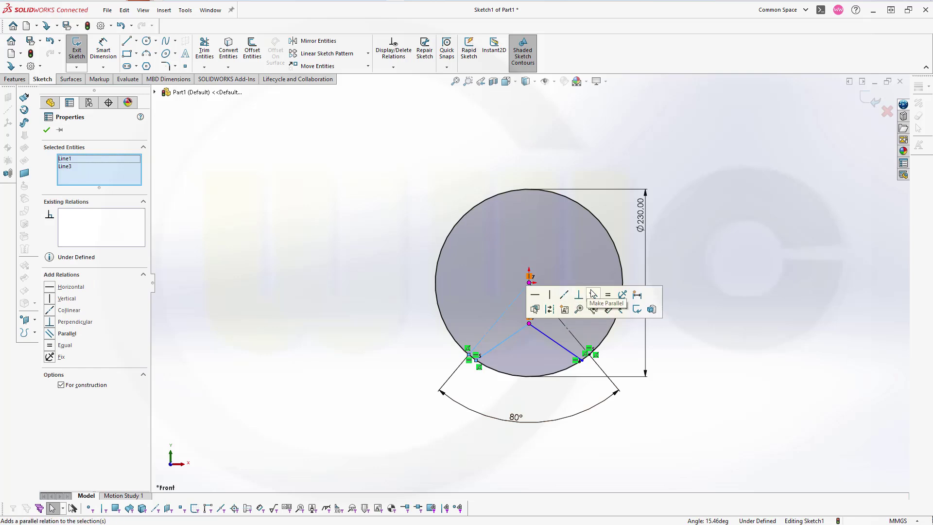
{"action": "left_click", "coordinate": [593, 294]}
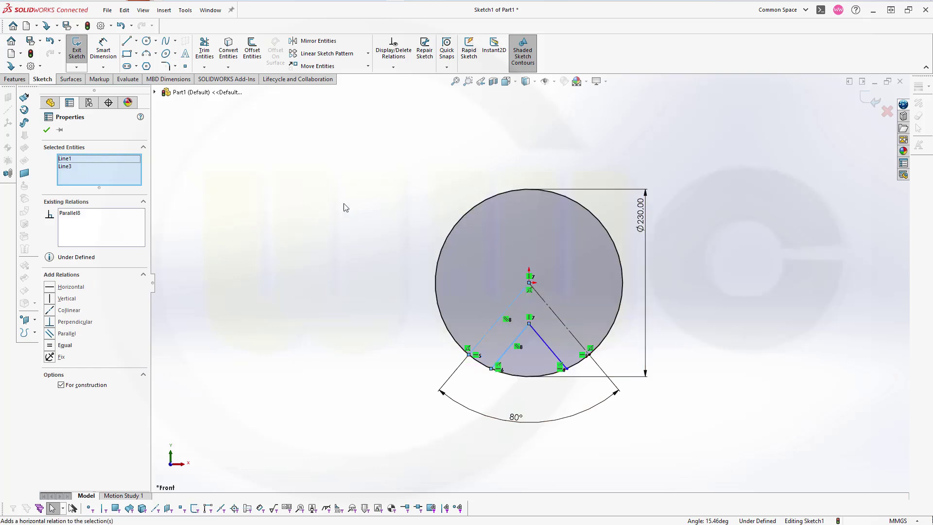
{"action": "left_click", "coordinate": [46, 130]}
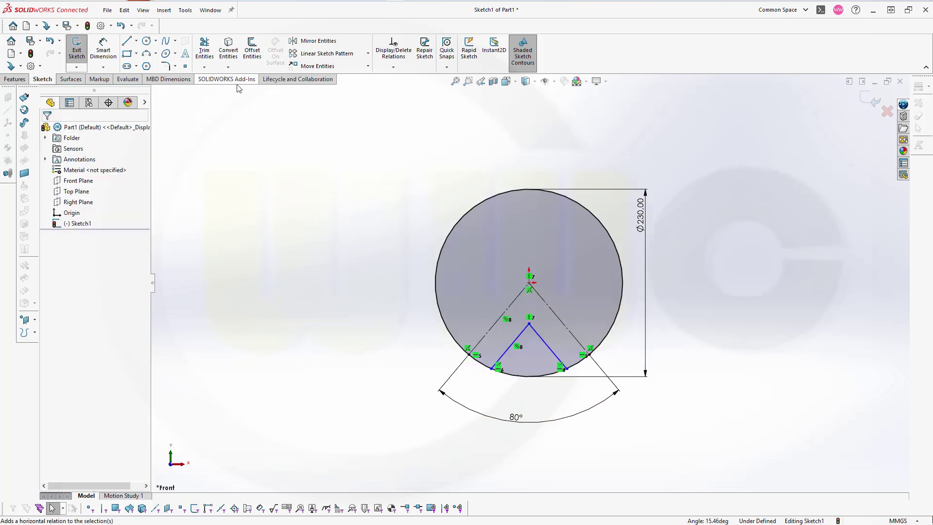
Dimension the offset between the construction line and slot side to 19 mm.
{"action": "left_click", "coordinate": [103, 49]}
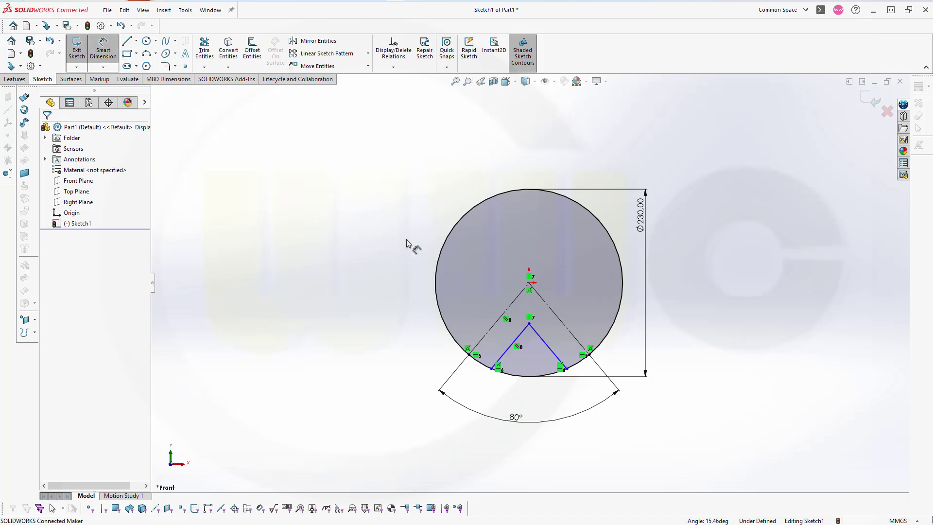
{"action": "left_click", "coordinate": [498, 331]}
{"action": "left_click", "coordinate": [511, 342]}
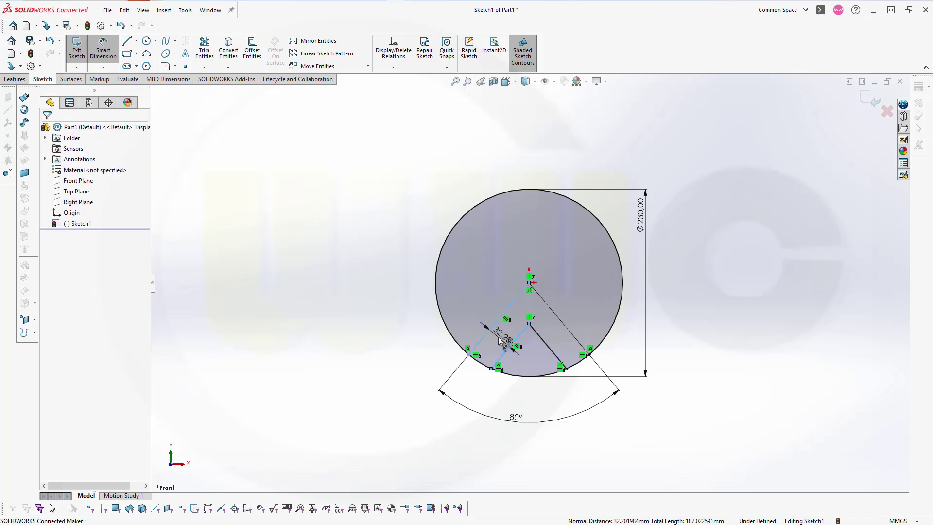
{"action": "left_click", "coordinate": [501, 340]}
{"action": "type", "text": "19"}
{"action": "key", "text": "Return"}
Trim away the circle's bottom arc inside the lower V.
{"action": "left_click", "coordinate": [204, 62]}
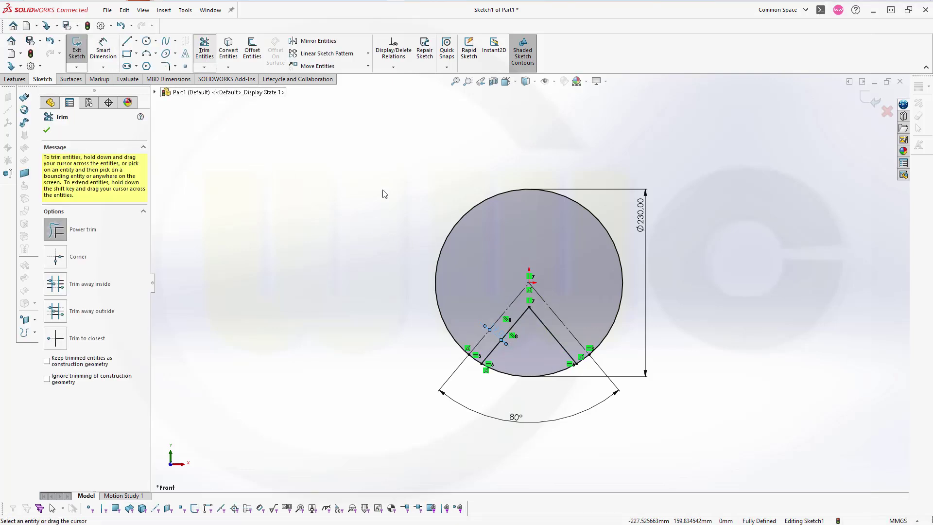
{"action": "left_click_drag", "start_coordinate": [531, 398], "coordinate": [534, 364]}
{"action": "left_click", "coordinate": [880, 105]}
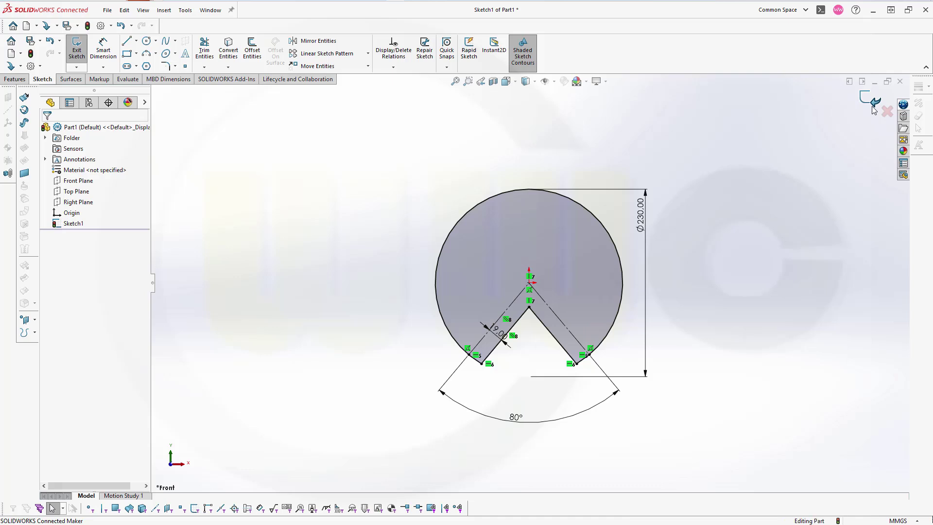
Exit the sketch and orbit the view to see the profile tilted.
{"action": "left_click", "coordinate": [874, 101]}
{"action": "mouse_move", "coordinate": [387, 249]}
{"action": "middle_mouse_down"}
{"action": "mouse_move", "coordinate": [381, 206]}
{"action": "mouse_move", "coordinate": [361, 178]}
{"action": "middle_mouse_up"}
{"action": "mouse_move", "coordinate": [625, 250]}
{"action": "middle_mouse_down"}
{"action": "mouse_move", "coordinate": [583, 233]}
{"action": "mouse_move", "coordinate": [602, 272]}
{"action": "middle_mouse_up"}
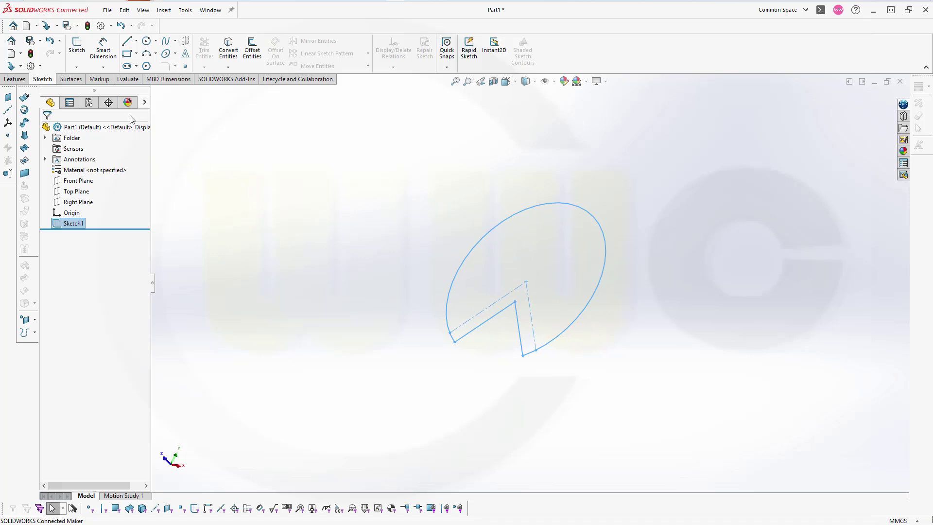
Extrude the notched profile Mid Plane to a depth of 40 mm.
{"action": "left_click", "coordinate": [15, 80]}
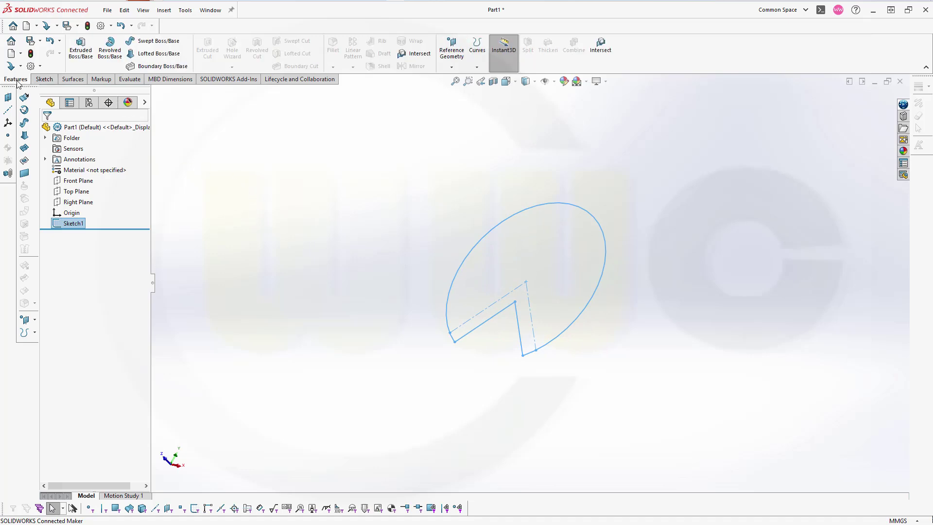
{"action": "left_click", "coordinate": [81, 49]}
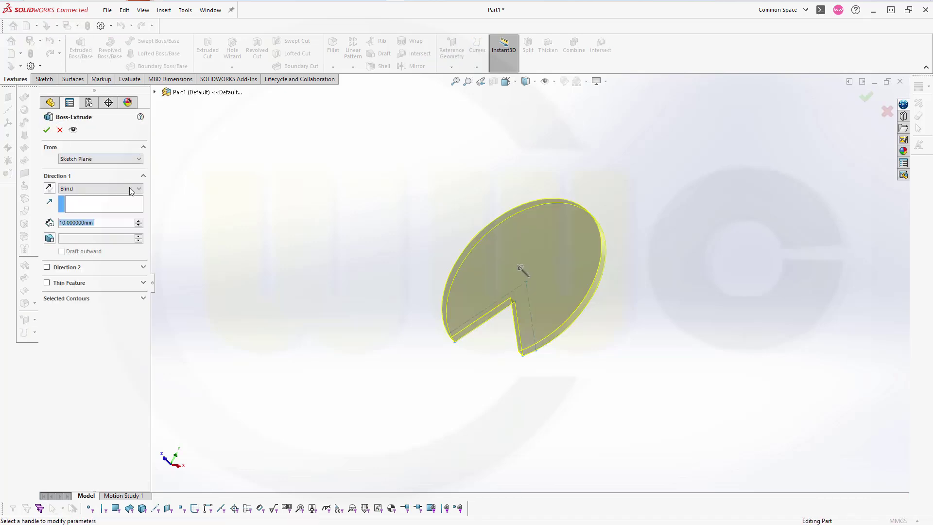
{"action": "left_click", "coordinate": [139, 189]}
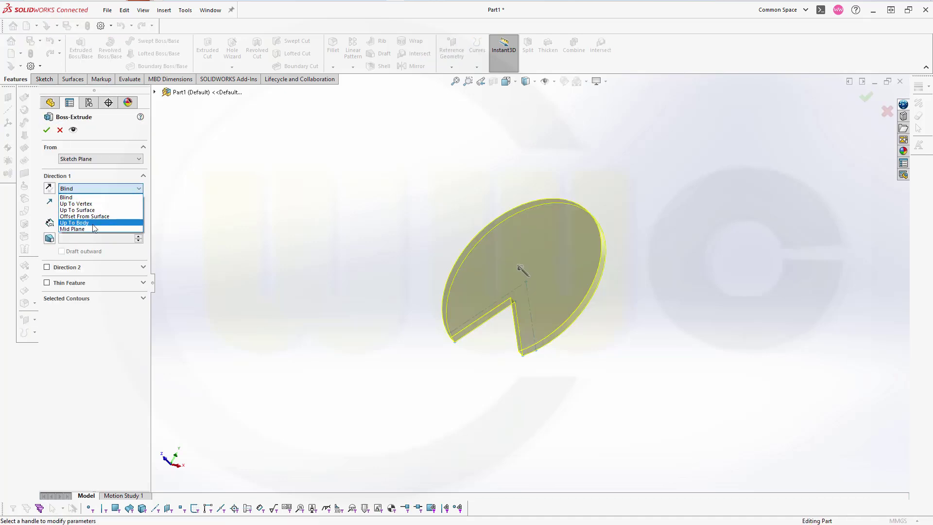
{"action": "left_click", "coordinate": [78, 229]}
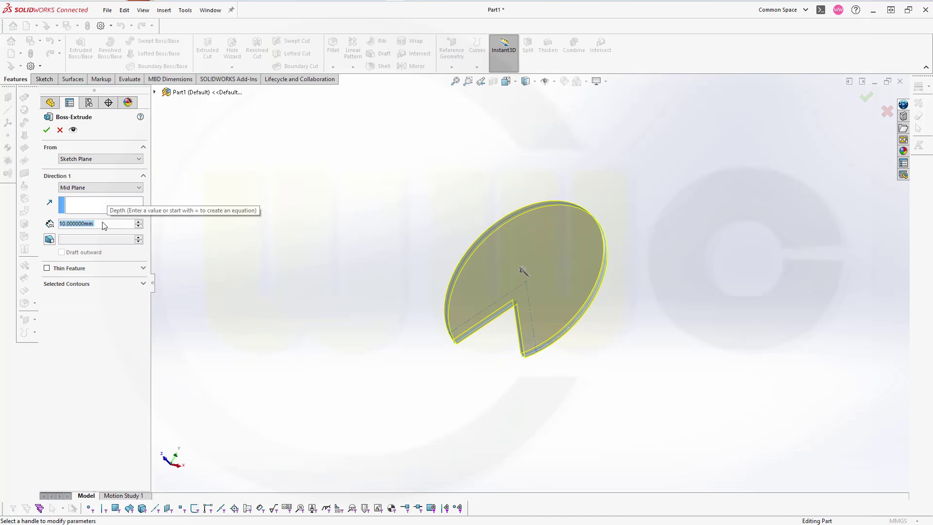
{"action": "type", "text": "40"}
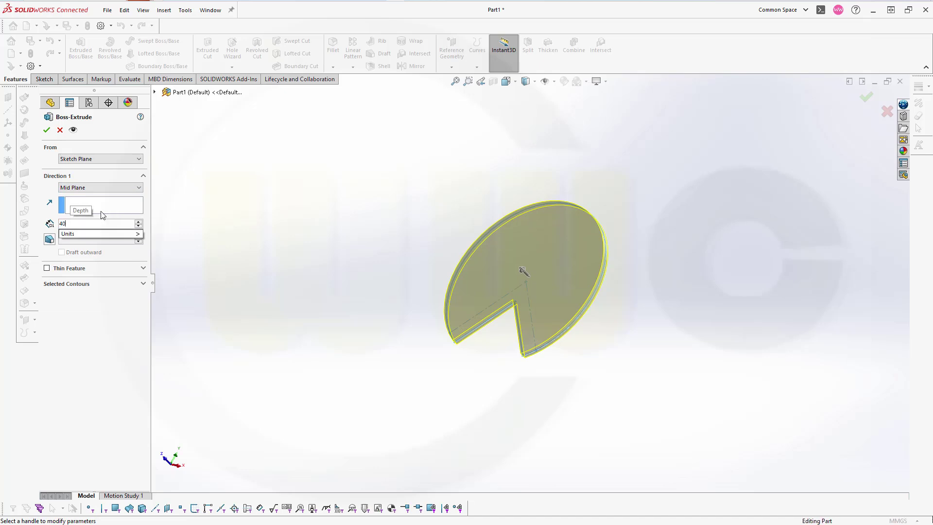
{"action": "key", "text": "Return"}
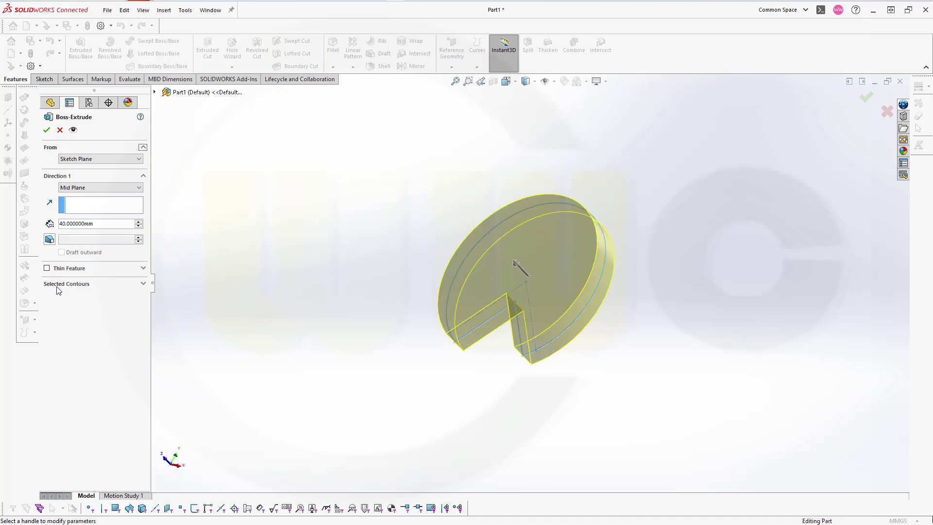
Make it a 15 mm Thin Feature grown inward and accept the extrusion.
{"action": "left_click", "coordinate": [46, 269]}
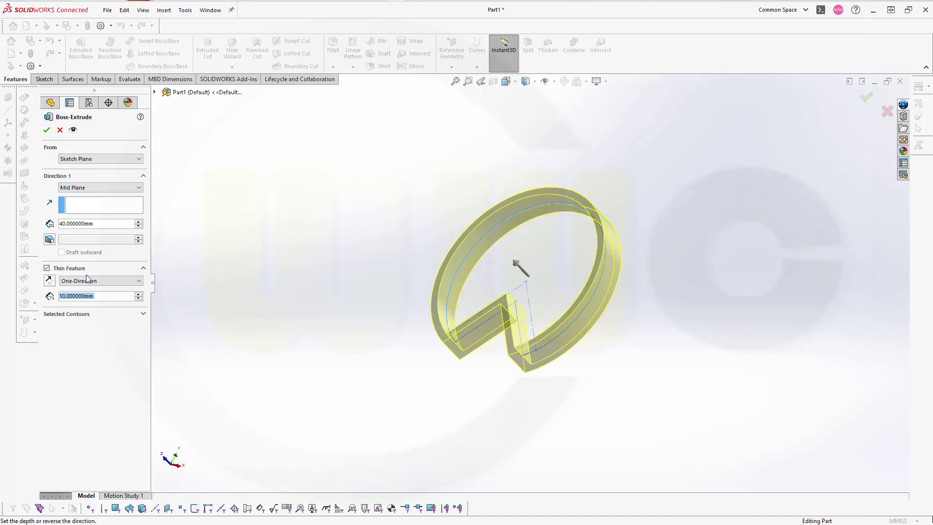
{"action": "middle_click_drag", "start_coordinate": [251, 279], "coordinate": [298, 309]}
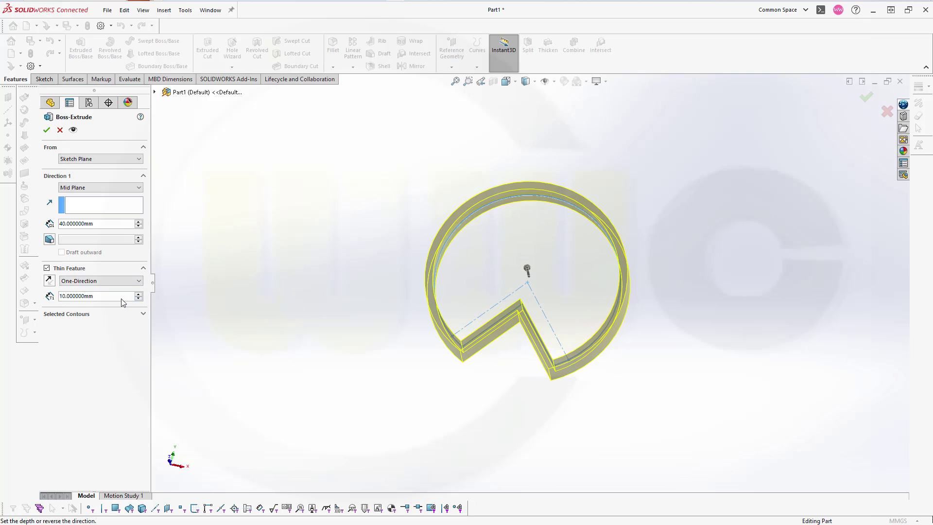
{"action": "type", "text": "15"}
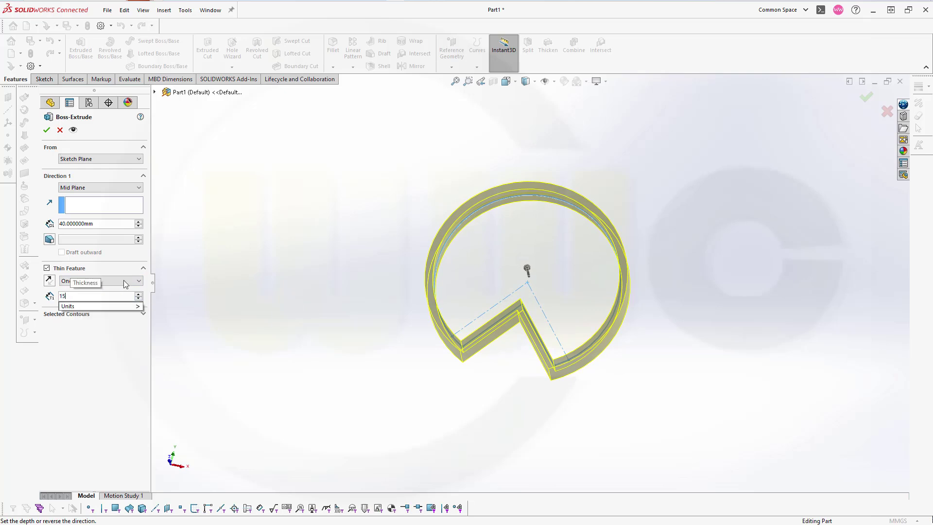
{"action": "key", "text": "Return"}
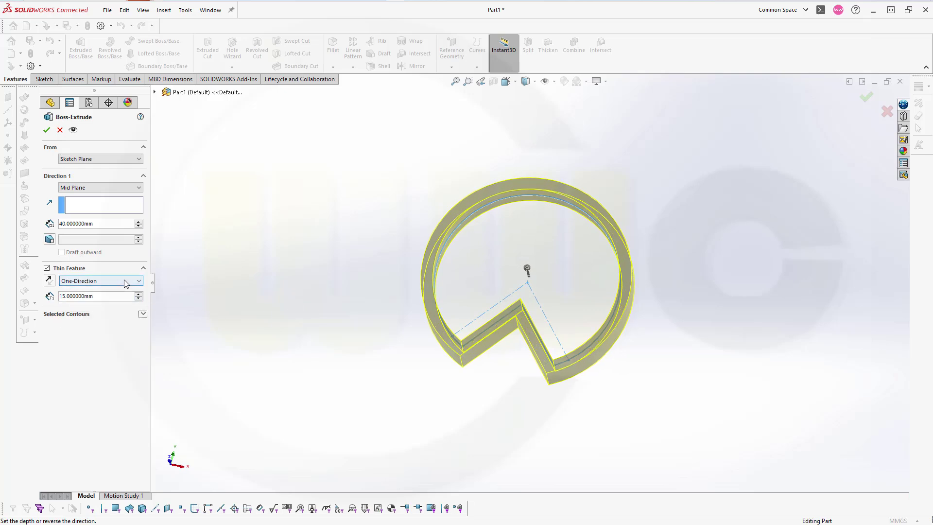
{"action": "mouse_move", "coordinate": [165, 268]}
{"action": "middle_mouse_down"}
{"action": "mouse_move", "coordinate": [178, 242]}
{"action": "mouse_move", "coordinate": [184, 253]}
{"action": "mouse_move", "coordinate": [168, 264]}
{"action": "middle_mouse_up"}
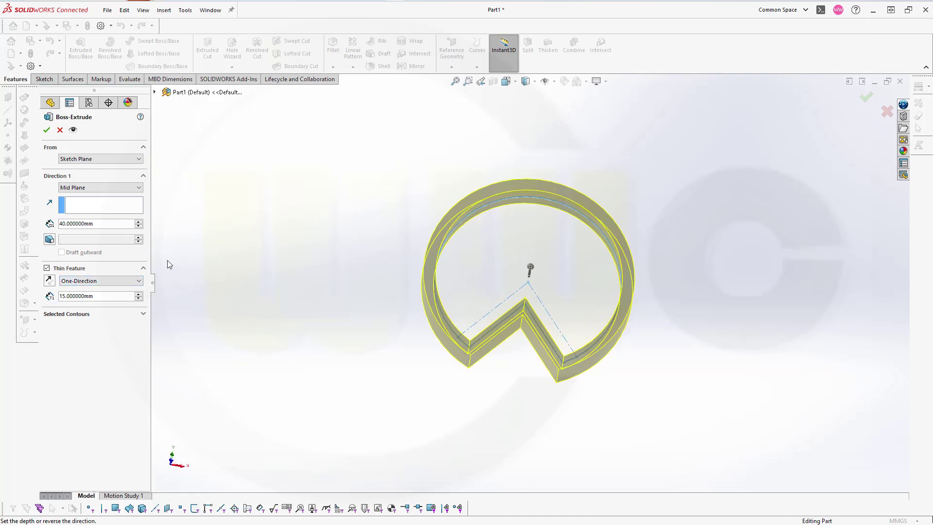
{"action": "left_click", "coordinate": [51, 282]}
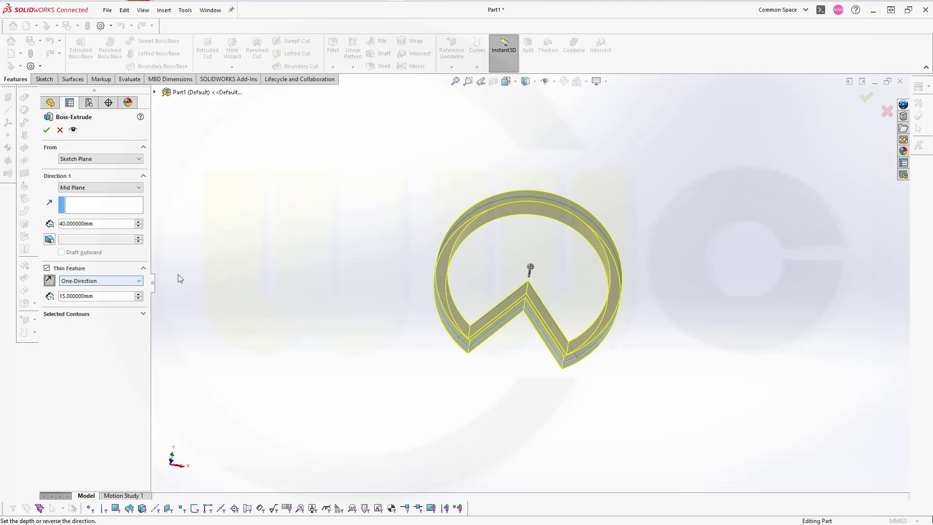
{"action": "left_click", "coordinate": [46, 130]}
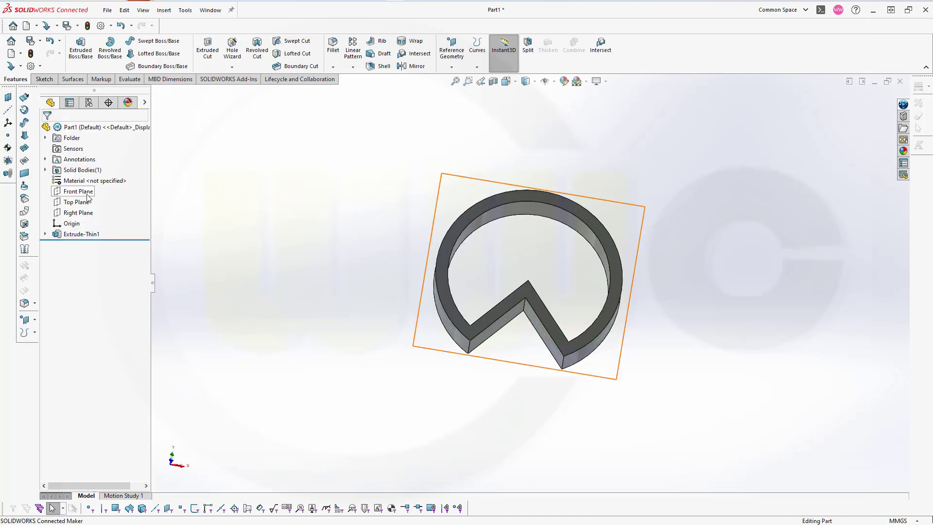
Start a Front Plane sketch and draw a circle centred on the origin.
{"action": "left_click", "coordinate": [89, 192]}
{"action": "left_click", "coordinate": [96, 183]}
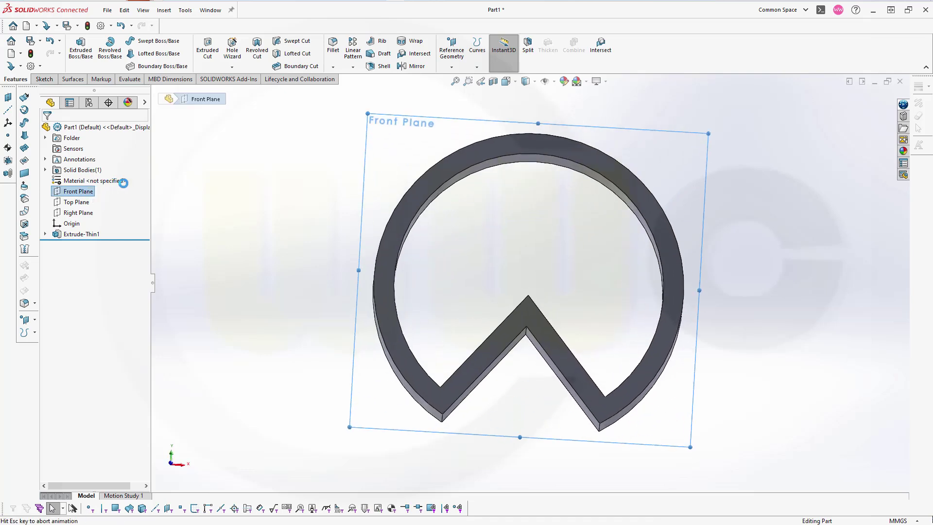
{"action": "left_click", "coordinate": [147, 41]}
{"action": "left_click", "coordinate": [529, 295]}
{"action": "left_click", "coordinate": [567, 306]}
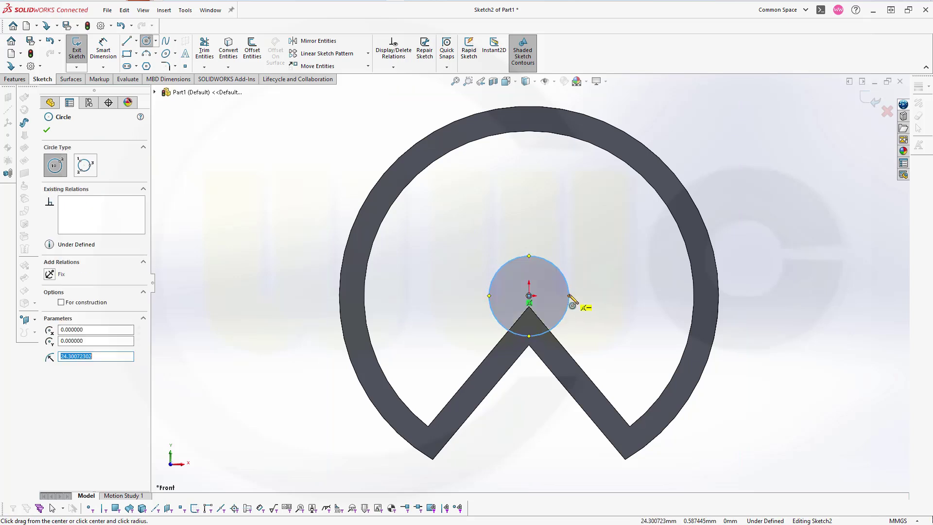
Dimension the circle to 40 mm diameter and exit the sketch.
{"action": "left_click", "coordinate": [103, 50]}
{"action": "left_click", "coordinate": [504, 267]}
{"action": "left_click", "coordinate": [498, 240]}
{"action": "type", "text": "4"}
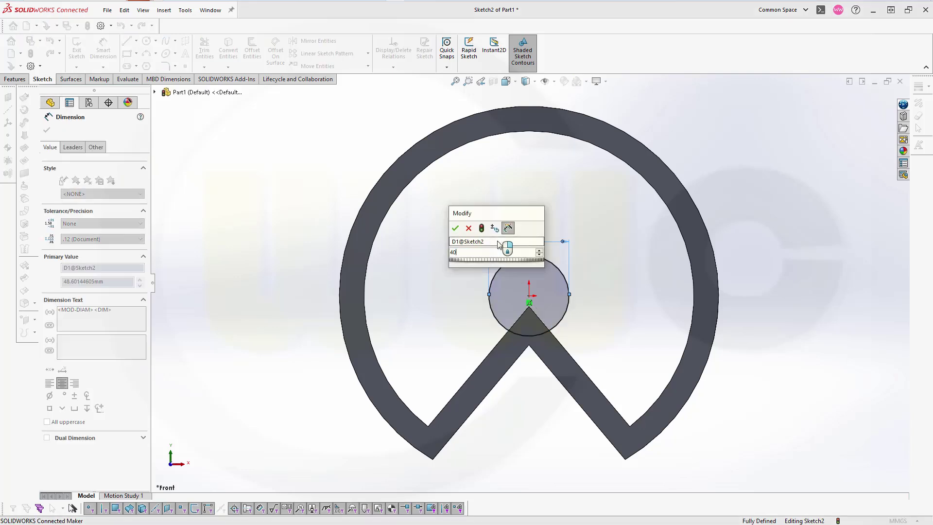
{"action": "type", "text": "0"}
{"action": "key", "text": "Return"}
{"action": "left_click", "coordinate": [873, 101]}
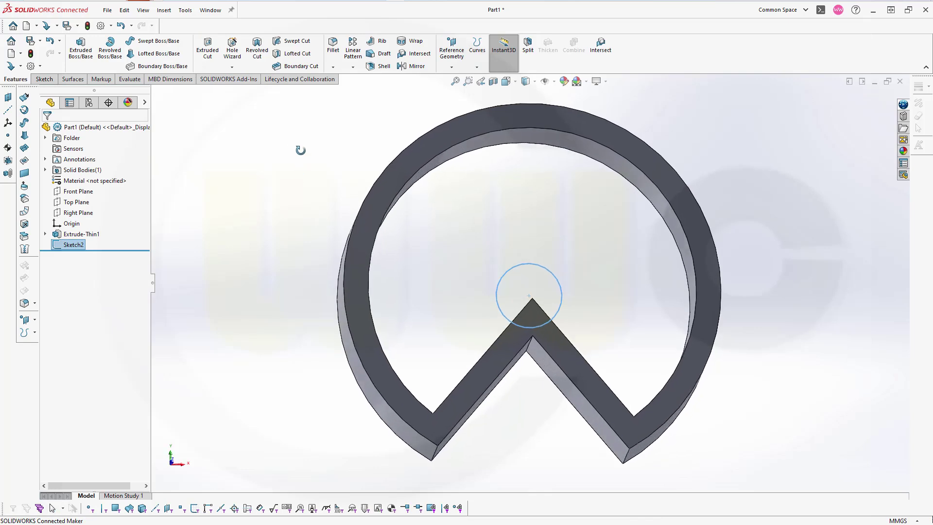
Extrude the Ø40 mm circle 60 mm Mid Plane into the hub cylinder.
{"action": "left_click", "coordinate": [88, 56]}
{"action": "left_click", "coordinate": [112, 189]}
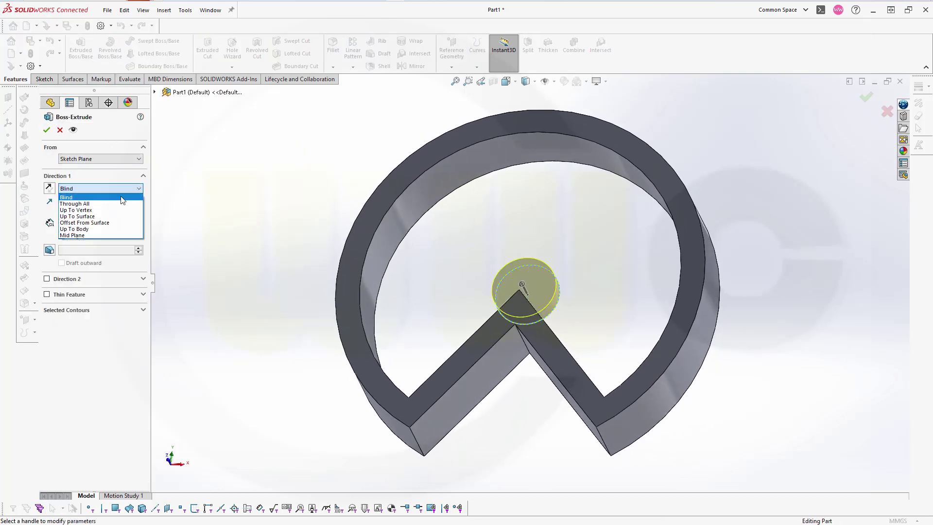
{"action": "left_click", "coordinate": [95, 239]}
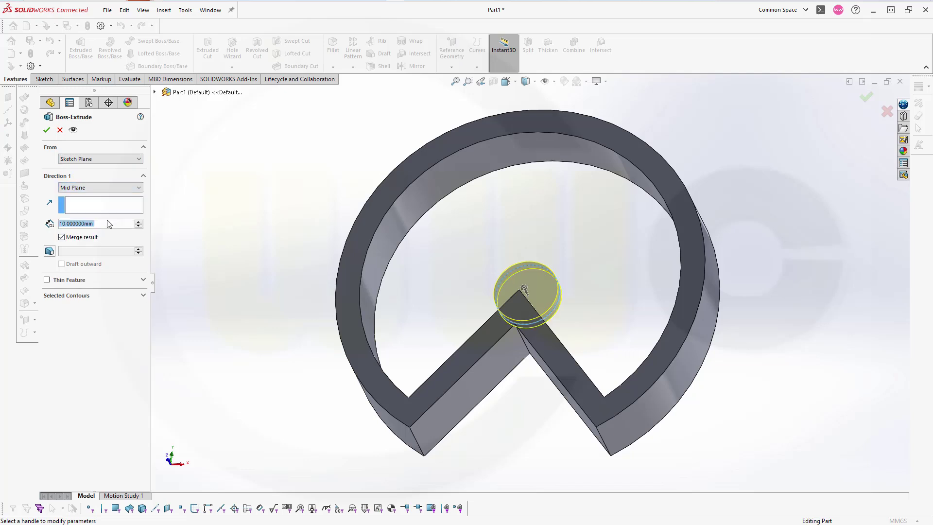
{"action": "type", "text": "60"}
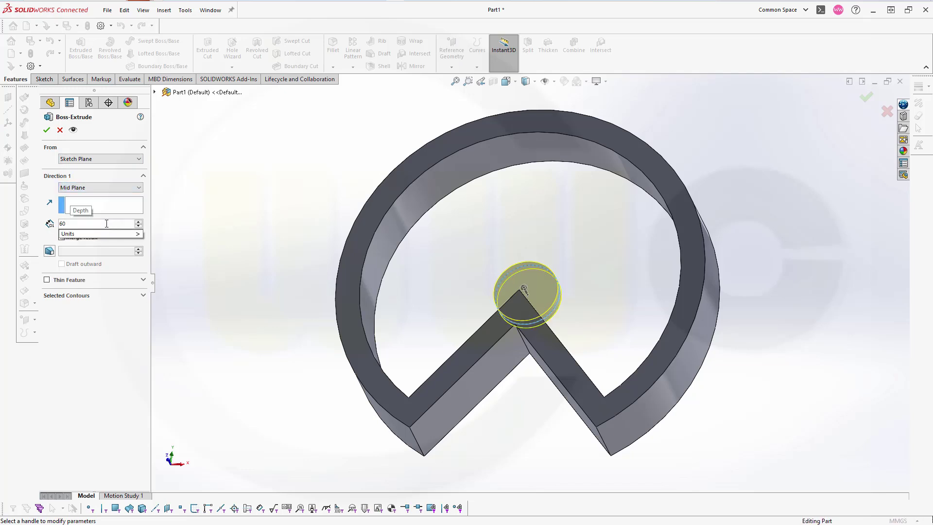
{"action": "key", "text": "Return"}
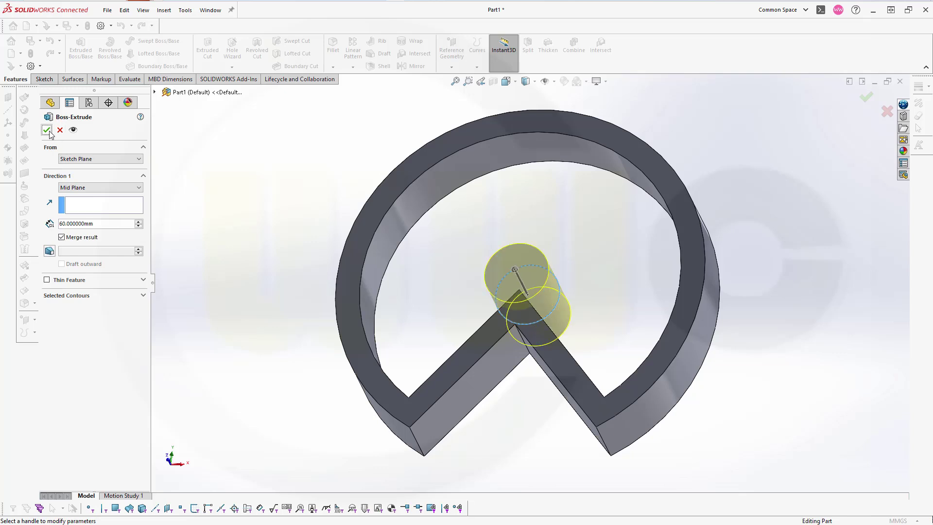
{"action": "left_click", "coordinate": [47, 132]}
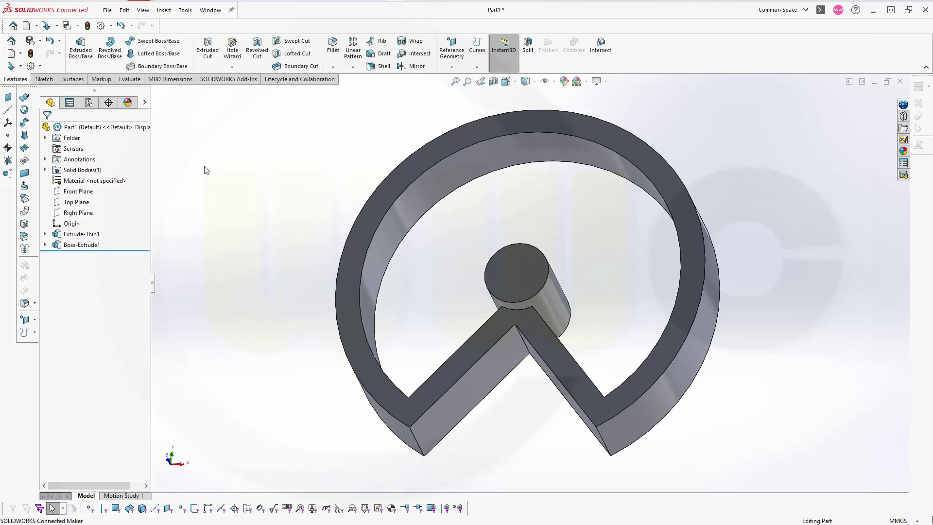
On a new Front Plane sketch, draw a vertical line up from the origin.
{"action": "left_click", "coordinate": [43, 80]}
{"action": "left_click", "coordinate": [76, 49]}
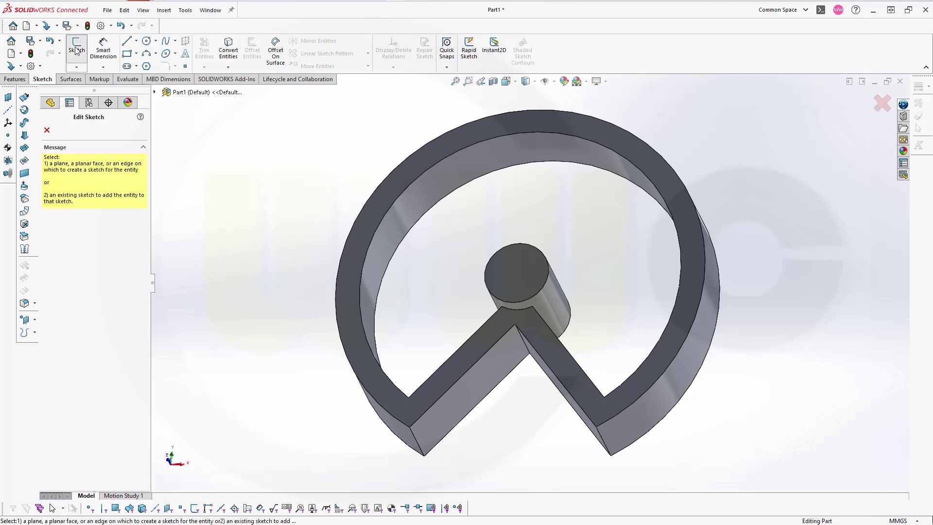
{"action": "left_click", "coordinate": [155, 92]}
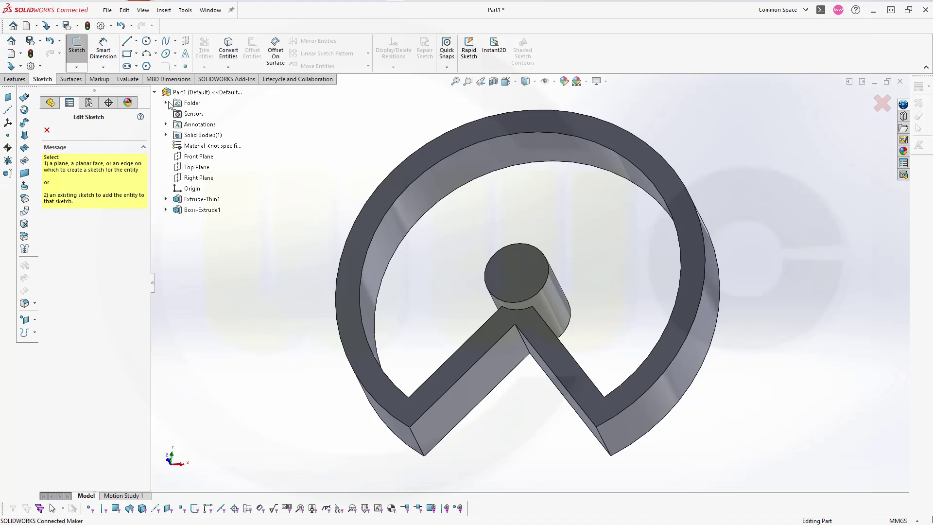
{"action": "left_click", "coordinate": [200, 153]}
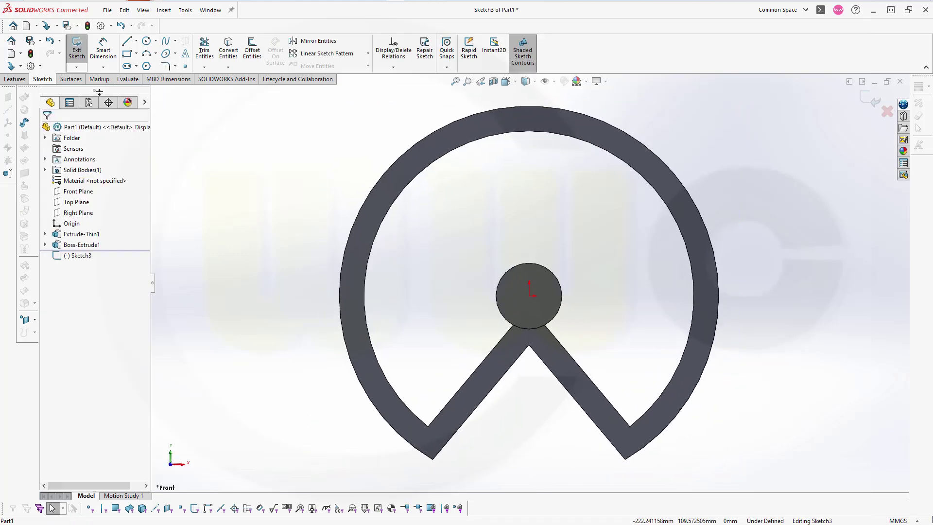
{"action": "left_click", "coordinate": [128, 44]}
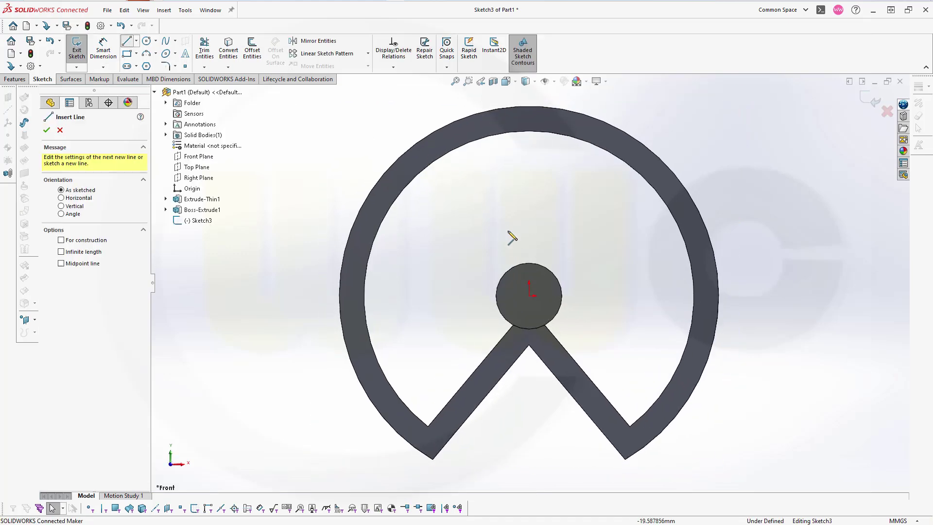
{"action": "left_click", "coordinate": [529, 296]}
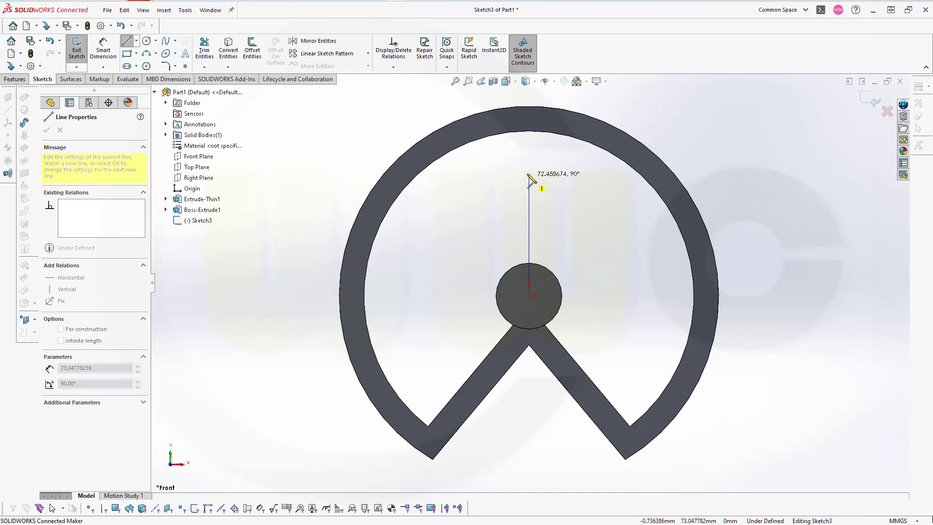
{"action": "left_click", "coordinate": [529, 172]}
{"action": "key", "text": "Escape"}
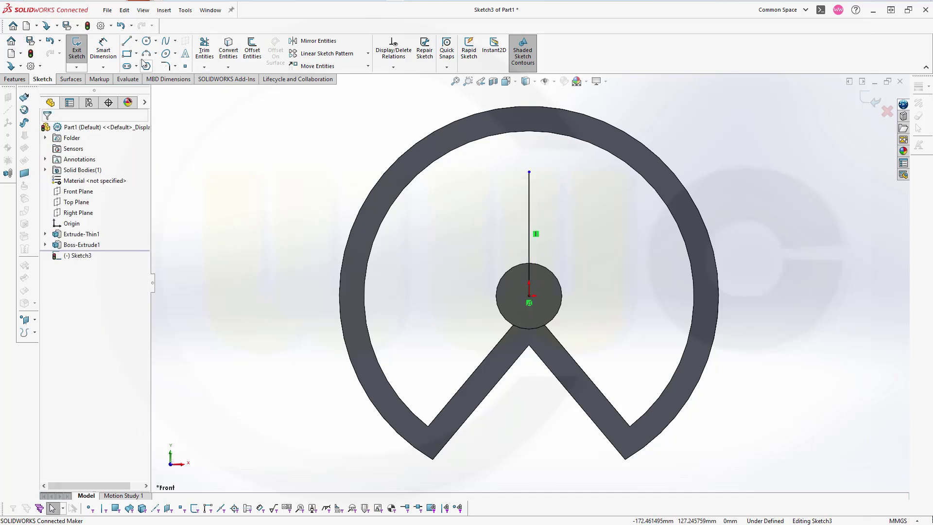
Dimension the vertical line to 105 mm and exit the sketch.
{"action": "left_click", "coordinate": [103, 50]}
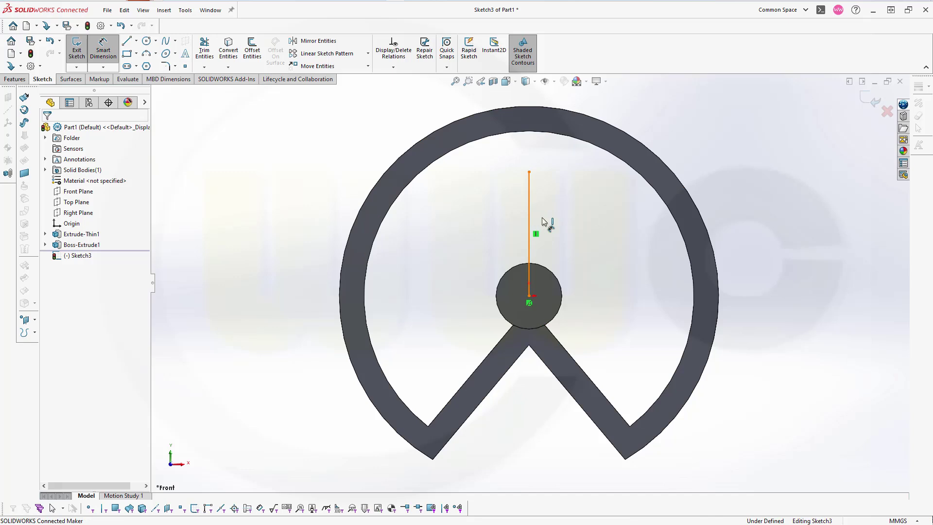
{"action": "left_click", "coordinate": [531, 225]}
{"action": "left_click", "coordinate": [560, 222]}
{"action": "type", "text": "105"}
{"action": "key", "text": "Return"}
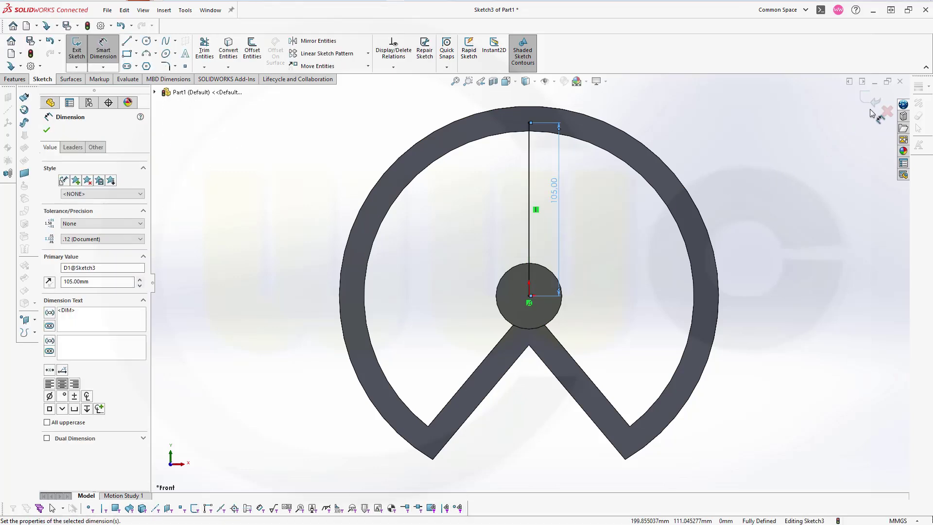
{"action": "left_click", "coordinate": [871, 102]}
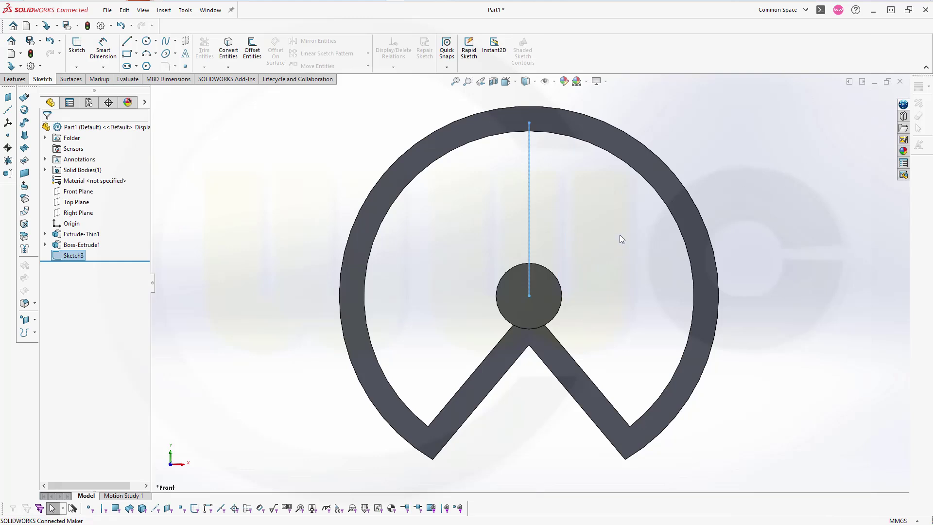
{"action": "middle_click_drag", "start_coordinate": [619, 229], "coordinate": [577, 185]}
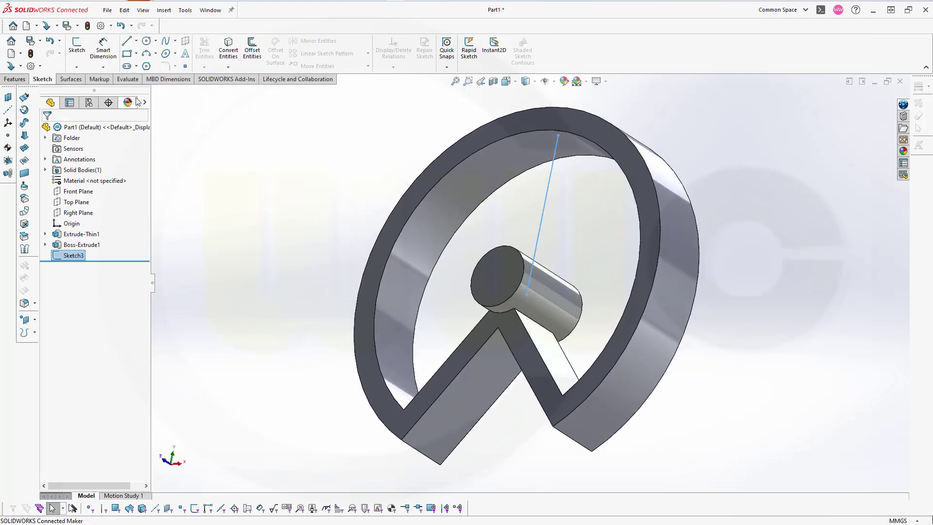
Extrude the 105 mm line 40 mm mid-plane as a 10 mm mid-plane thin-wall spoke.
{"action": "left_click", "coordinate": [18, 79]}
{"action": "left_click", "coordinate": [81, 49]}
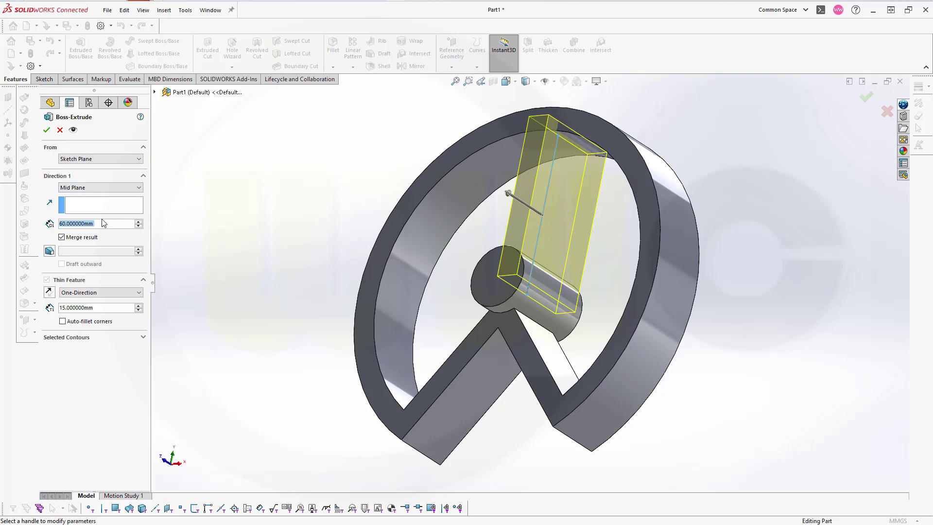
{"action": "type", "text": "40"}
{"action": "key", "text": "Return"}
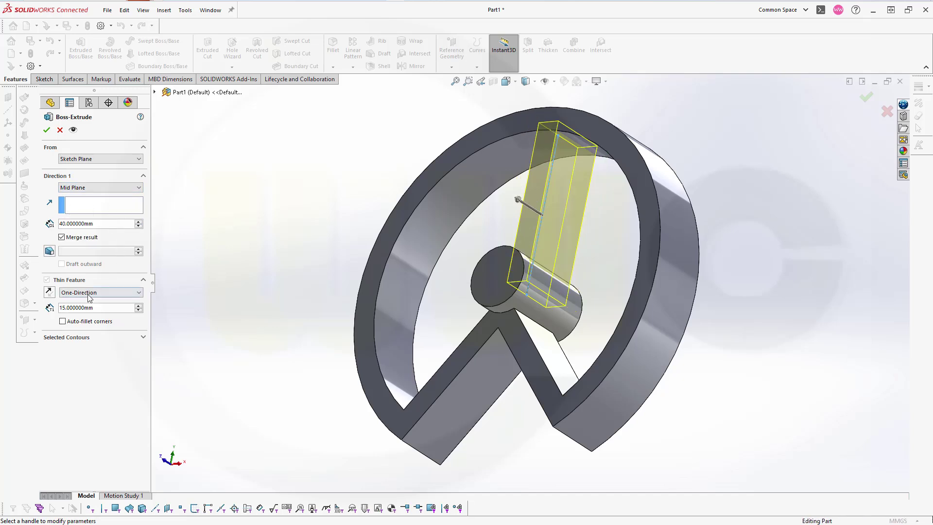
{"action": "left_click", "coordinate": [139, 294]}
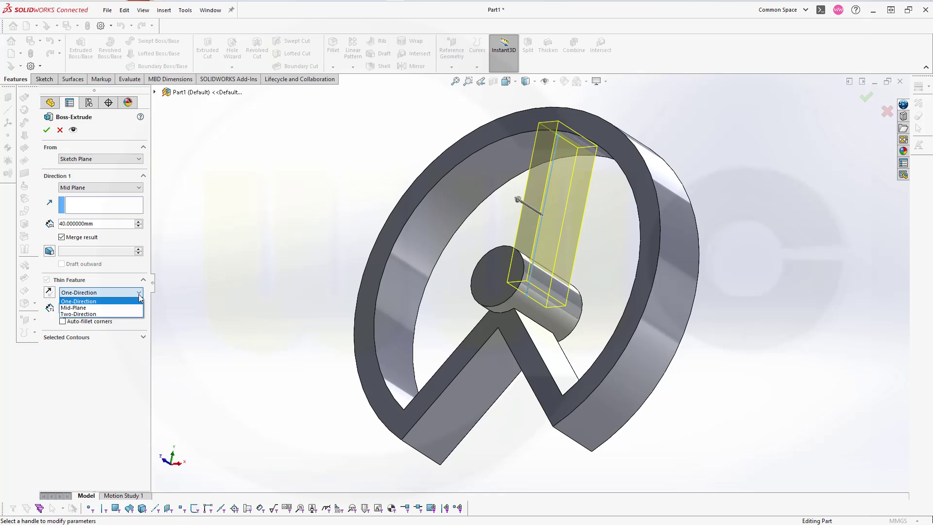
{"action": "left_click", "coordinate": [94, 308]}
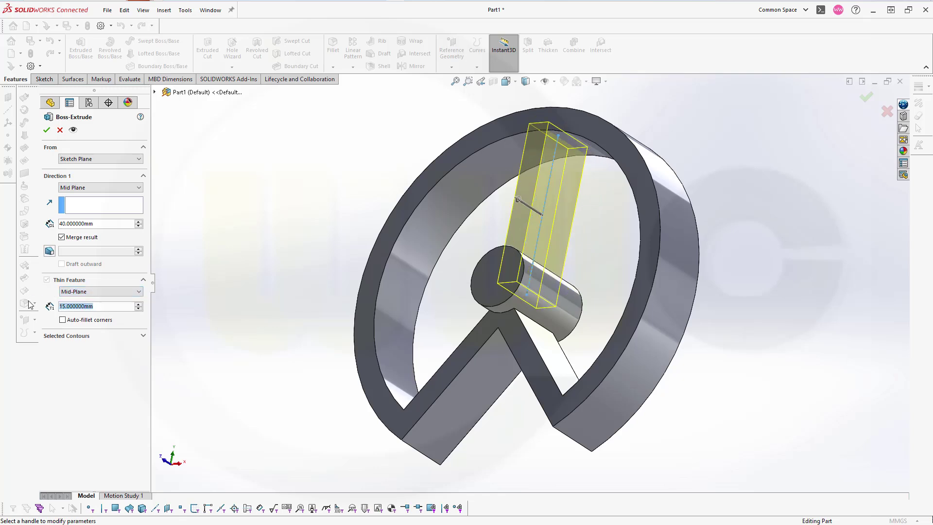
{"action": "type", "text": "10"}
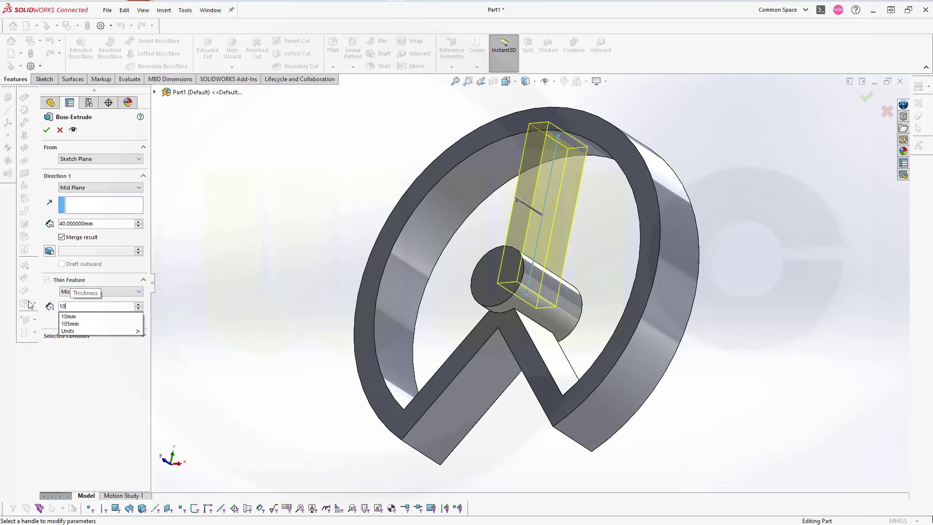
{"action": "key", "text": "Return"}
{"action": "middle_click_drag", "start_coordinate": [190, 314], "coordinate": [271, 315]}
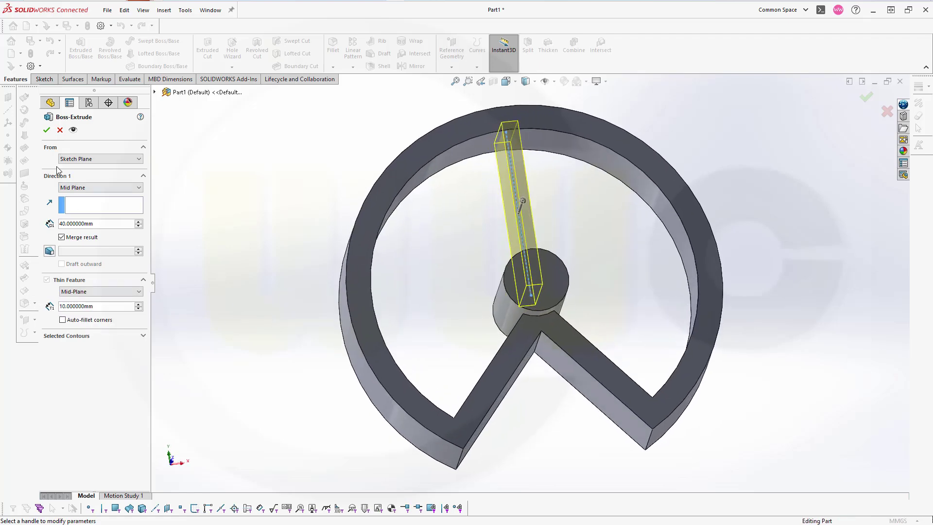
{"action": "left_click", "coordinate": [47, 129]}
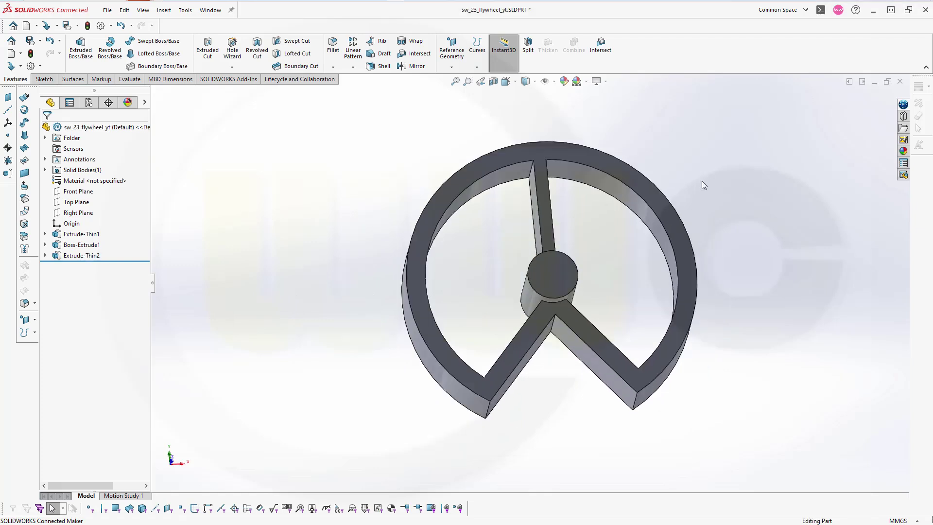
Start a 10 mm fillet on the V-corner and hub-to-spoke junction edges.
{"action": "scroll", "coordinate": [702, 181], "scroll_direction": "down", "scroll_amount": 2}
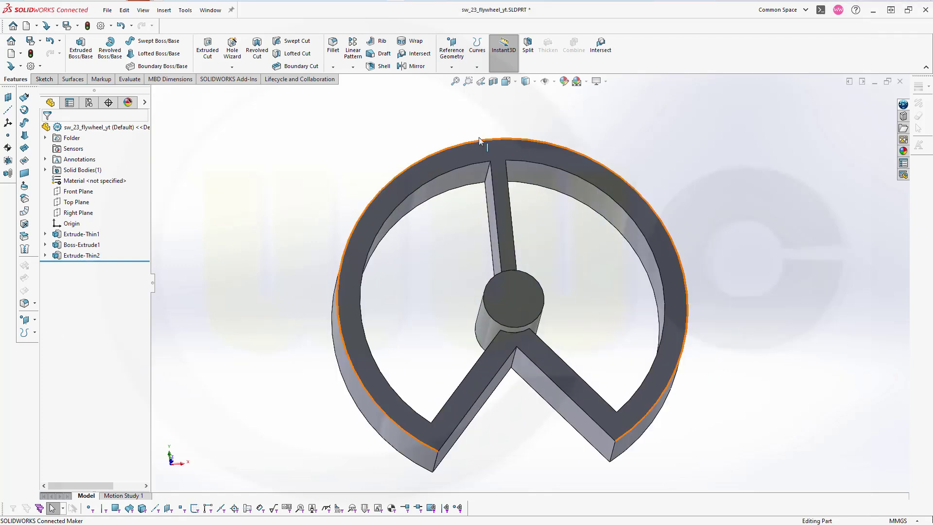
{"action": "left_click", "coordinate": [336, 46]}
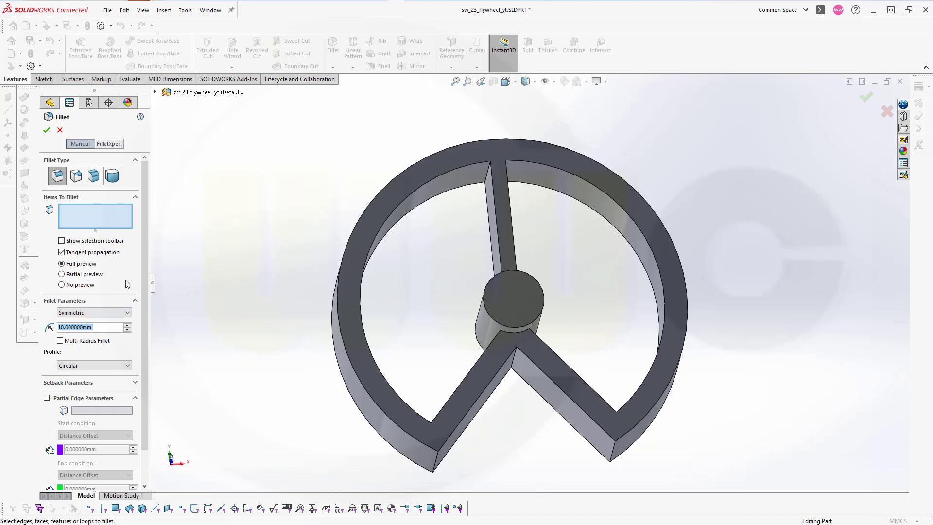
{"action": "left_click", "coordinate": [428, 429]}
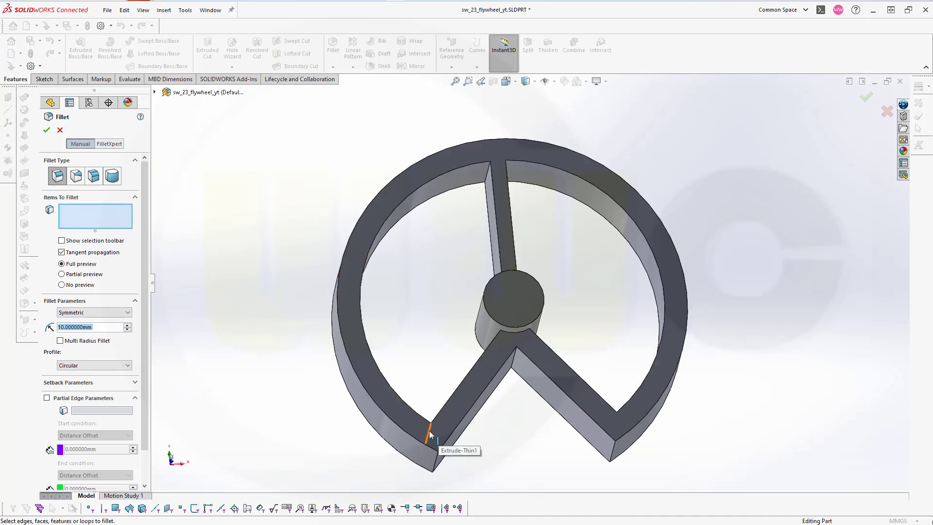
{"action": "left_click", "coordinate": [619, 421]}
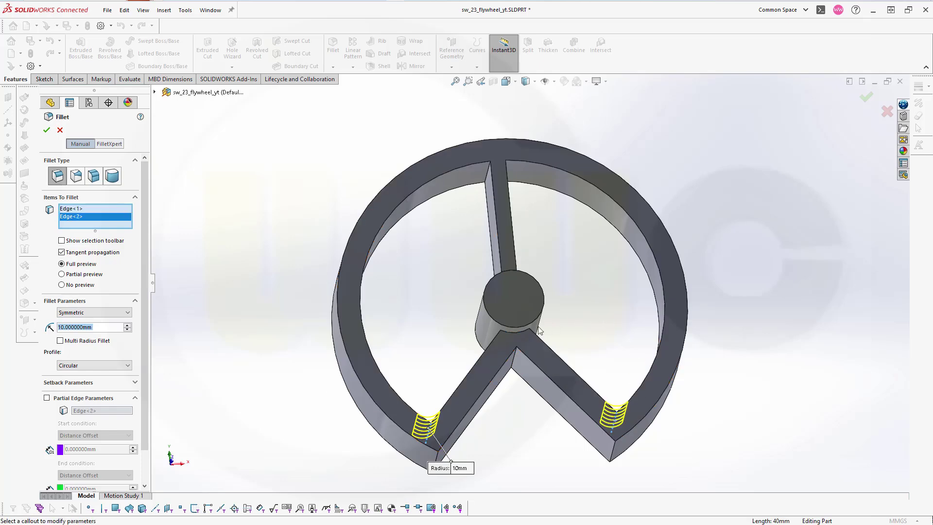
{"action": "left_click", "coordinate": [503, 338]}
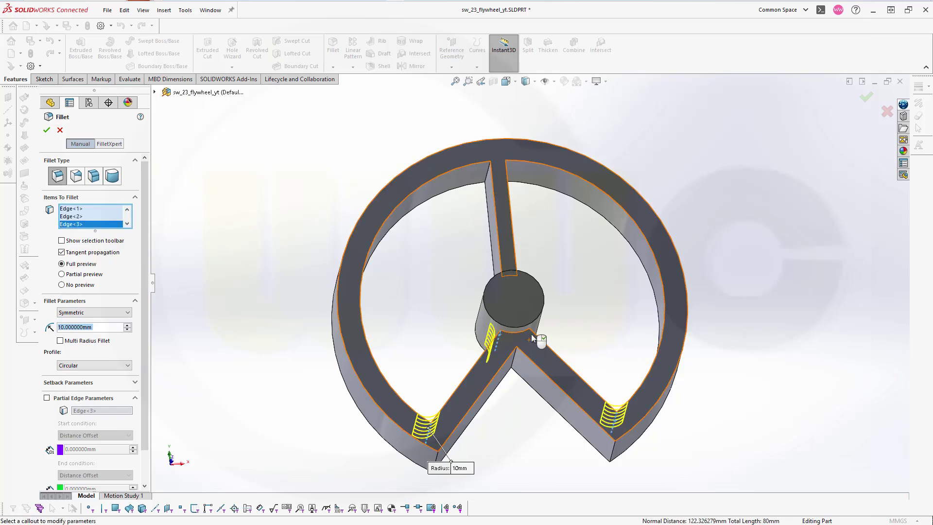
{"action": "left_click", "coordinate": [529, 335]}
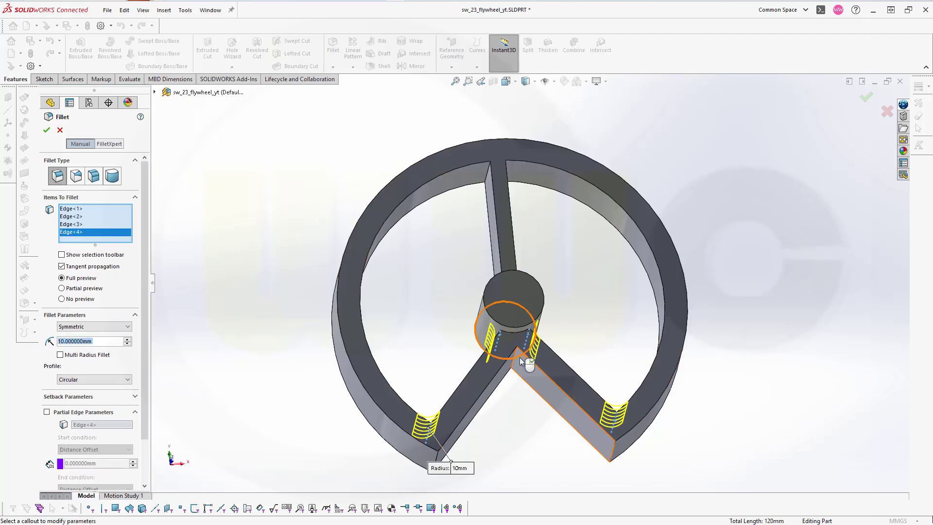
{"action": "left_click", "coordinate": [514, 359]}
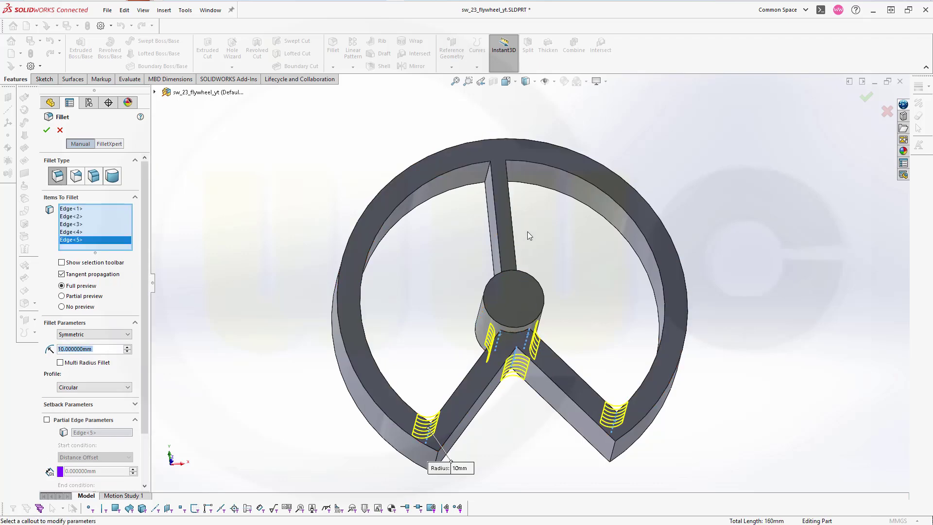
{"action": "left_click", "coordinate": [521, 283]}
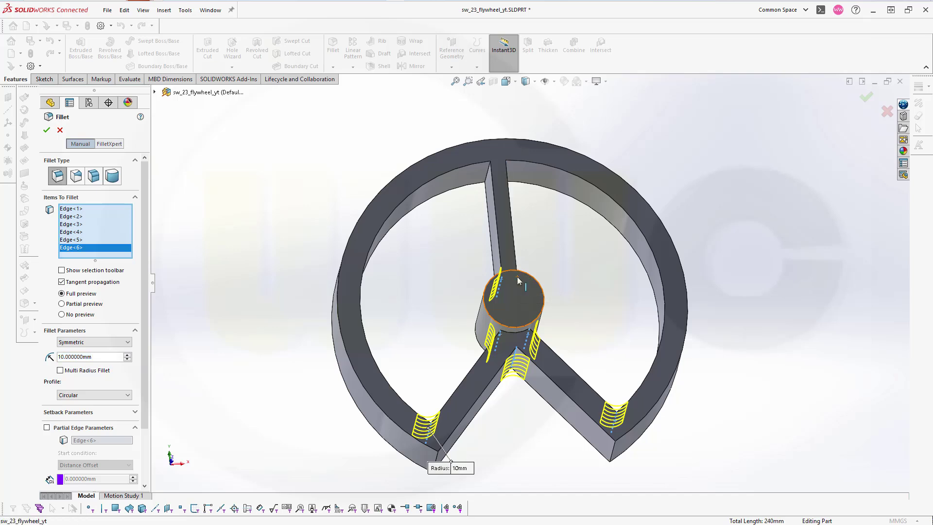
{"action": "left_click", "coordinate": [515, 279]}
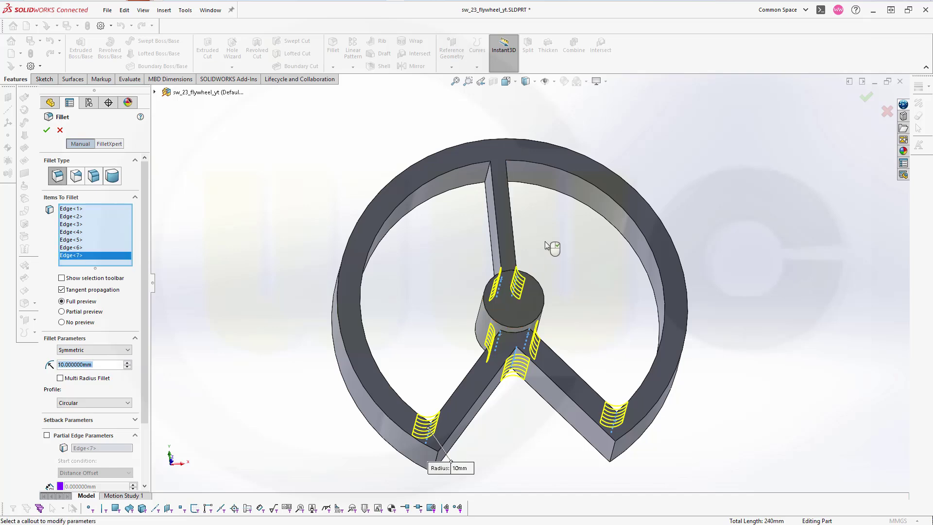
Add the rim and top spoke edges, remove the stray face, and apply the fillet.
{"action": "left_click", "coordinate": [488, 178]}
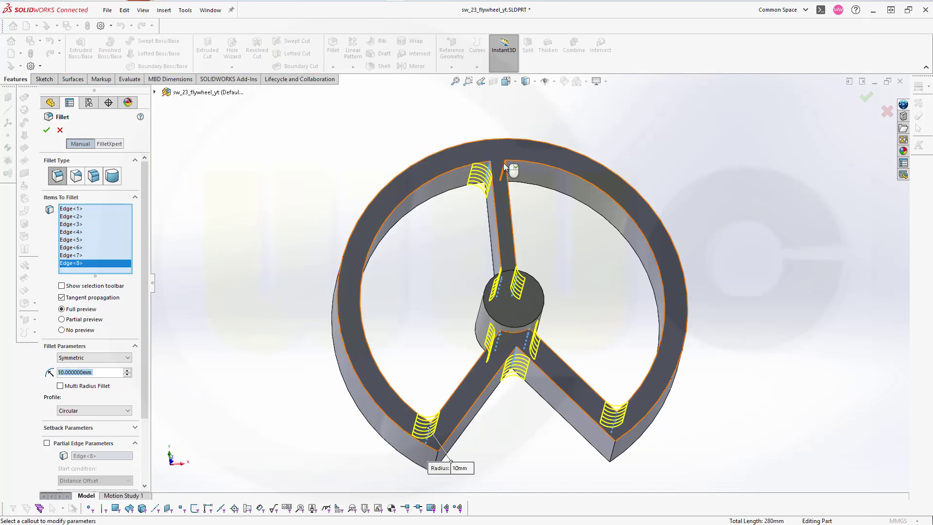
{"action": "left_click", "coordinate": [504, 166]}
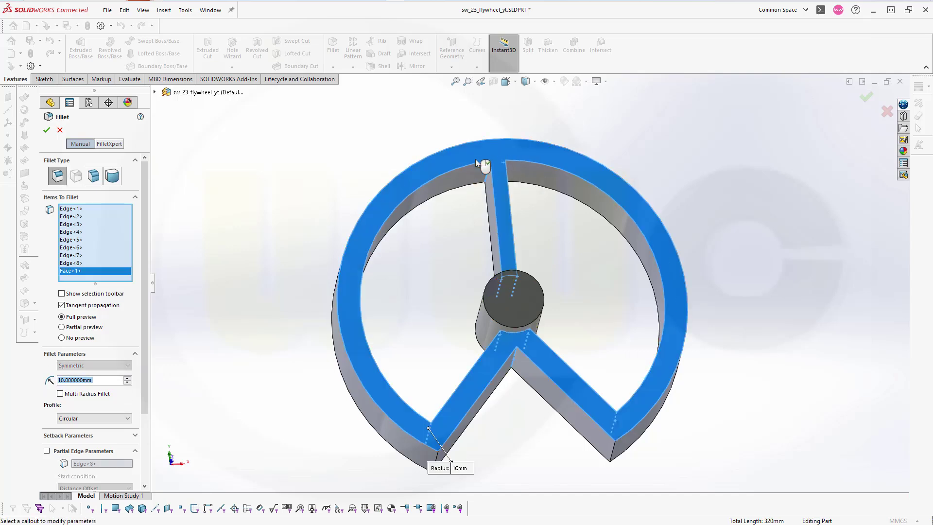
{"action": "right_click", "coordinate": [97, 270]}
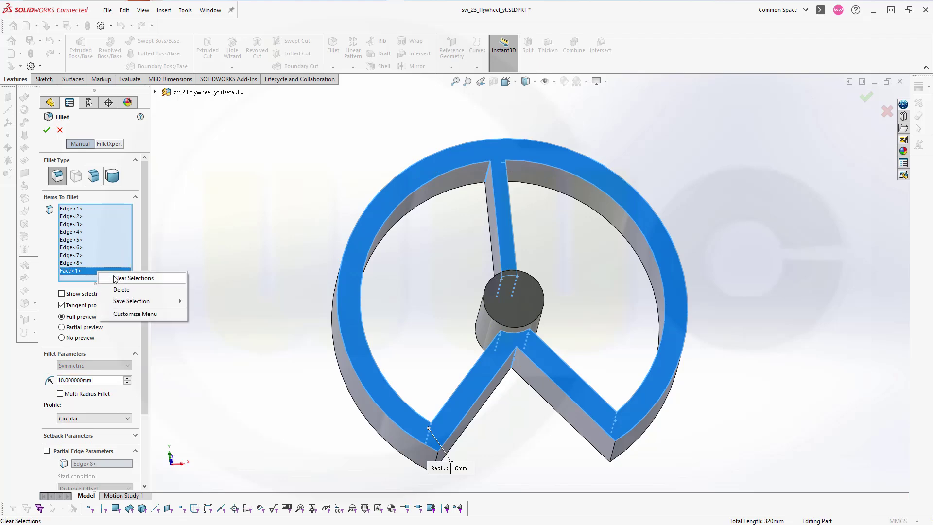
{"action": "left_click", "coordinate": [123, 289]}
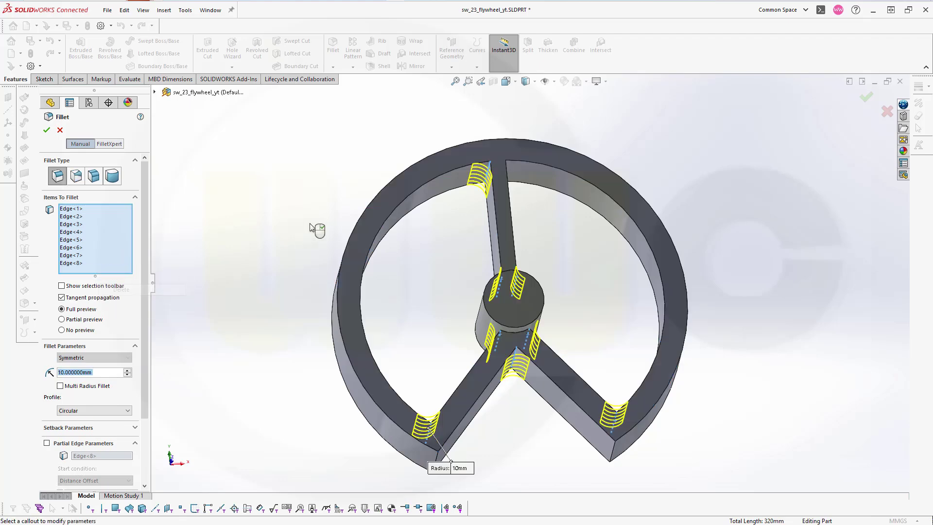
{"action": "left_click", "coordinate": [506, 176]}
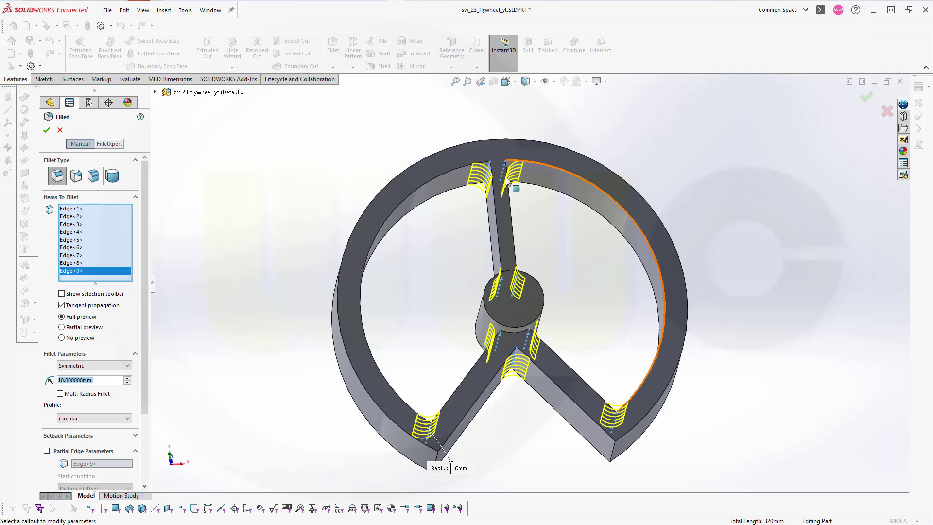
{"action": "left_click", "coordinate": [46, 130]}
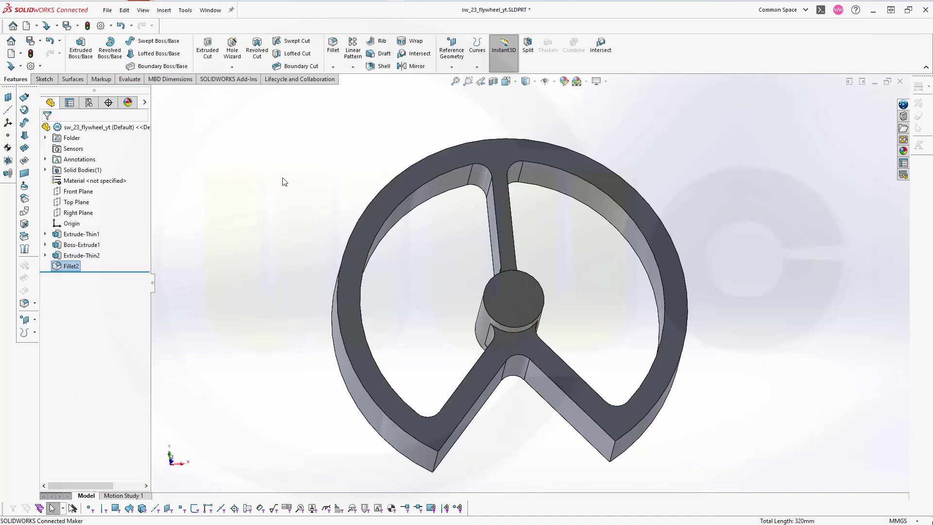
Create Fillet3 with 25 mm radius on the two outer V-notch corner edges.
{"action": "left_click", "coordinate": [333, 46]}
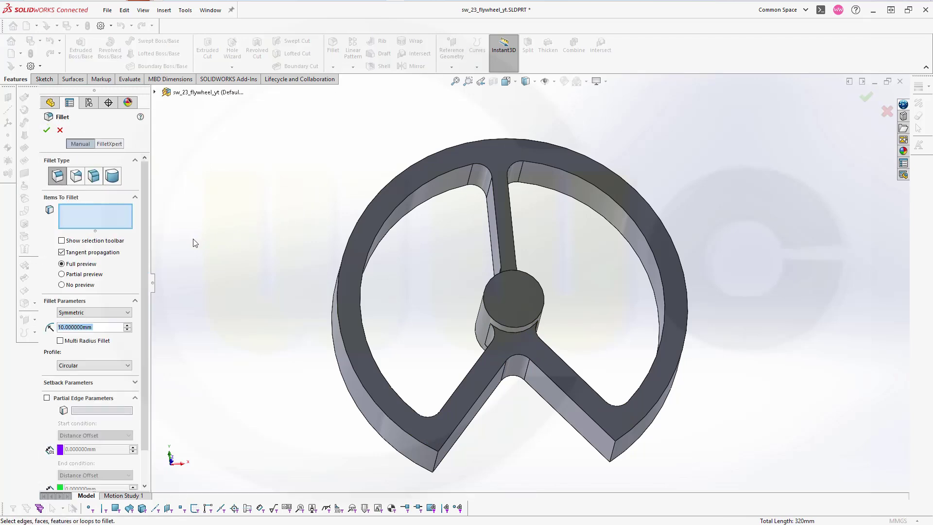
{"action": "type", "text": "25"}
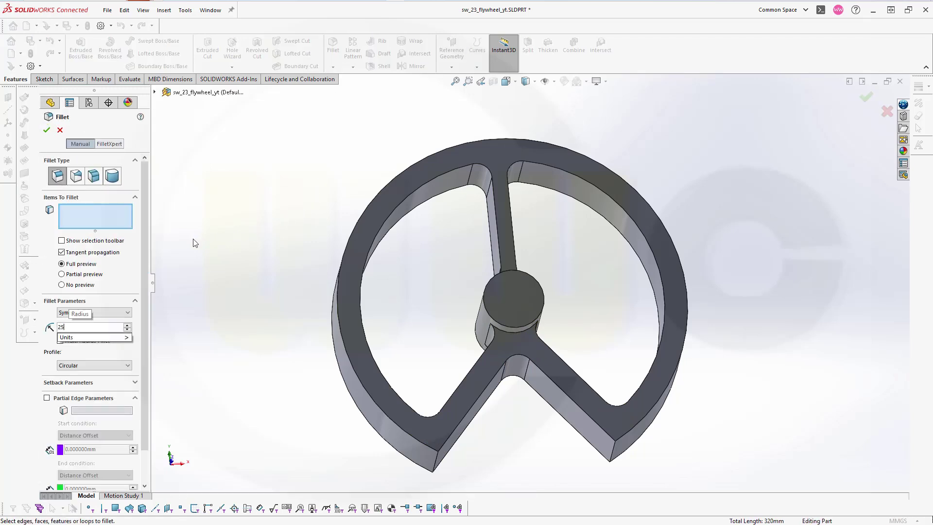
{"action": "left_click", "coordinate": [434, 463]}
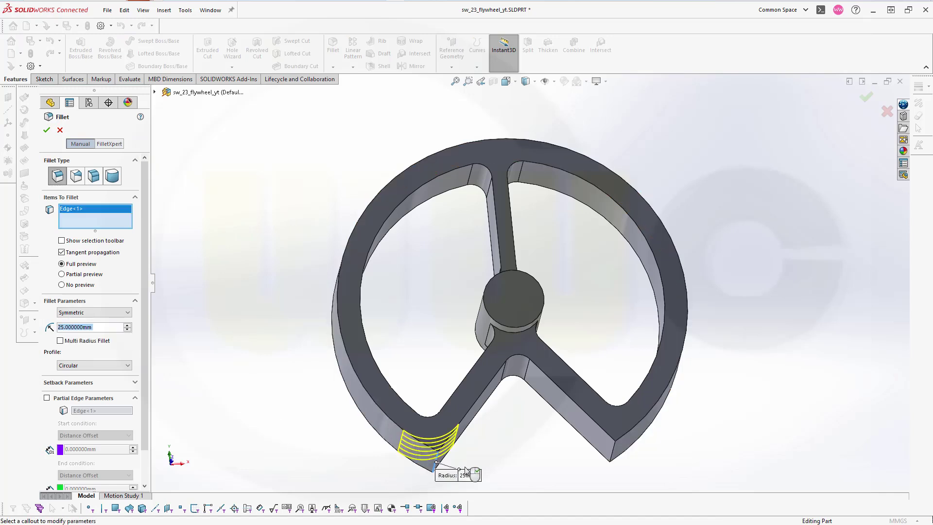
{"action": "left_click", "coordinate": [608, 449]}
{"action": "left_click", "coordinate": [46, 130]}
{"action": "middle_click_drag", "start_coordinate": [416, 279], "coordinate": [393, 282]}
{"action": "left_click", "coordinate": [219, 296]}
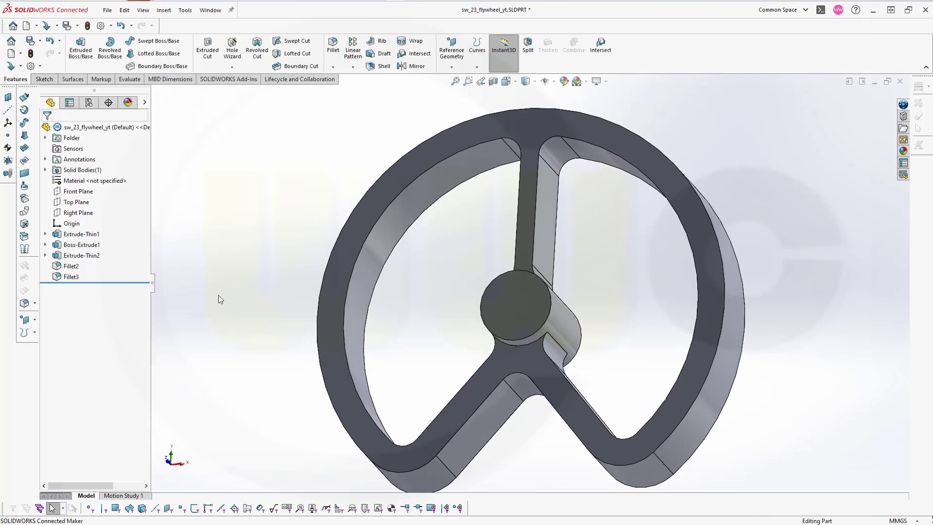
Extrude Sketch1 from Extrude-Thin1 20 mm mid-plane as the web, Boss-Extrude2.
{"action": "left_click", "coordinate": [45, 235]}
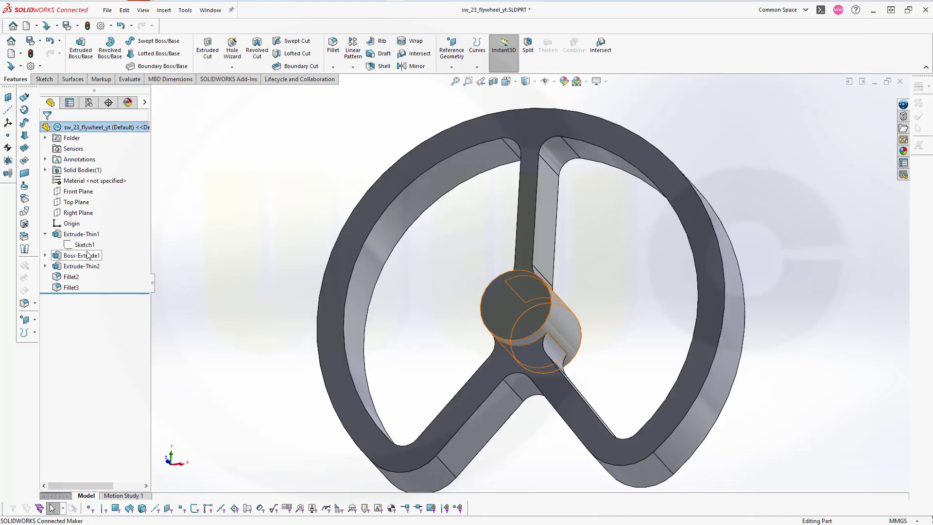
{"action": "left_click", "coordinate": [85, 244]}
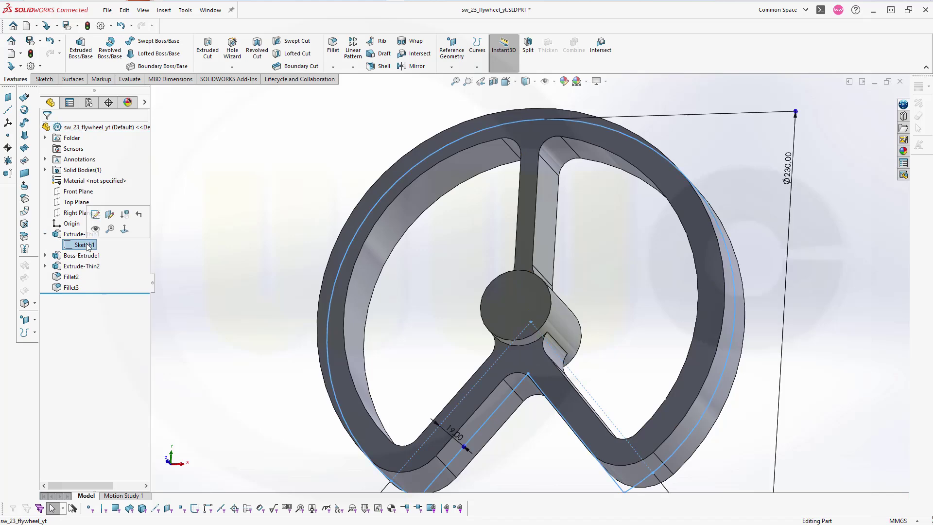
{"action": "left_click", "coordinate": [84, 49]}
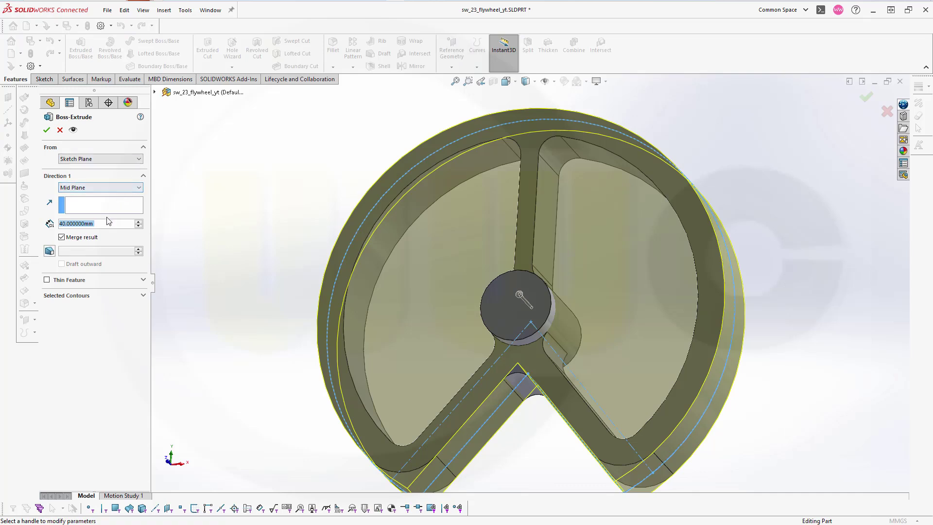
{"action": "type", "text": "2"}
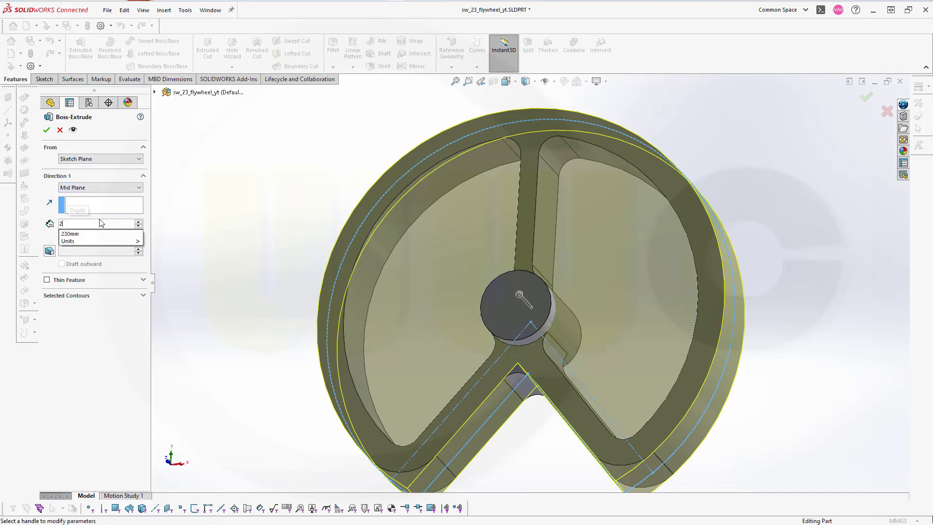
{"action": "type", "text": "0"}
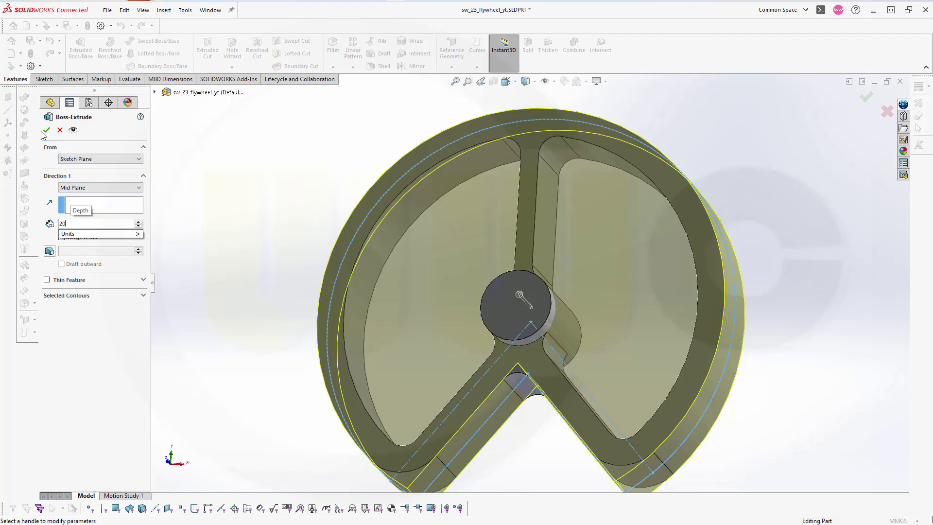
{"action": "key", "text": "Return"}
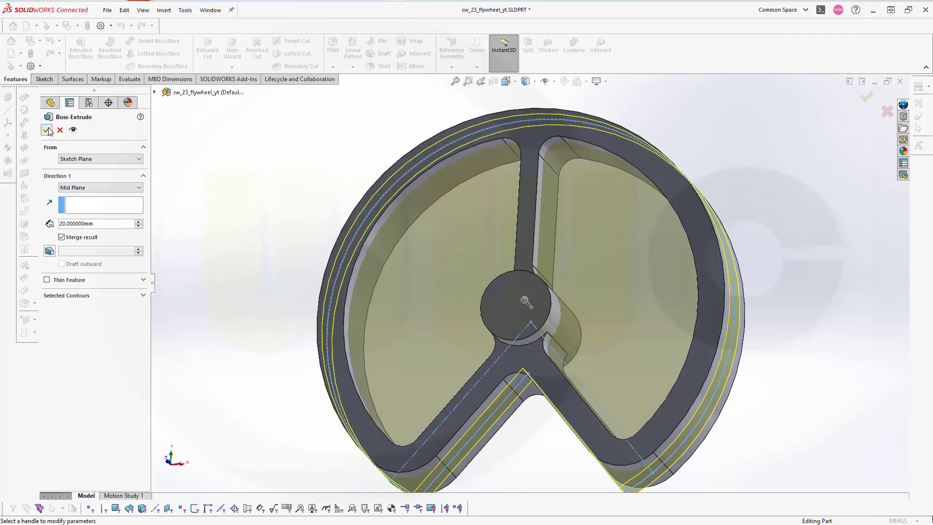
{"action": "left_click", "coordinate": [47, 130]}
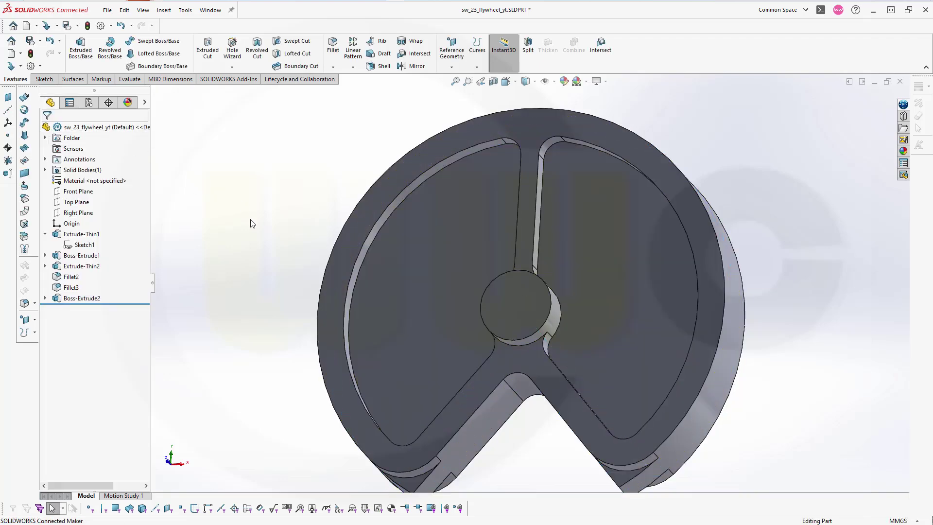
Drag Boss-Extrude2 above Fillet3 in the feature tree and orbit to check the web.
{"action": "middle_click_drag", "start_coordinate": [252, 223], "coordinate": [250, 167]}
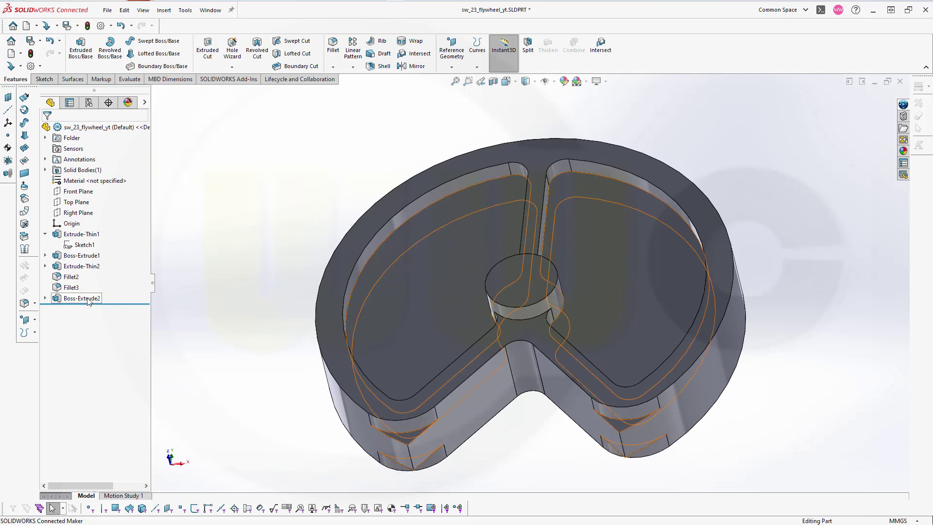
{"action": "left_click_drag", "start_coordinate": [90, 300], "coordinate": [129, 287]}
{"action": "middle_click_drag", "start_coordinate": [322, 292], "coordinate": [393, 306]}
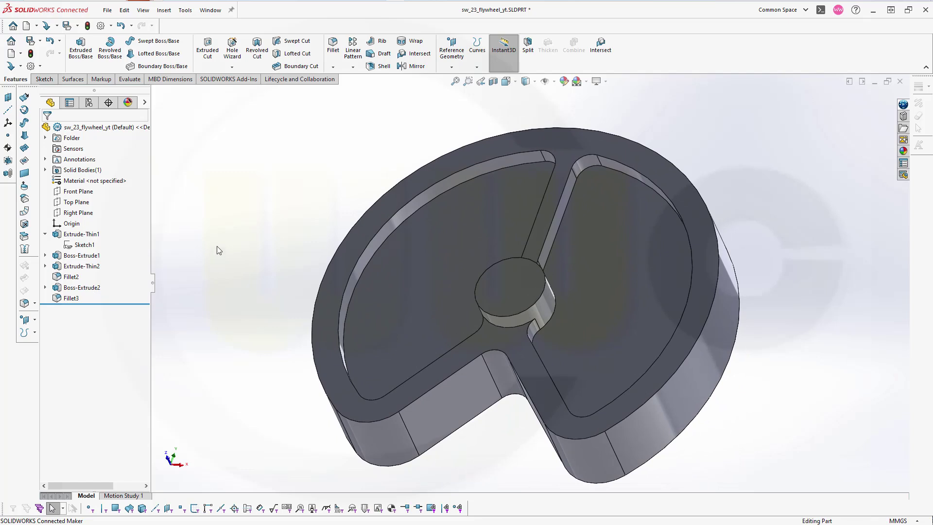
{"action": "left_click", "coordinate": [78, 191]}
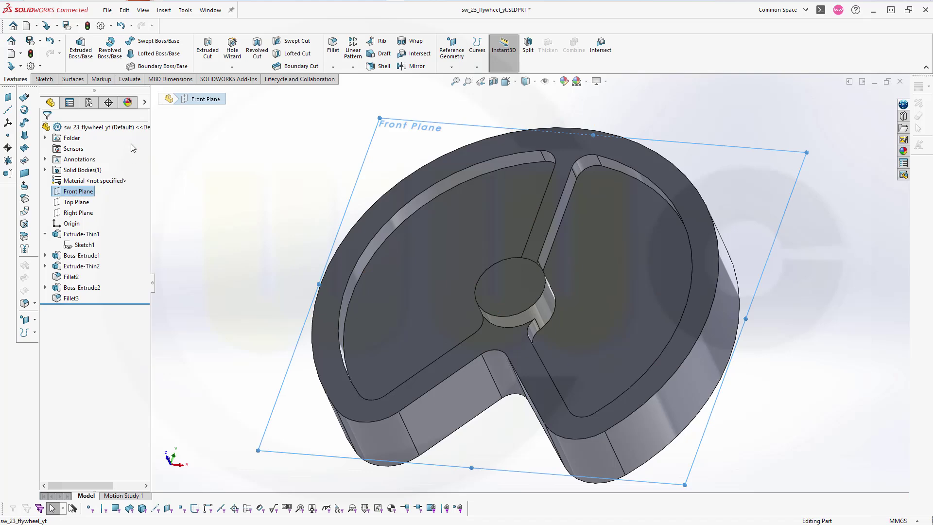
Sketch an origin-centred construction circle inside the hub on the Front Plane.
{"action": "left_click", "coordinate": [45, 79]}
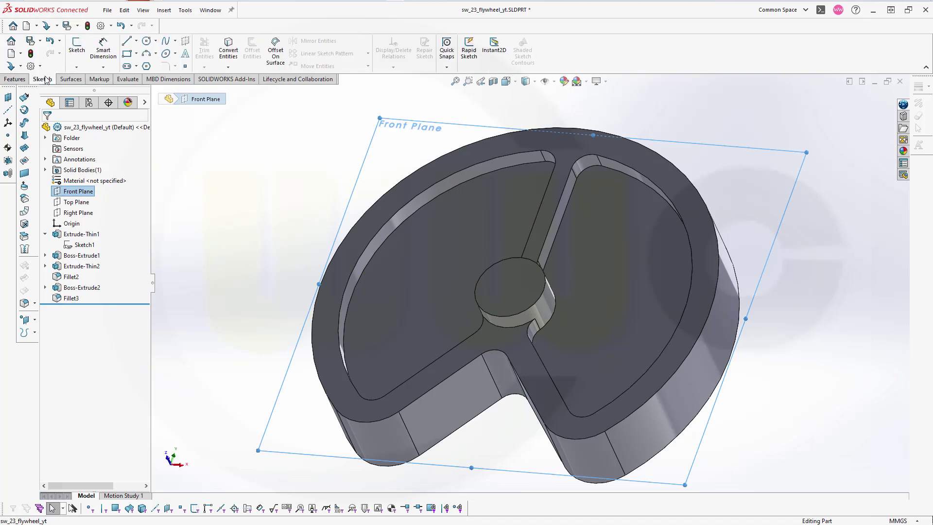
{"action": "left_click", "coordinate": [76, 47]}
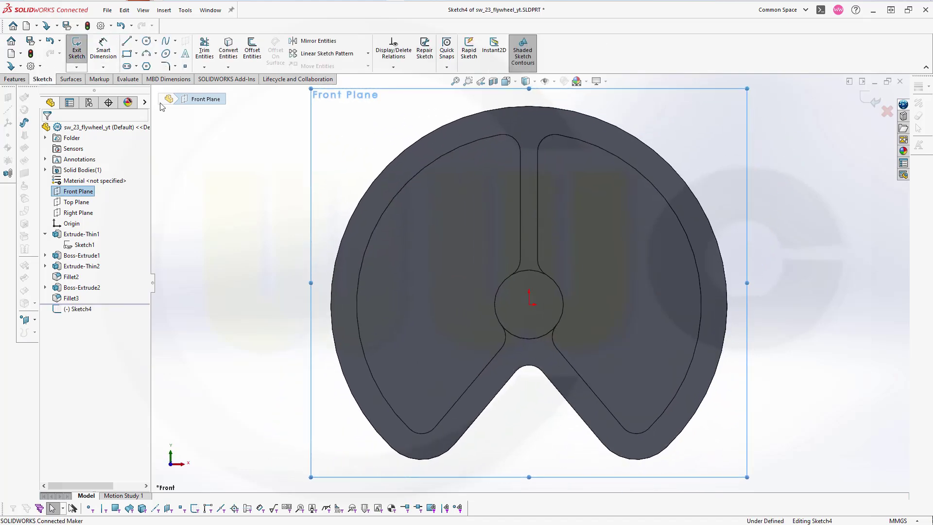
{"action": "left_click", "coordinate": [146, 41]}
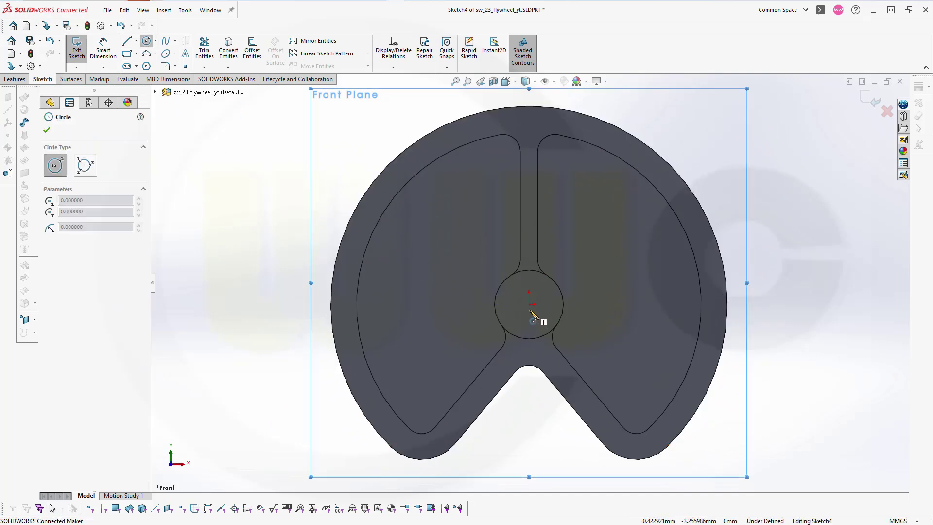
{"action": "left_click", "coordinate": [530, 305]}
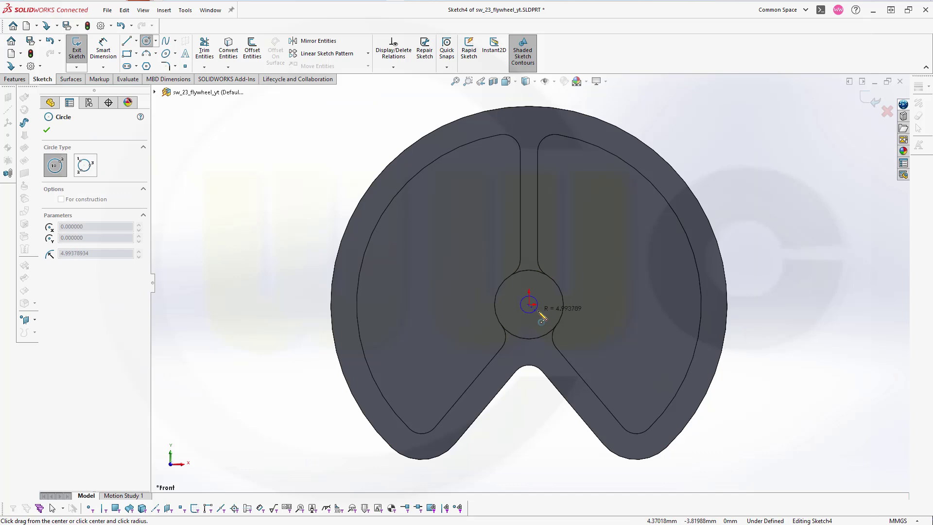
{"action": "scroll", "coordinate": [552, 318], "scroll_direction": "down", "scroll_amount": 2}
{"action": "scroll", "coordinate": [552, 318], "scroll_direction": "down", "scroll_amount": 3}
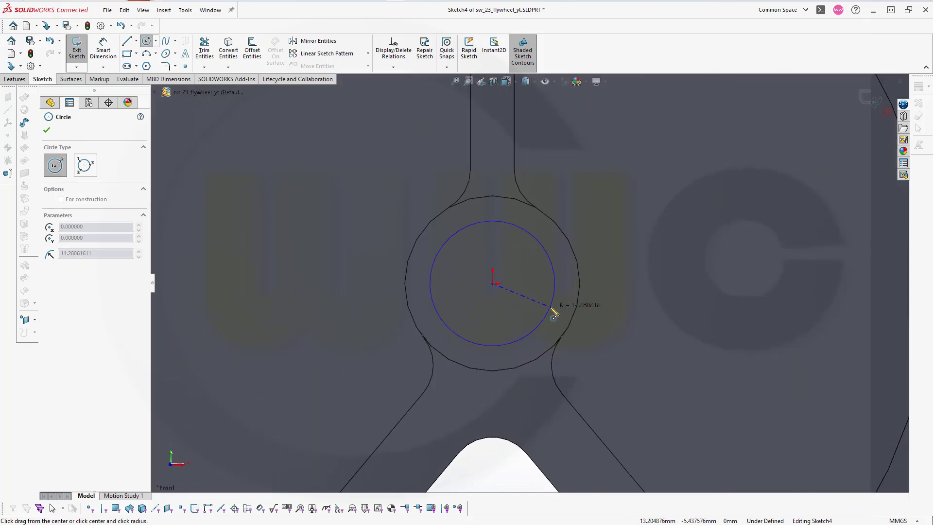
{"action": "left_click", "coordinate": [552, 311]}
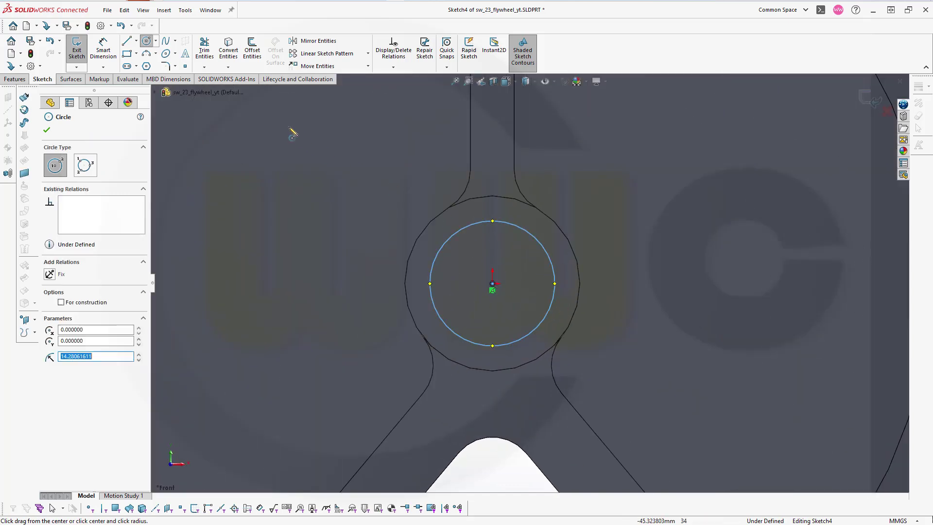
{"action": "left_click", "coordinate": [61, 302]}
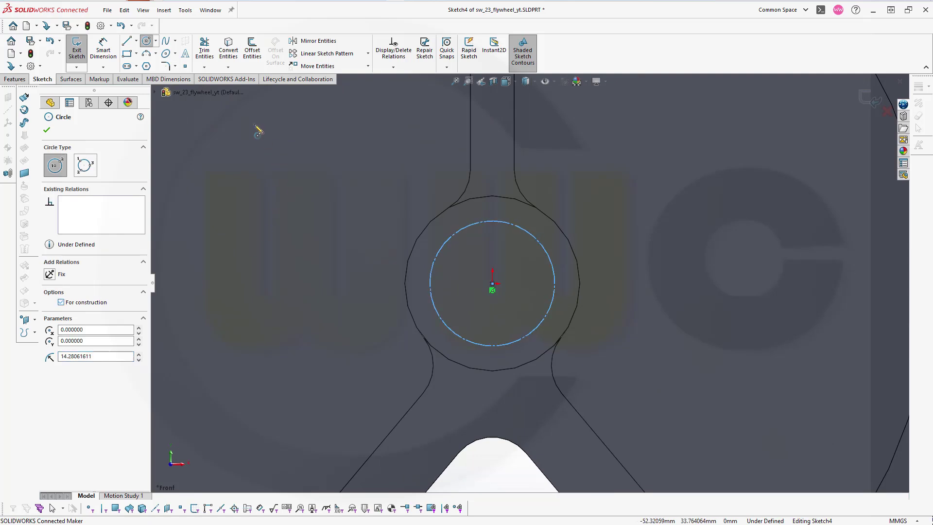
Dimension the construction circle to Ø25 mm.
{"action": "left_click", "coordinate": [101, 46]}
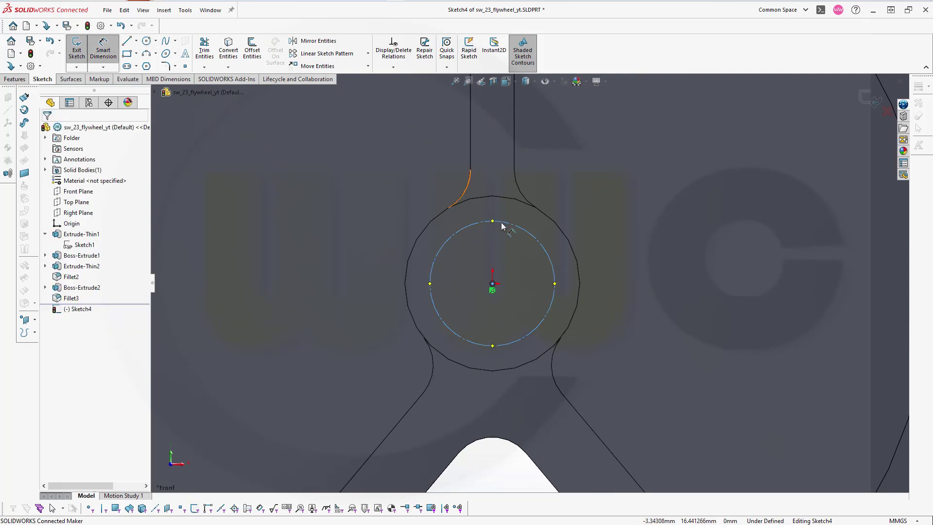
{"action": "left_click", "coordinate": [538, 241]}
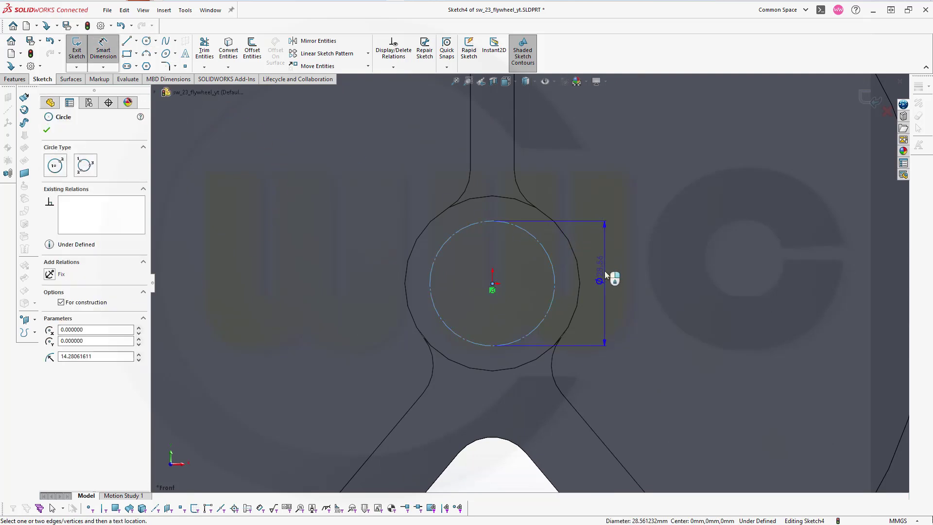
{"action": "left_click", "coordinate": [605, 270]}
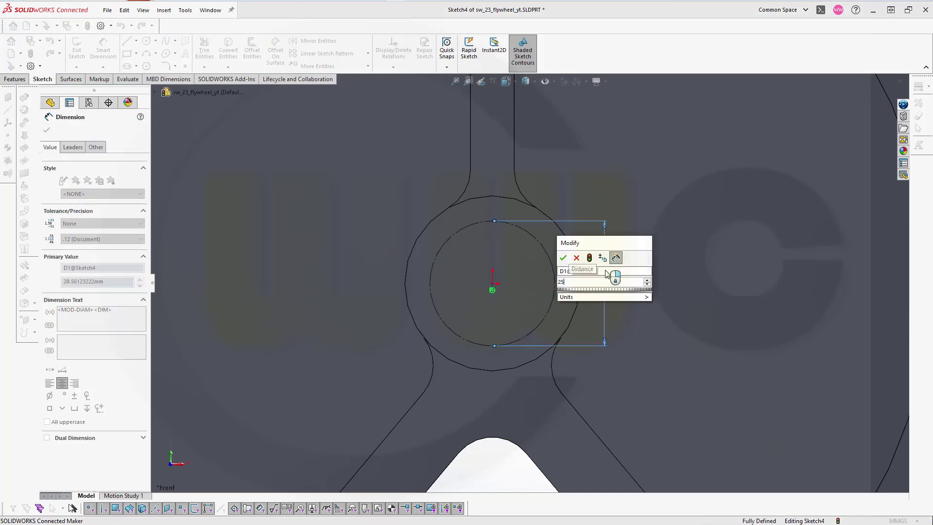
{"action": "key", "text": "Return"}
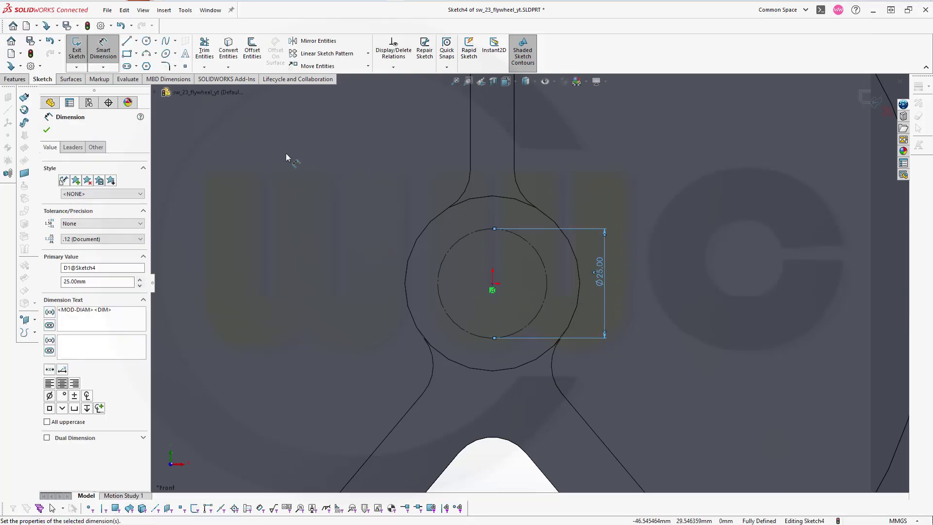
{"action": "left_click", "coordinate": [126, 43]}
Draw two lines meeting at the origin, one to the upper right and one down-right.
{"action": "left_click", "coordinate": [126, 43]}
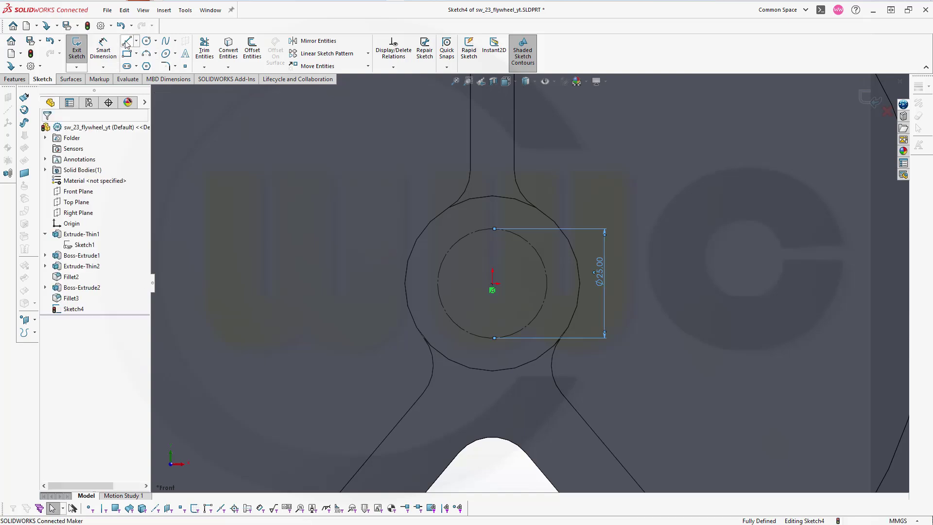
{"action": "left_click", "coordinate": [126, 43]}
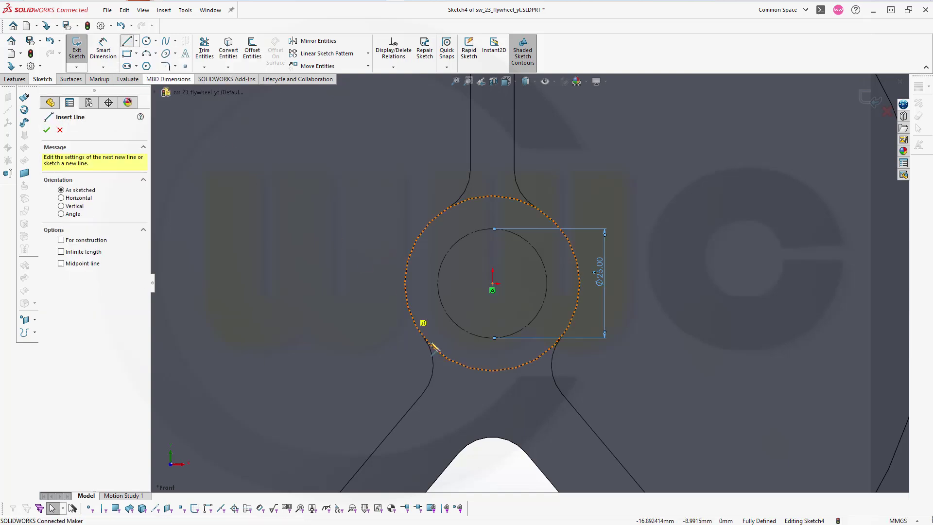
{"action": "scroll", "coordinate": [470, 356], "scroll_direction": "down", "scroll_amount": 1}
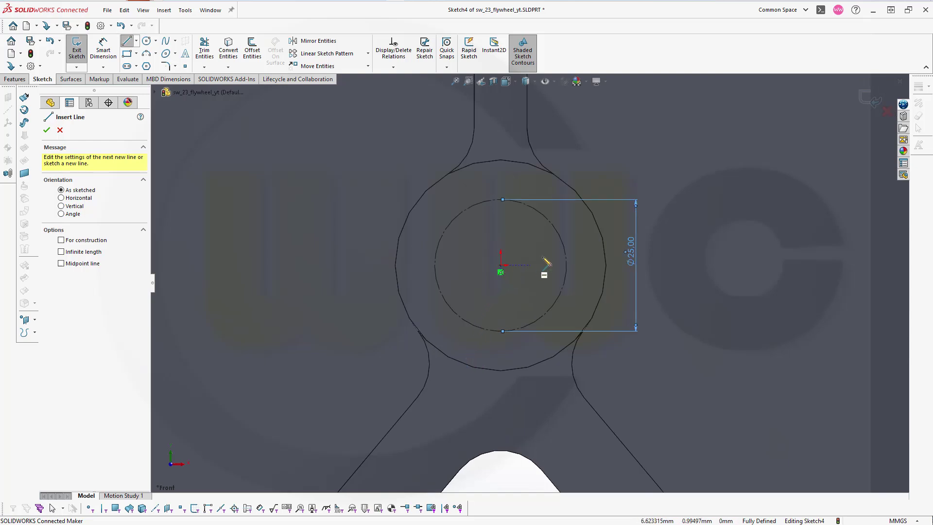
{"action": "left_click", "coordinate": [571, 223]}
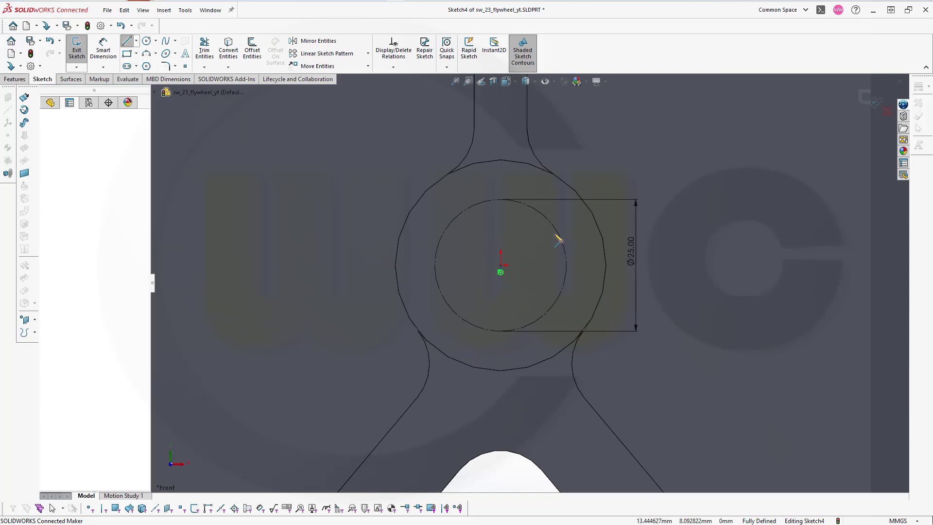
{"action": "left_click", "coordinate": [501, 265]}
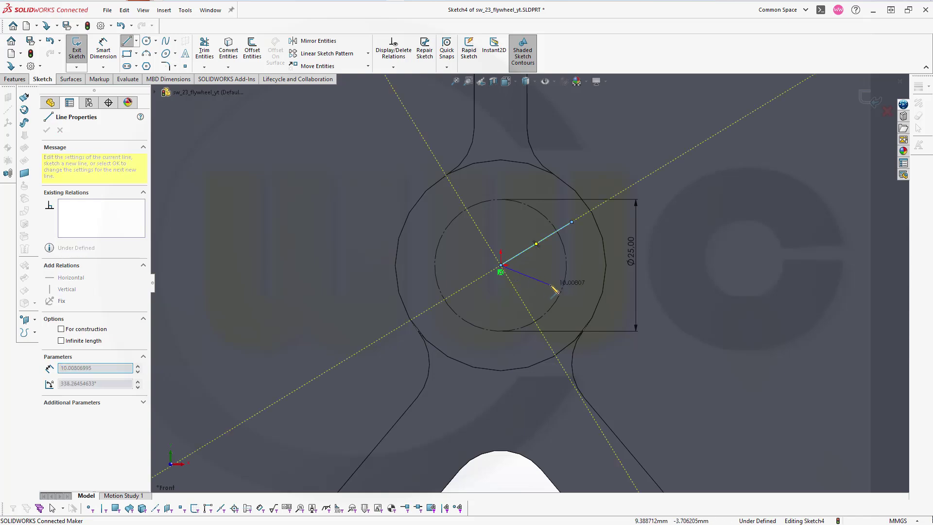
{"action": "left_click", "coordinate": [575, 305]}
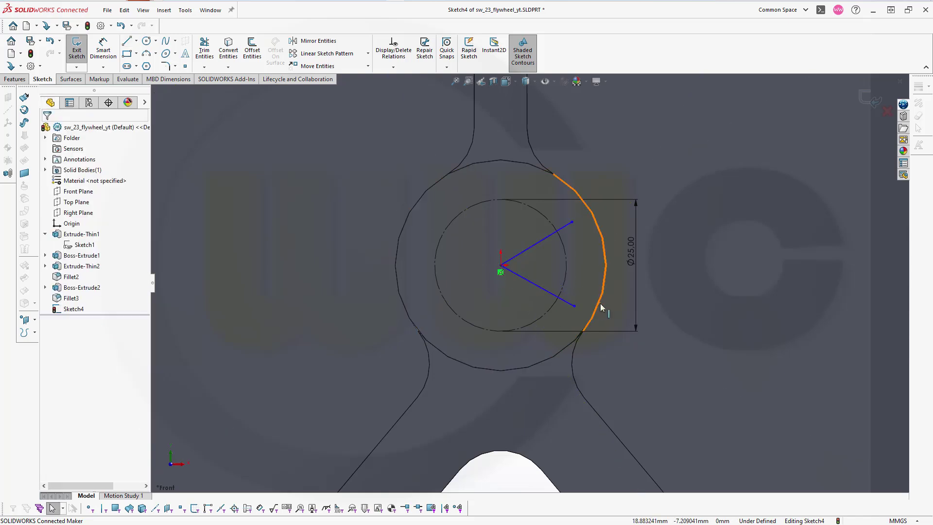
{"action": "left_click", "coordinate": [601, 304]}
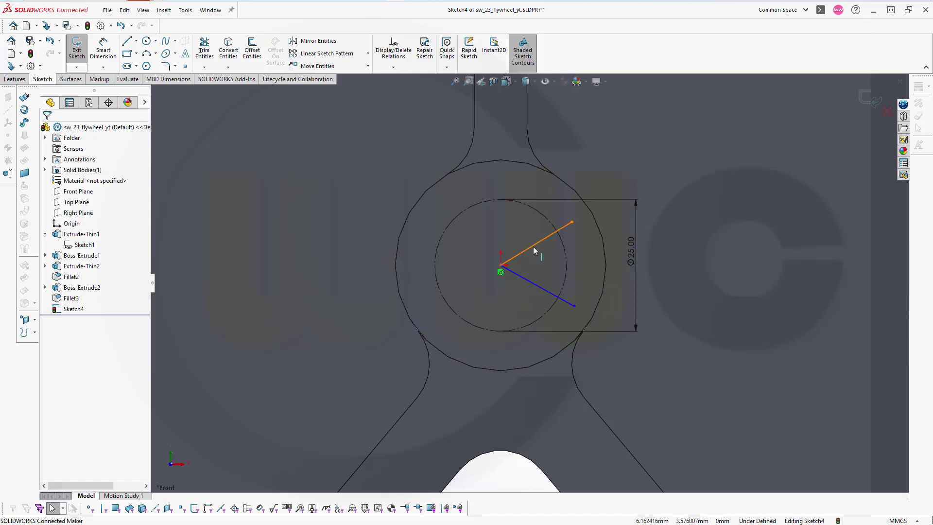
Convert both V lines to construction geometry.
{"action": "left_click", "coordinate": [536, 249]}
{"action": "left_click", "coordinate": [531, 287]}
{"action": "left_click", "coordinate": [531, 287], "text": "ctrl"}
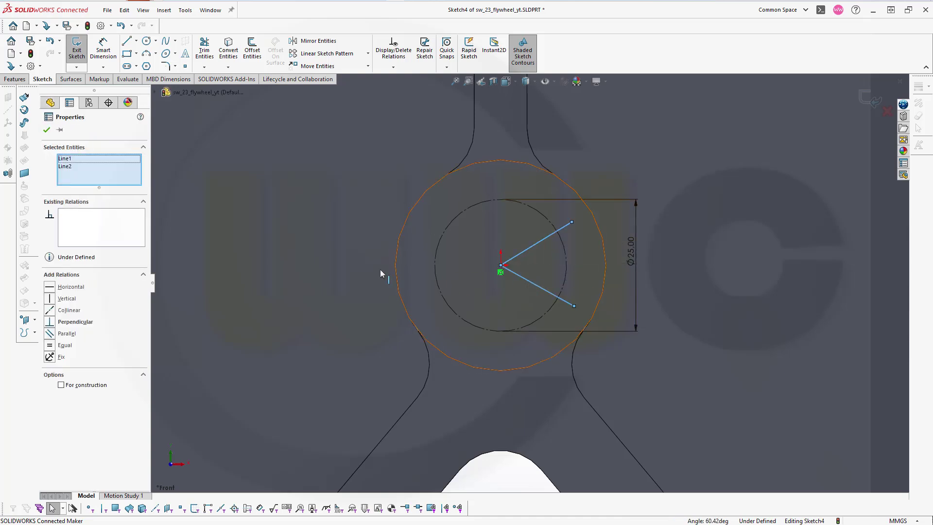
{"action": "left_click", "coordinate": [62, 385]}
Trim the V lines to the Ø25 circle and make their outer endpoints vertical.
{"action": "left_click", "coordinate": [315, 174]}
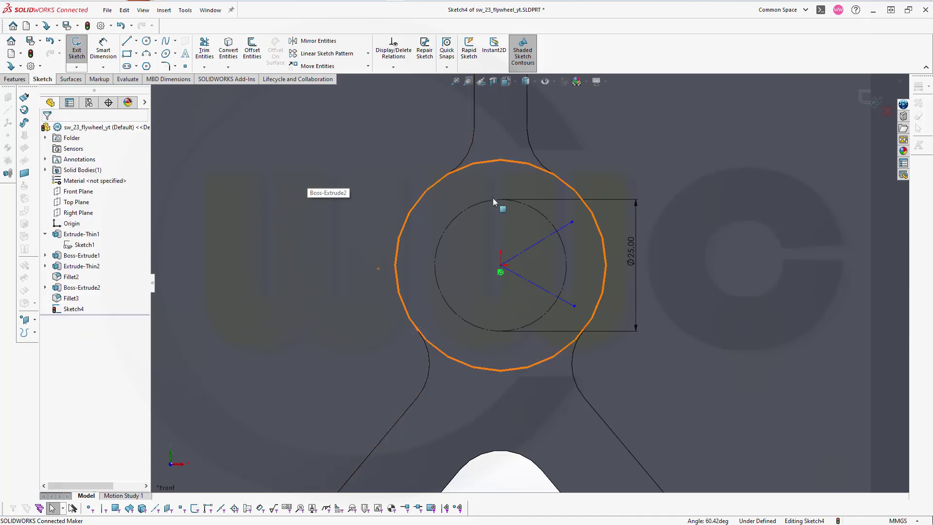
{"action": "left_click", "coordinate": [204, 49]}
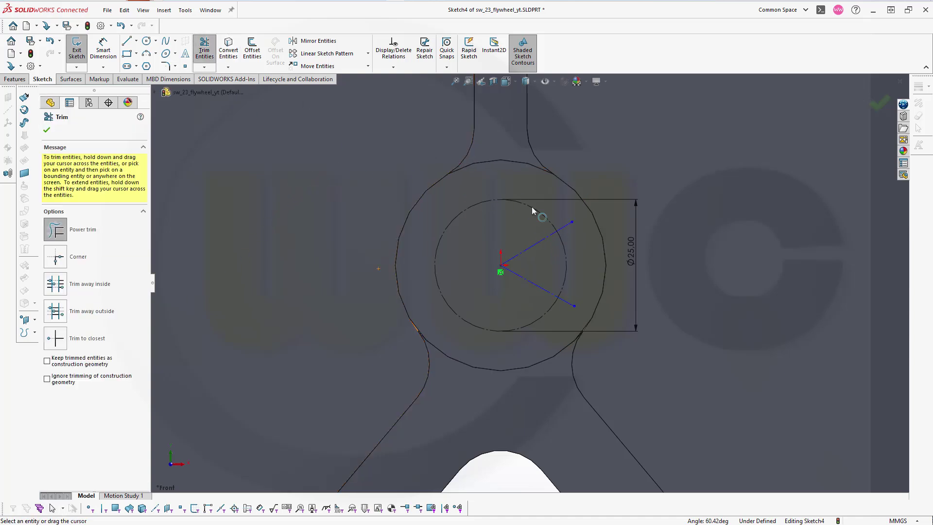
{"action": "mouse_move", "coordinate": [559, 220]}
{"action": "left_mouse_down"}
{"action": "mouse_move", "coordinate": [572, 237]}
{"action": "mouse_move", "coordinate": [566, 311]}
{"action": "left_mouse_up"}
{"action": "key", "text": "Escape"}
{"action": "left_click", "coordinate": [557, 231]}
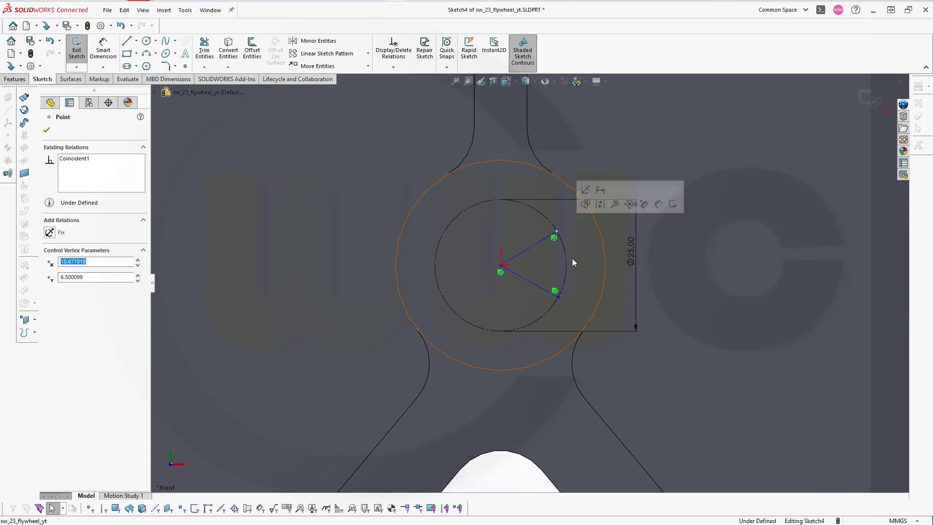
{"action": "left_click", "coordinate": [558, 297], "text": "ctrl"}
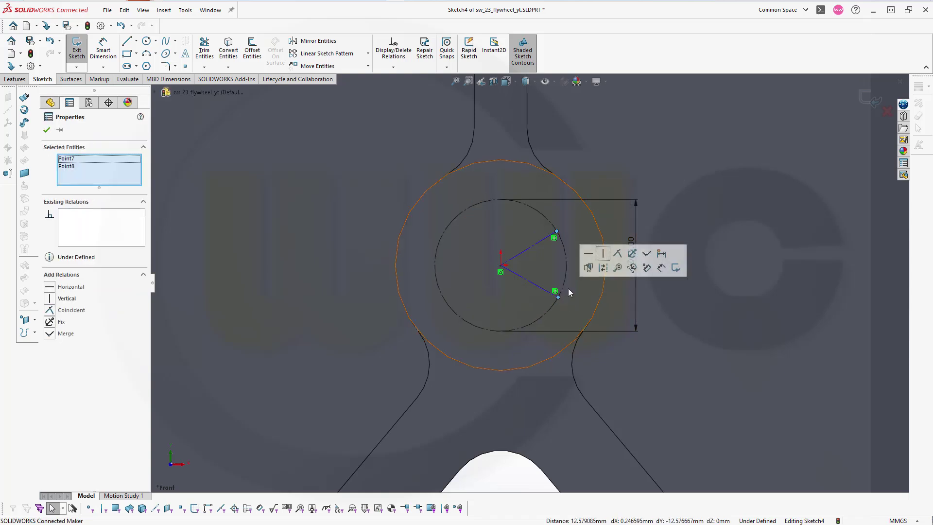
{"action": "left_click", "coordinate": [605, 254]}
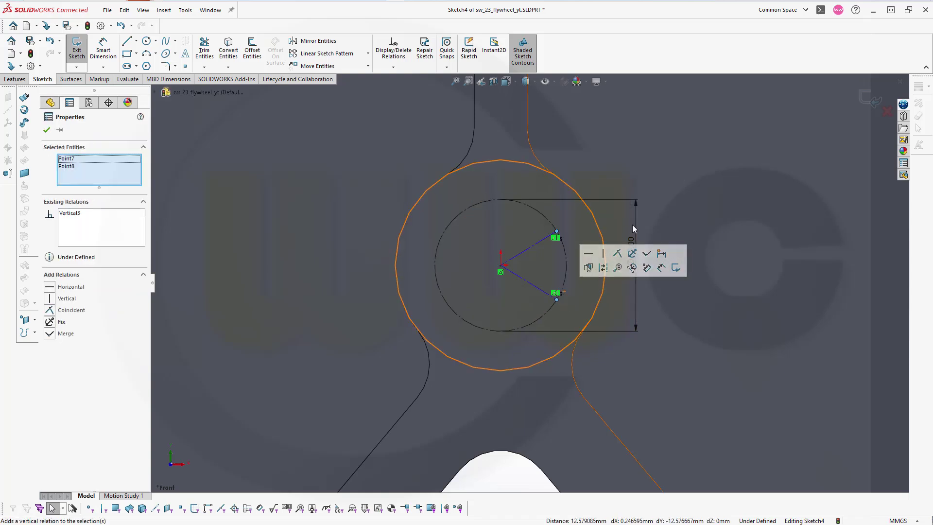
{"action": "left_click", "coordinate": [255, 109]}
Dimension the angle between the two V lines to 25°.
{"action": "left_click", "coordinate": [103, 51]}
{"action": "left_click", "coordinate": [537, 244]}
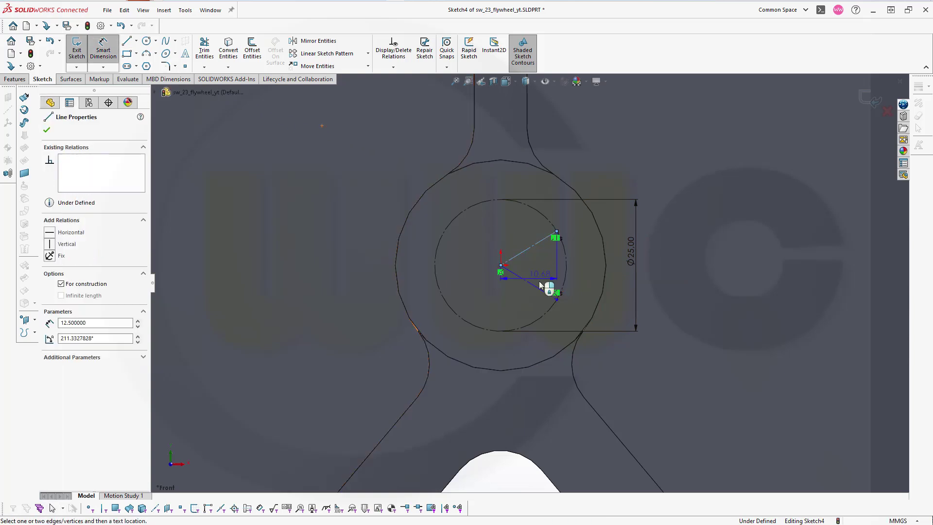
{"action": "left_click", "coordinate": [548, 294]}
{"action": "left_click", "coordinate": [673, 270]}
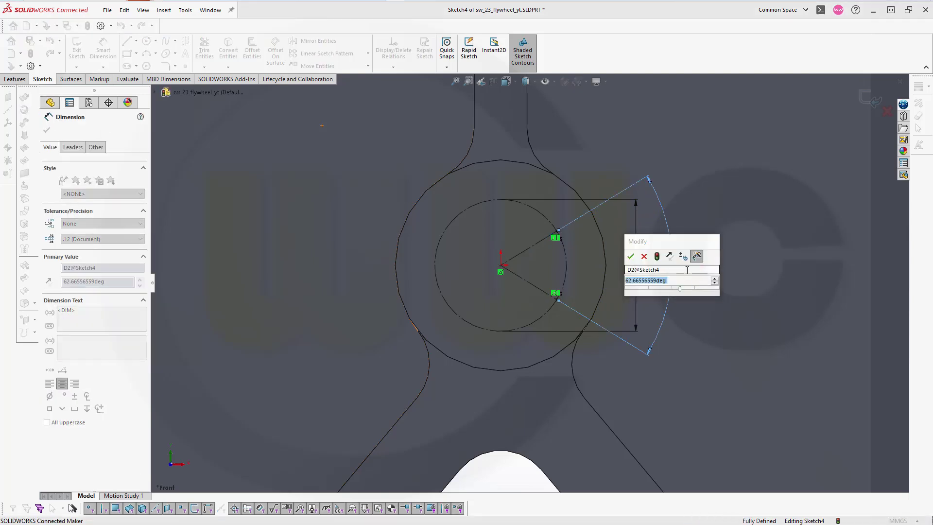
{"action": "type", "text": "25"}
{"action": "key", "text": "Return"}
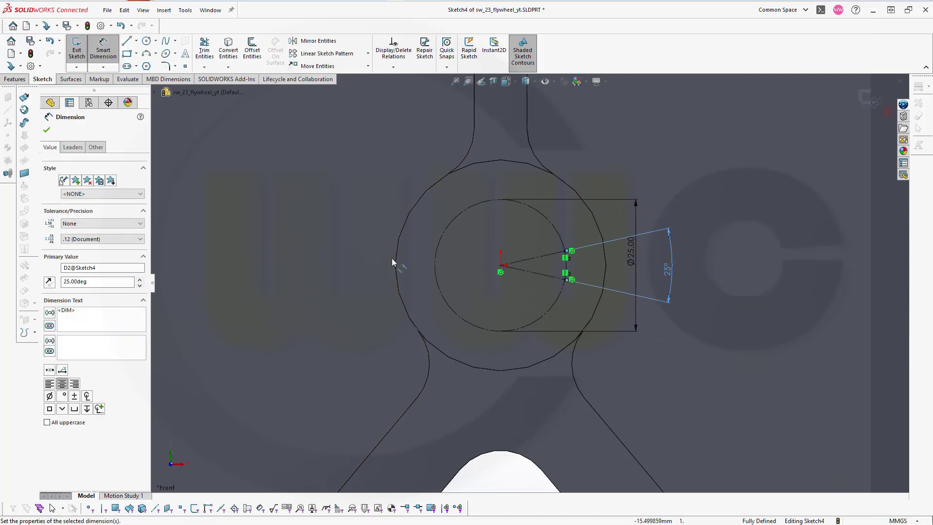
Draw two small circles centred on the upper and lower V line endpoints.
{"action": "left_click", "coordinate": [147, 41]}
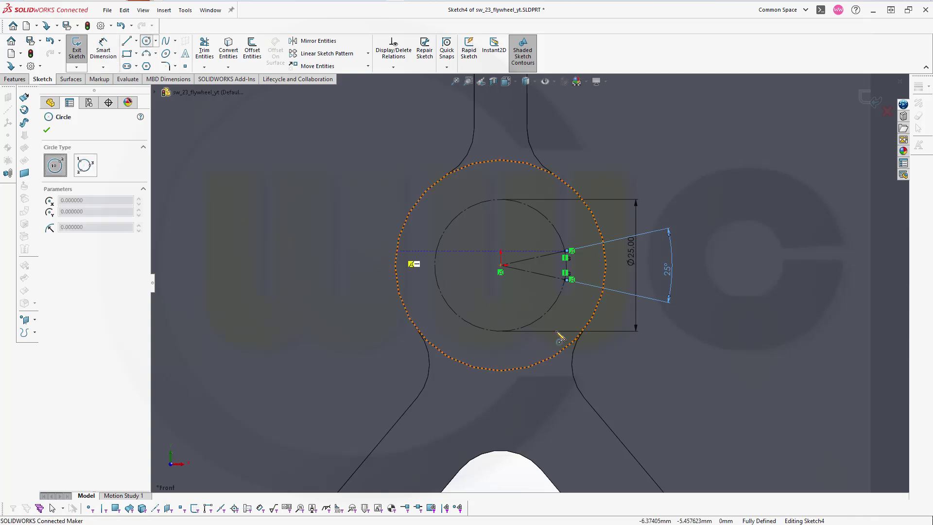
{"action": "scroll", "coordinate": [574, 257], "scroll_direction": "down", "scroll_amount": 5}
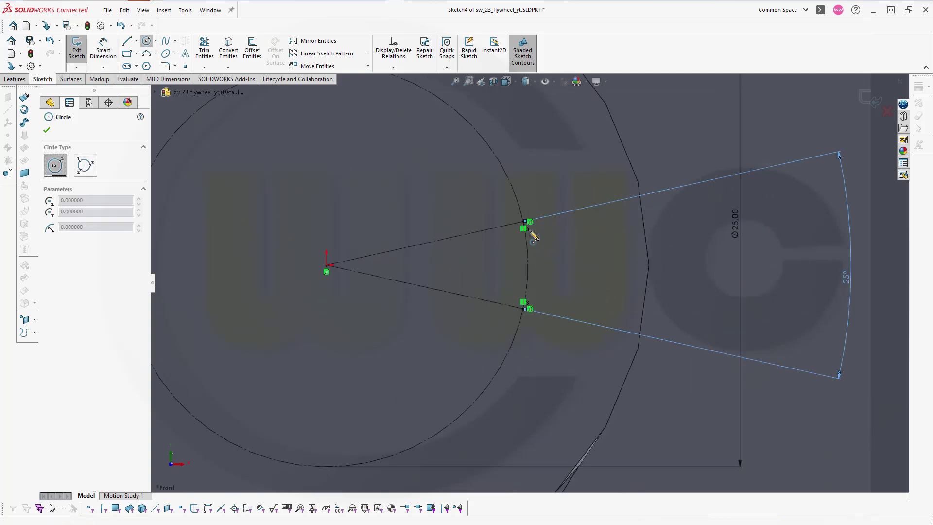
{"action": "left_click", "coordinate": [524, 222]}
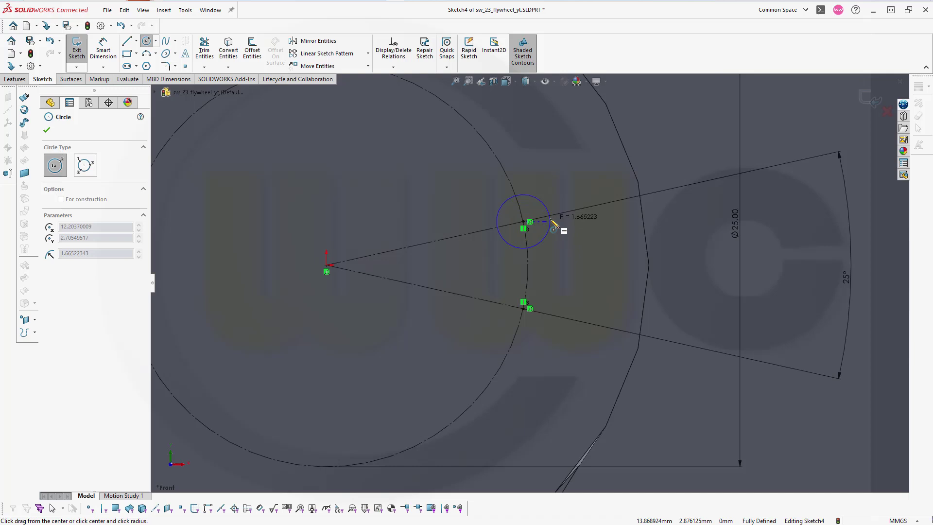
{"action": "left_click", "coordinate": [550, 222]}
{"action": "left_click", "coordinate": [524, 309]}
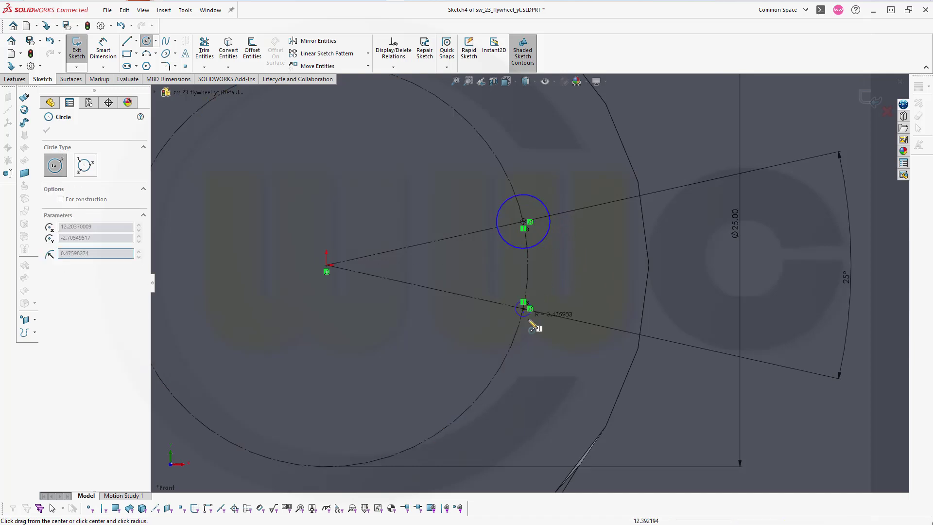
{"action": "left_click", "coordinate": [548, 328]}
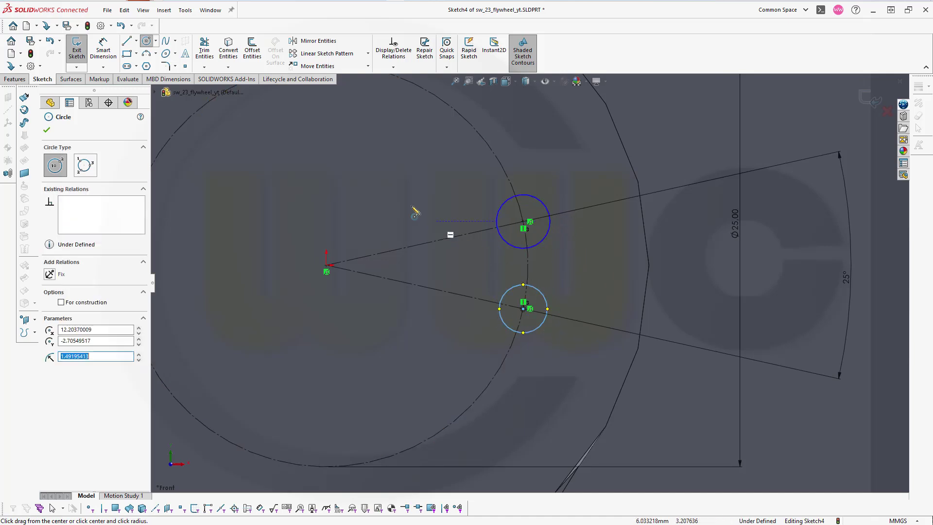
{"action": "key", "text": "Escape"}
Dimension both small circles to Ø5 mm.
{"action": "key", "text": "d"}
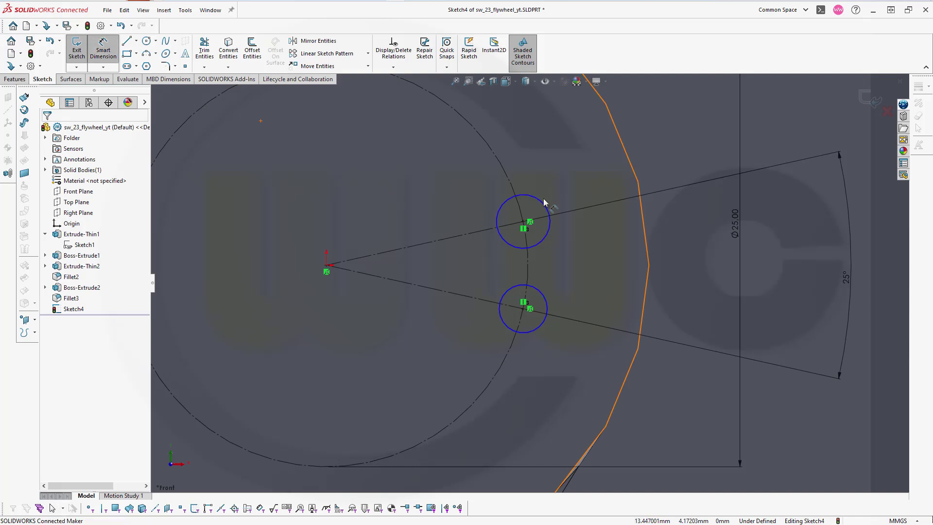
{"action": "left_click", "coordinate": [544, 203]}
{"action": "left_click", "coordinate": [558, 193]}
{"action": "key", "text": "Return"}
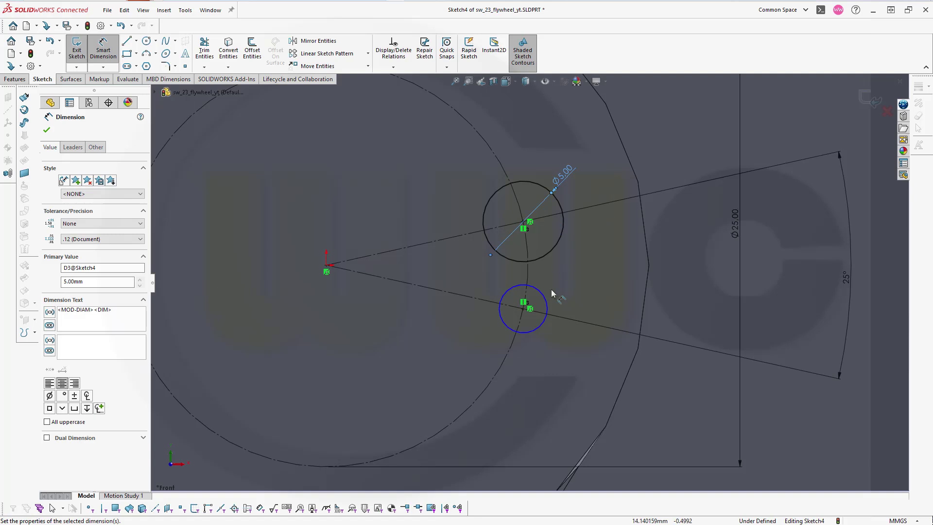
{"action": "left_click", "coordinate": [541, 326]}
{"action": "left_click", "coordinate": [548, 343]}
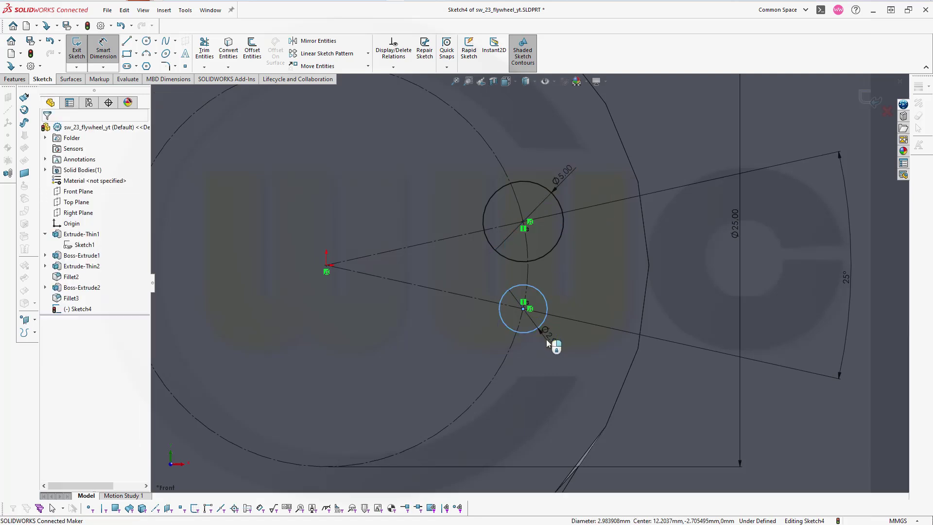
{"action": "type", "text": "5"}
{"action": "key", "text": "Return"}
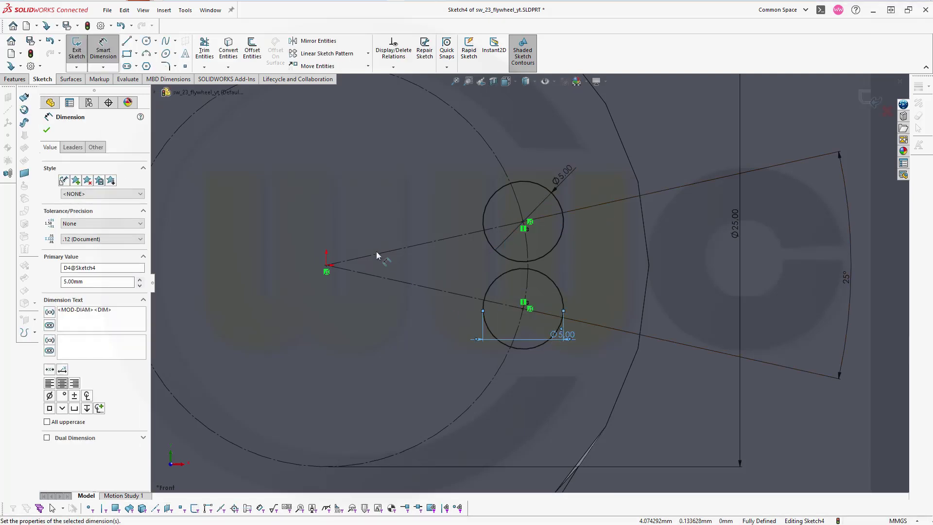
Draw two origin-centred circles of radius 10 and 15 tangent to the Ø5 circles.
{"action": "left_click", "coordinate": [146, 40]}
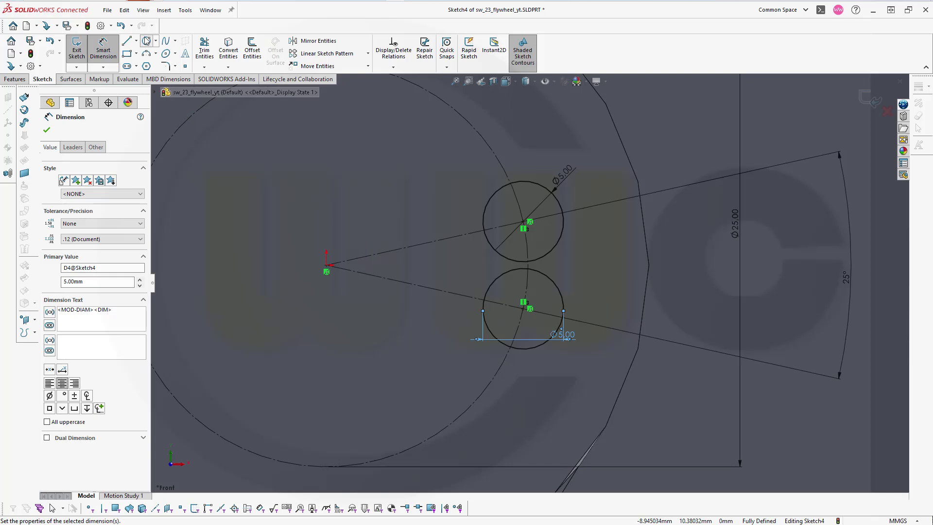
{"action": "left_click", "coordinate": [327, 265]}
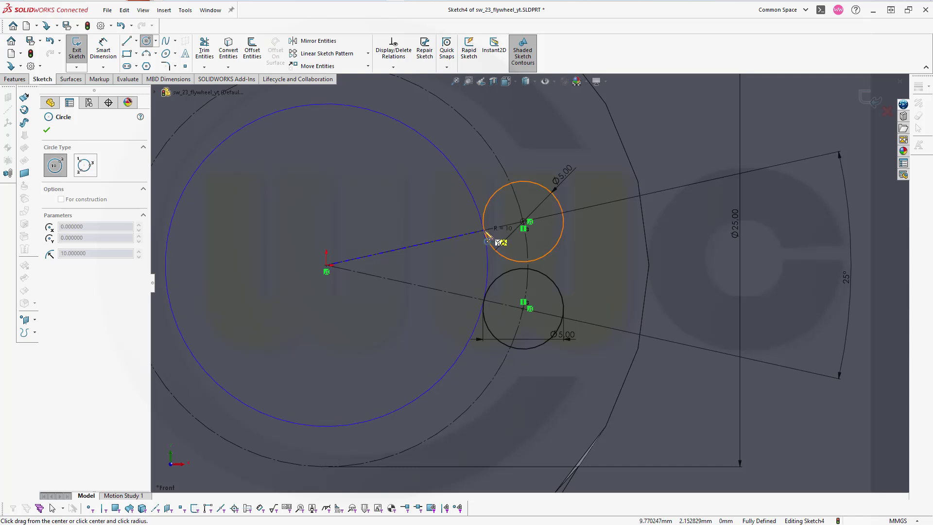
{"action": "left_click", "coordinate": [486, 236]}
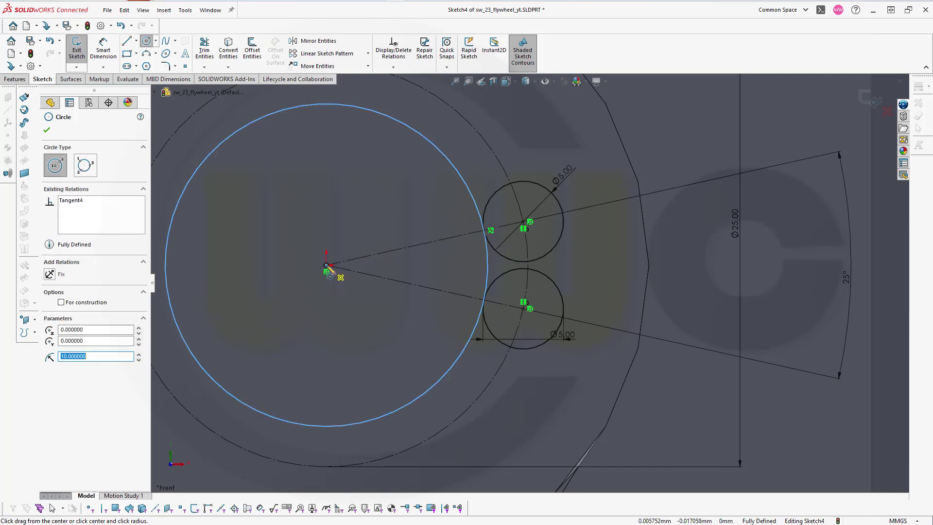
{"action": "key", "text": "Escape"}
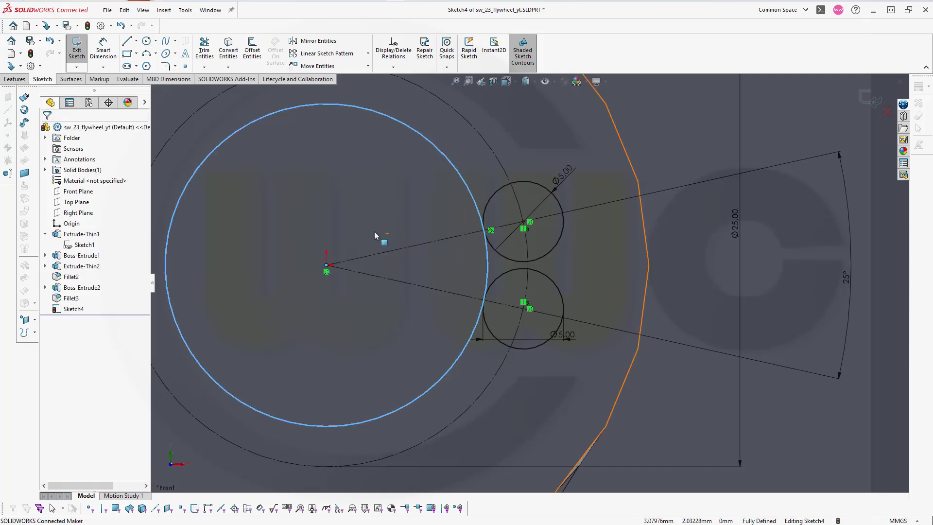
{"action": "left_click", "coordinate": [147, 41]}
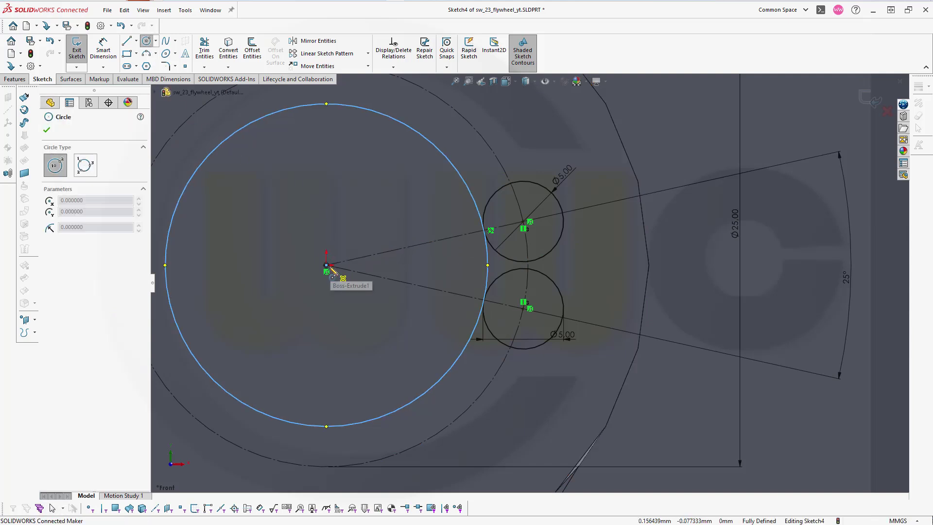
{"action": "left_click", "coordinate": [326, 265]}
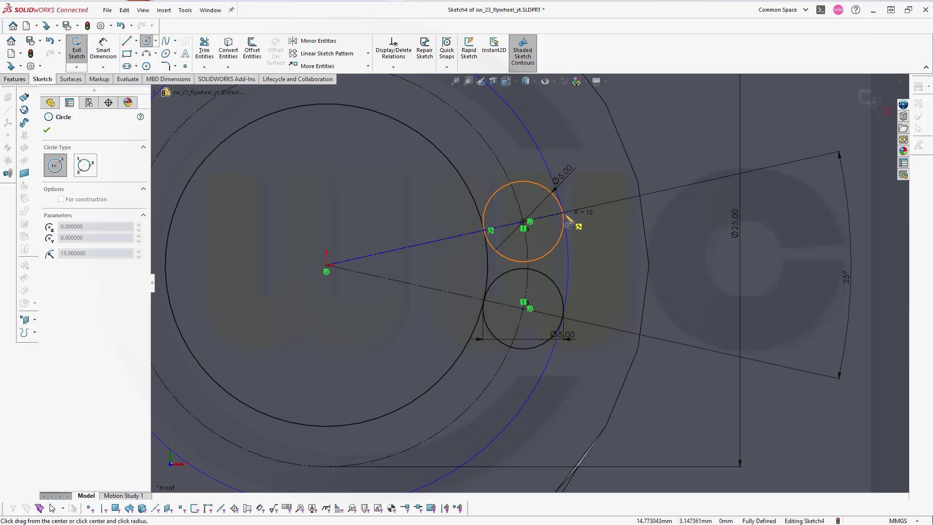
{"action": "left_click", "coordinate": [569, 220]}
{"action": "key", "text": "Escape"}
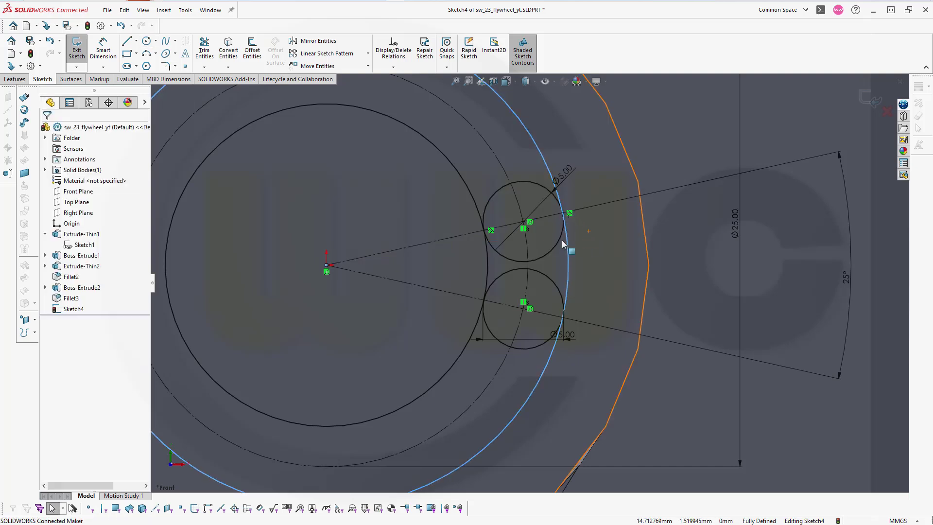
{"action": "left_click", "coordinate": [433, 209]}
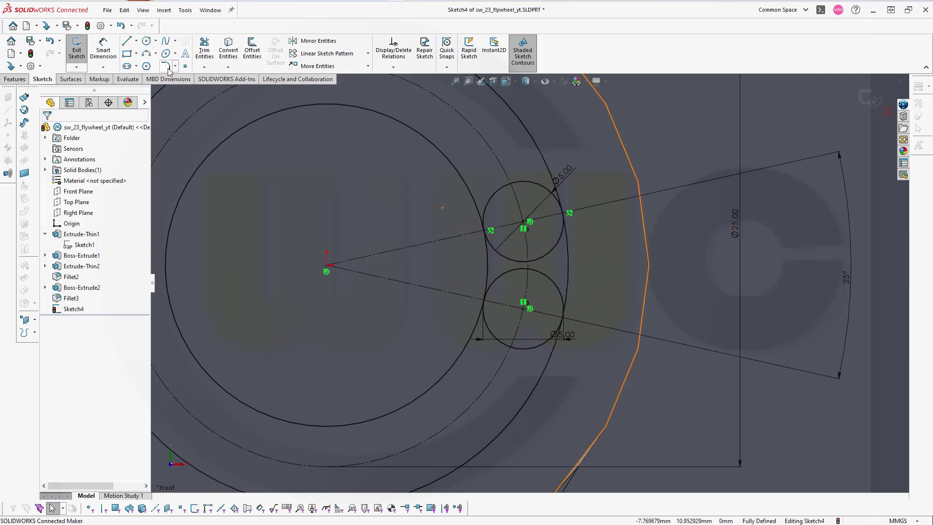
Power-trim the circles into a closed curved slot outline and delete the redundant upper Ø5.00 dimension.
{"action": "left_click", "coordinate": [205, 49]}
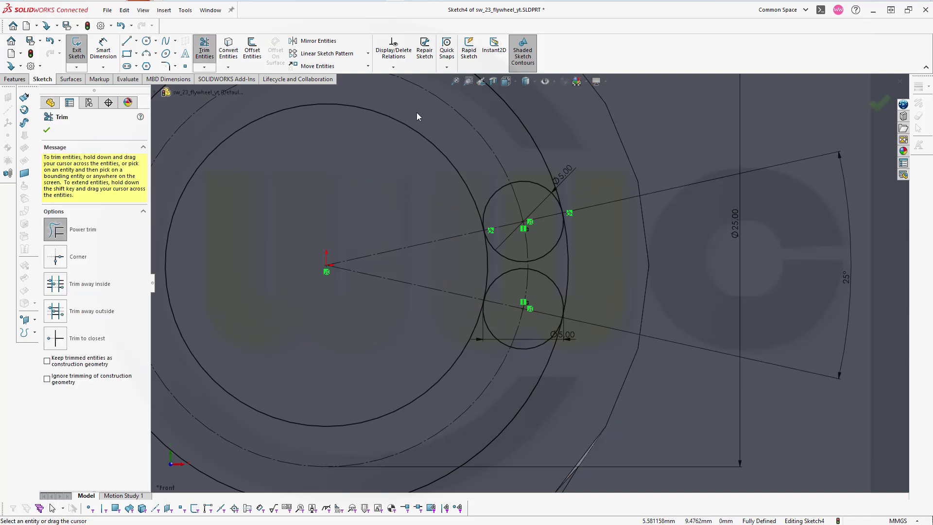
{"action": "left_click_drag", "start_coordinate": [416, 112], "coordinate": [389, 150]}
{"action": "left_click_drag", "start_coordinate": [514, 132], "coordinate": [594, 130]}
{"action": "mouse_move", "coordinate": [513, 283]}
{"action": "left_mouse_down"}
{"action": "mouse_move", "coordinate": [550, 248]}
{"action": "mouse_move", "coordinate": [551, 292]}
{"action": "left_mouse_up"}
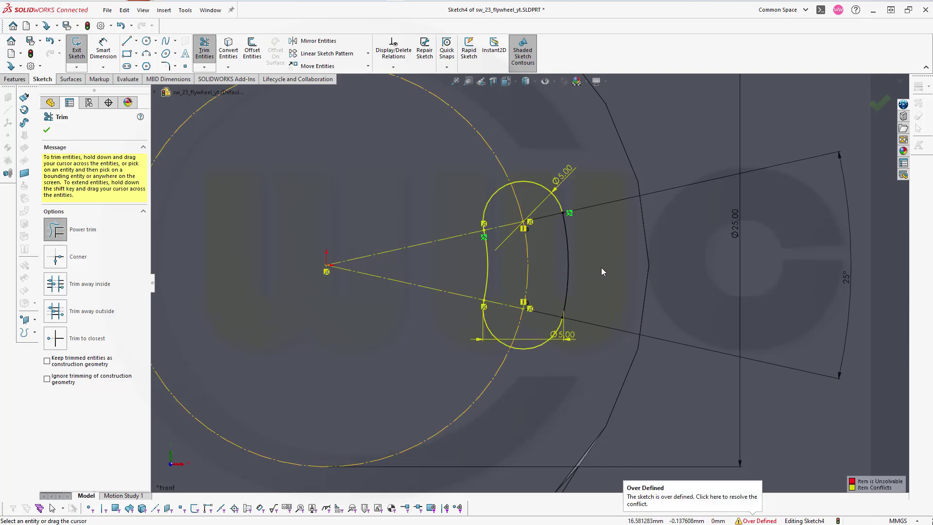
{"action": "key", "text": "Escape"}
{"action": "left_click", "coordinate": [569, 172]}
{"action": "key", "text": "Delete"}
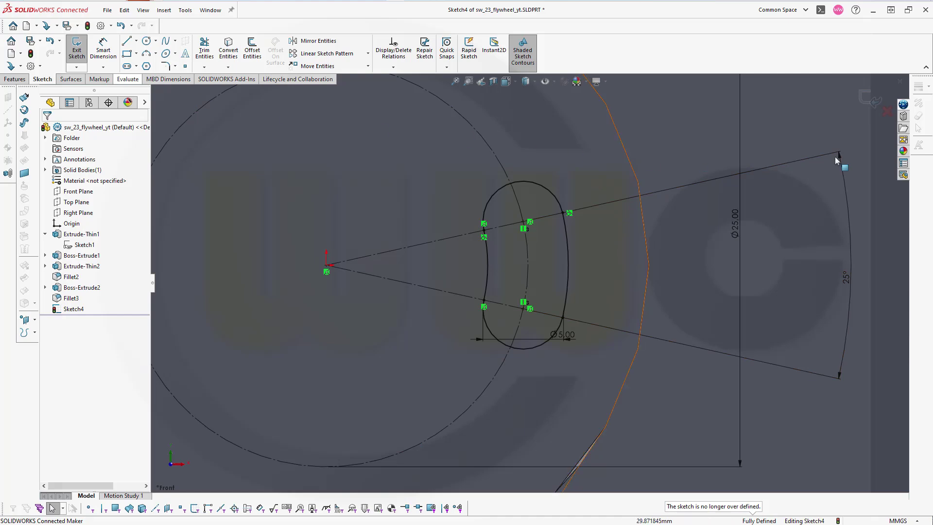
Exit the slot sketch and set up an Extruded Cut, Mid Plane, 60 mm deep through the hub.
{"action": "left_click", "coordinate": [879, 106]}
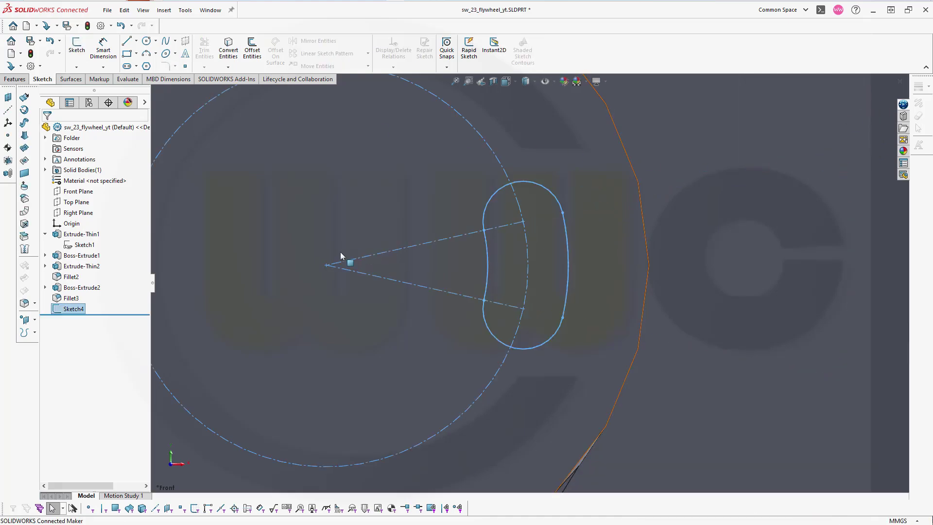
{"action": "mouse_move", "coordinate": [339, 263]}
{"action": "middle_mouse_down"}
{"action": "mouse_move", "coordinate": [350, 233]}
{"action": "mouse_move", "coordinate": [326, 213]}
{"action": "middle_mouse_up"}
{"action": "scroll", "coordinate": [352, 230], "scroll_direction": "down", "scroll_amount": 5}
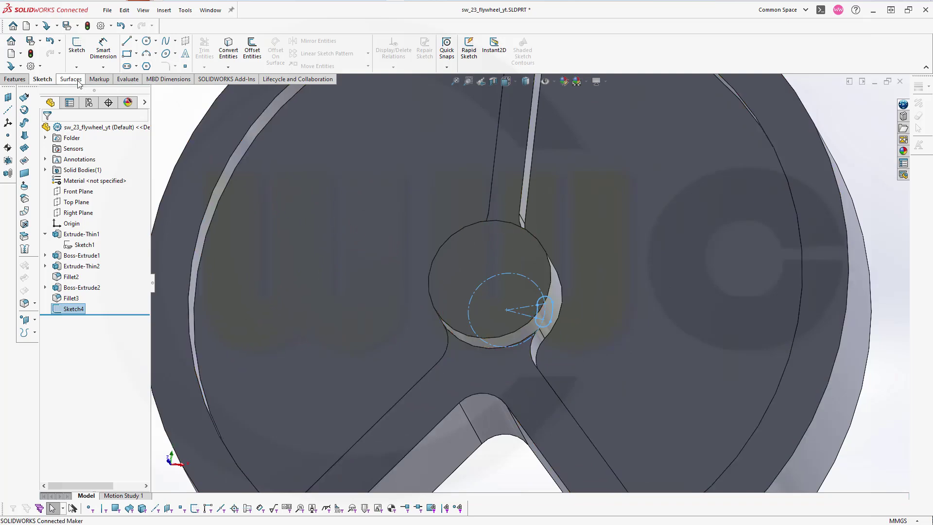
{"action": "left_click", "coordinate": [15, 79]}
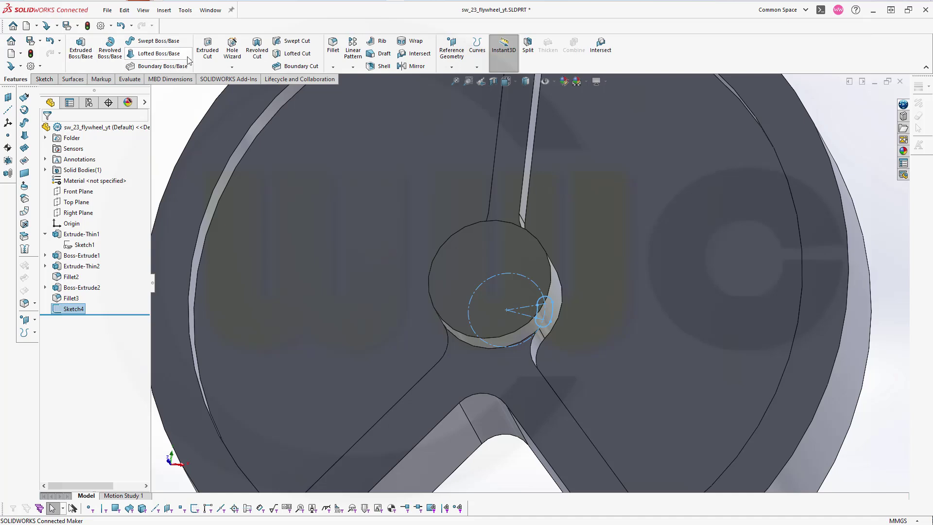
{"action": "left_click", "coordinate": [206, 45]}
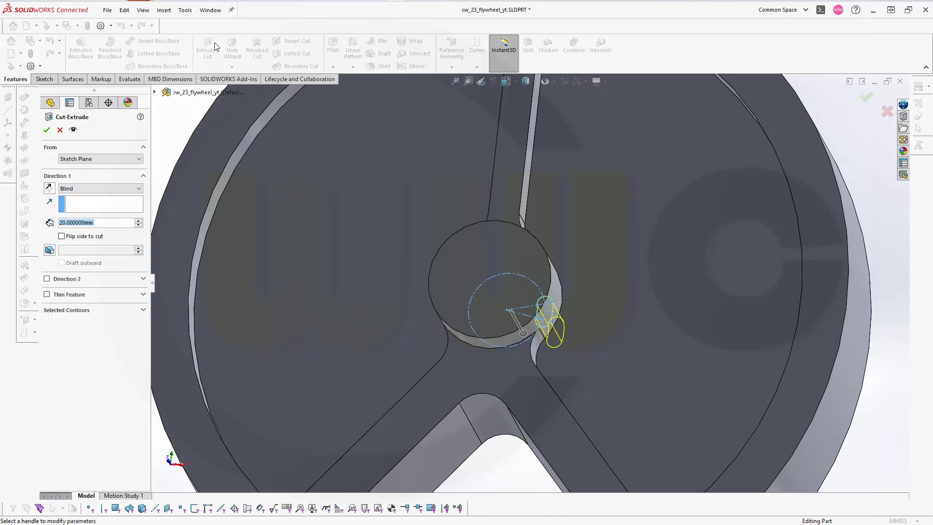
{"action": "left_click", "coordinate": [134, 188]}
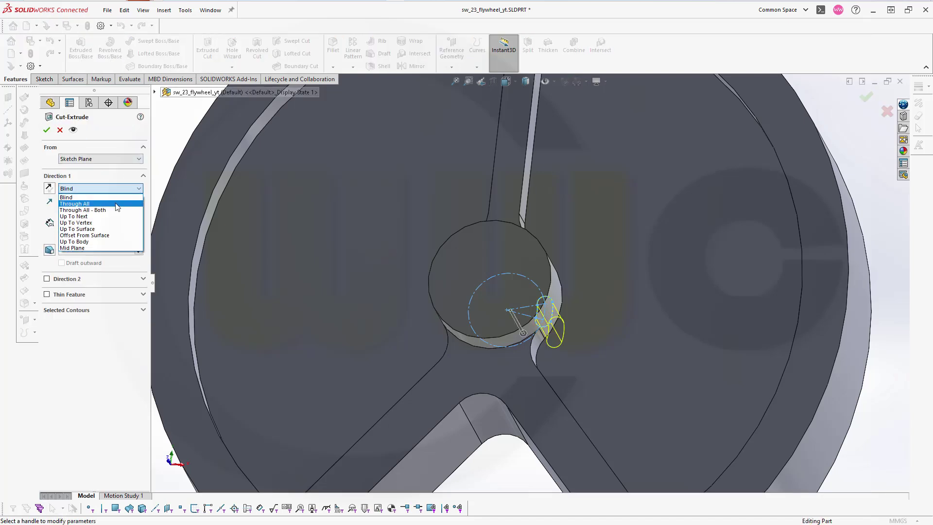
{"action": "left_click", "coordinate": [92, 249]}
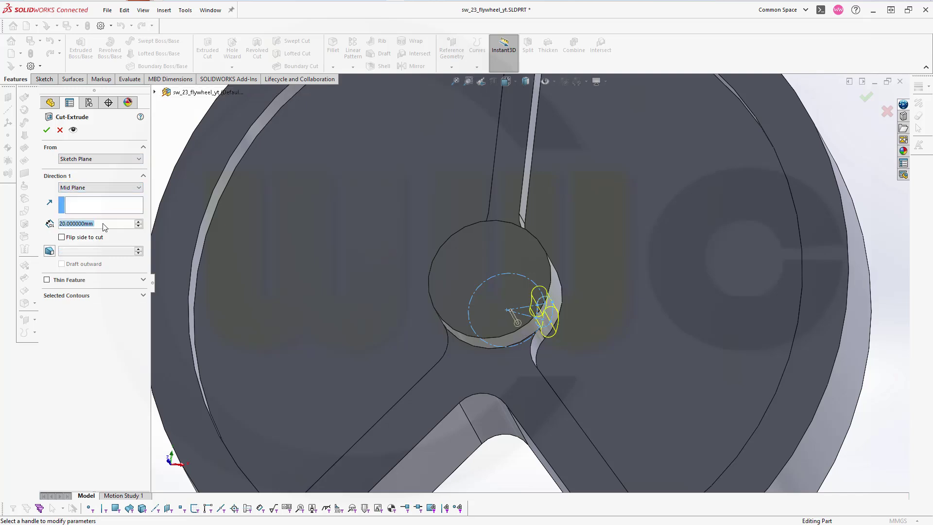
{"action": "type", "text": "6"}
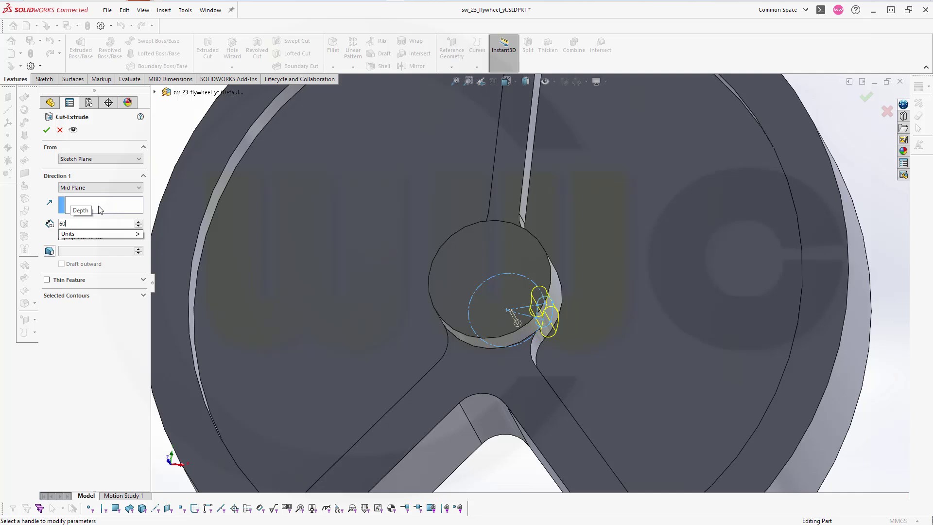
{"action": "type", "text": "0"}
{"action": "left_click", "coordinate": [100, 209]}
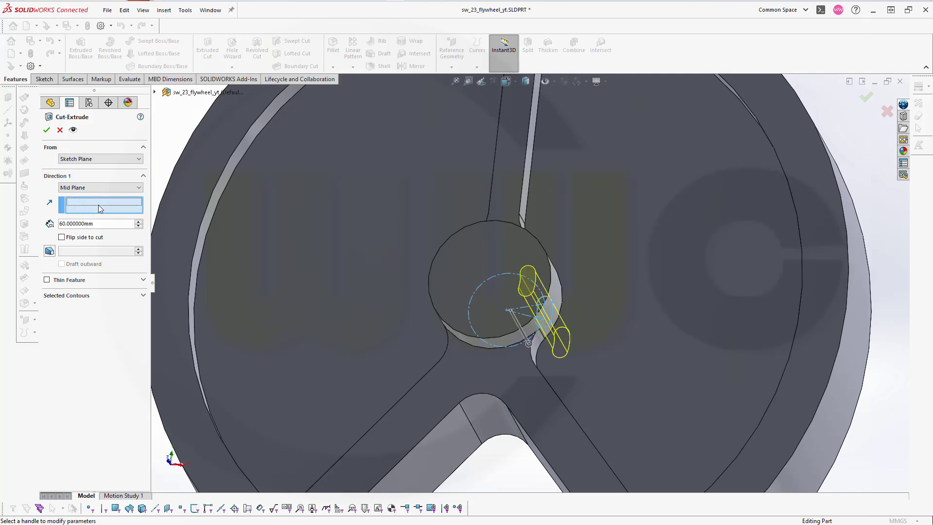
{"action": "middle_click_drag", "start_coordinate": [155, 207], "coordinate": [232, 139]}
Apply Cut-Extrude1, then select it and start a Circular Pattern of it.
{"action": "left_click", "coordinate": [46, 130]}
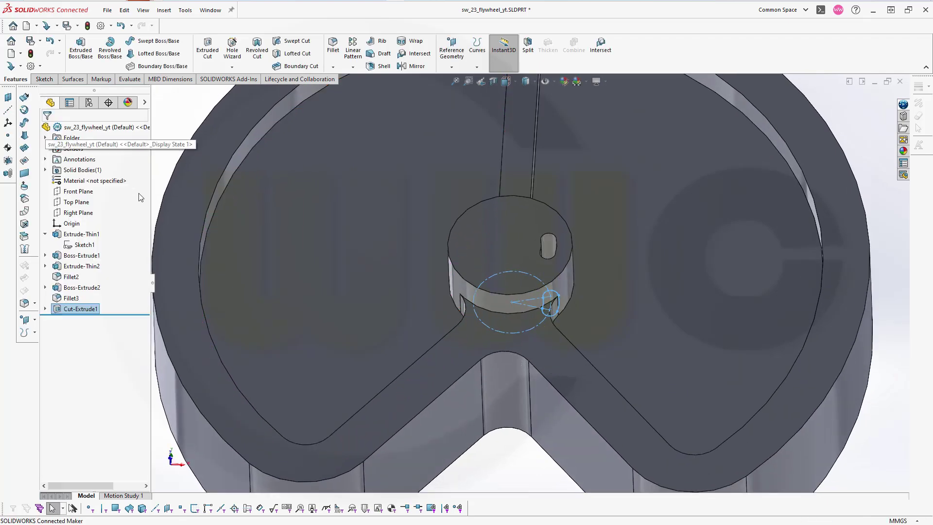
{"action": "middle_click_drag", "start_coordinate": [171, 198], "coordinate": [246, 263]}
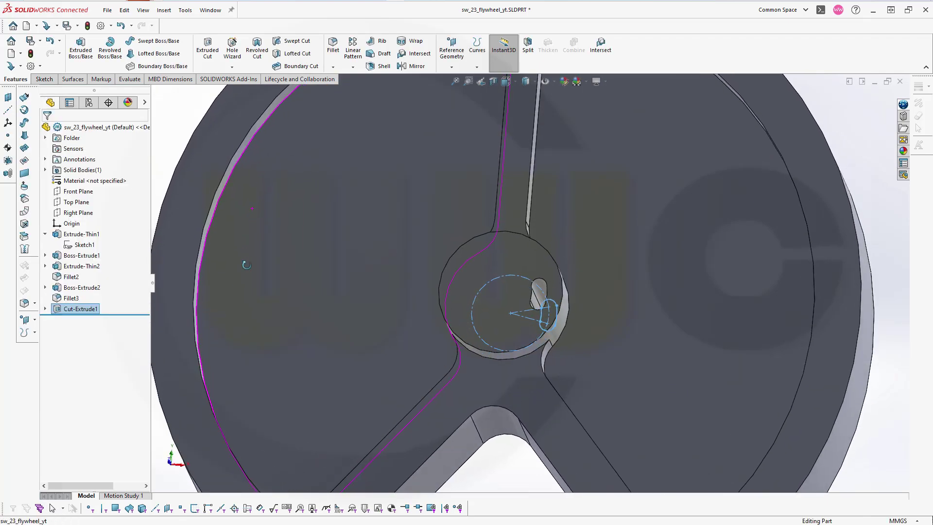
{"action": "left_click", "coordinate": [76, 310]}
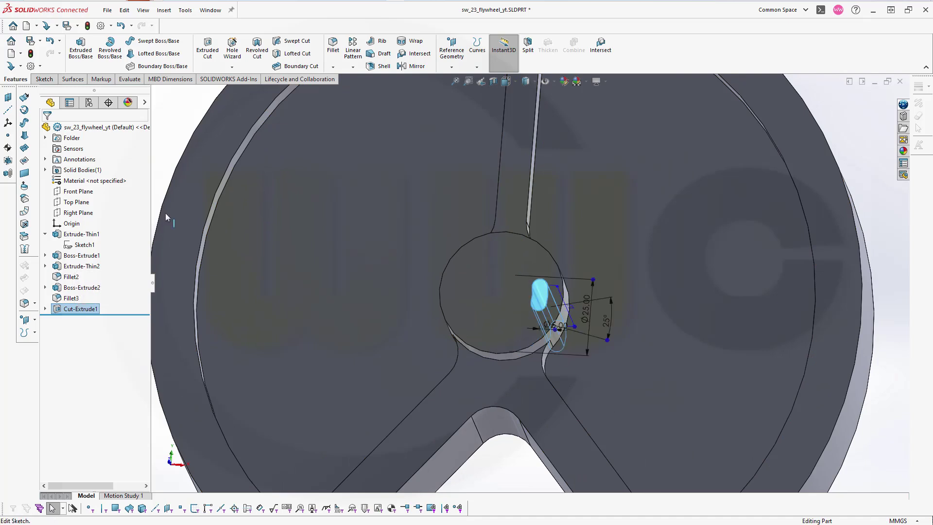
{"action": "left_click", "coordinate": [353, 67]}
{"action": "left_click", "coordinate": [365, 91]}
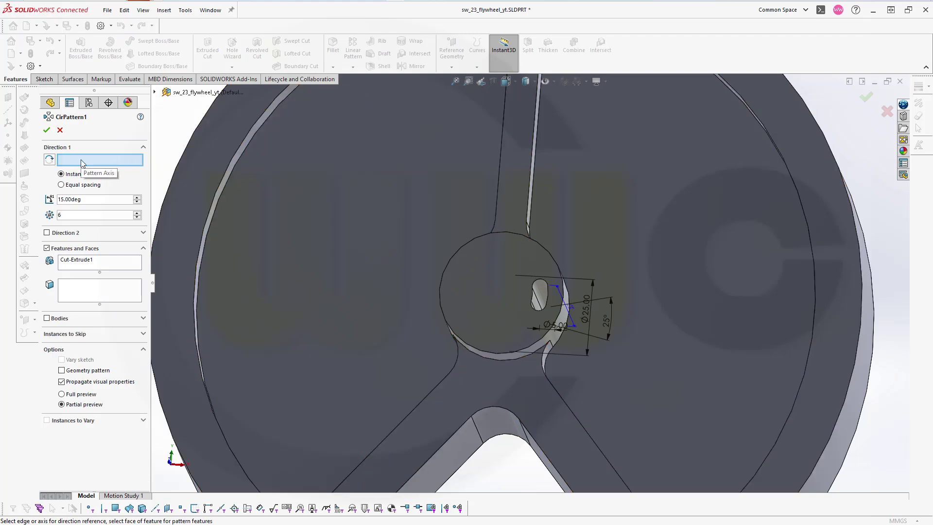
Use the hub's cylindrical face as the pattern axis, with equal spacing of 6 instances over 360°.
{"action": "middle_click_drag", "start_coordinate": [304, 195], "coordinate": [362, 277]}
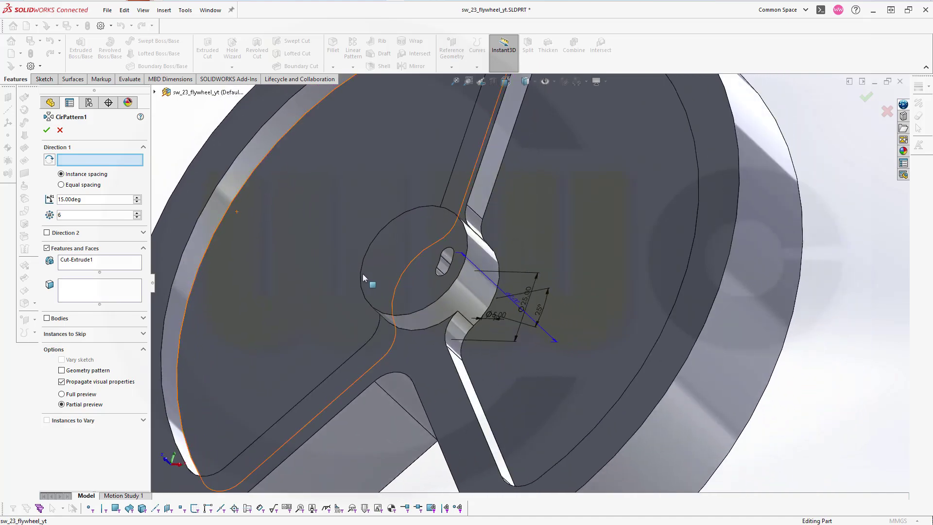
{"action": "left_click", "coordinate": [473, 292]}
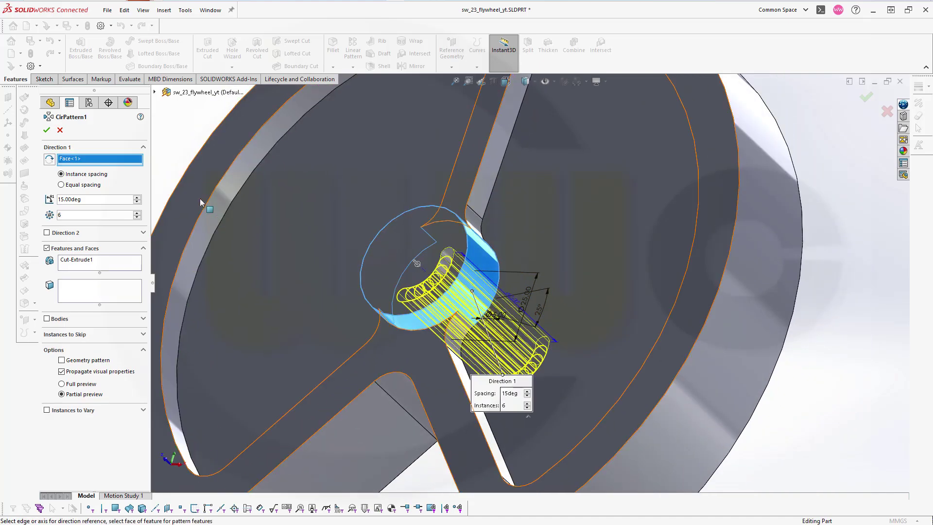
{"action": "left_click", "coordinate": [62, 185]}
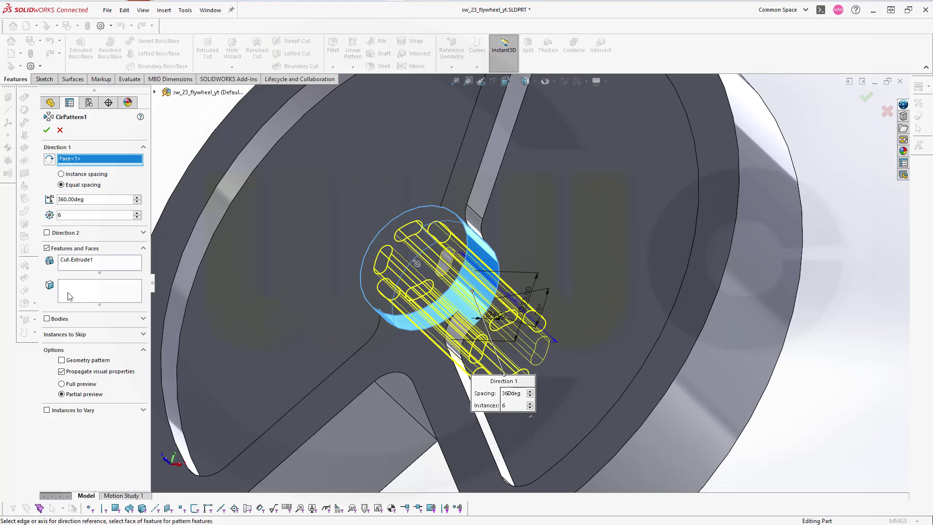
Confirm CirPattern1 with six evenly spaced hub slots and zoom to fit the whole flywheel.
{"action": "left_click", "coordinate": [47, 130]}
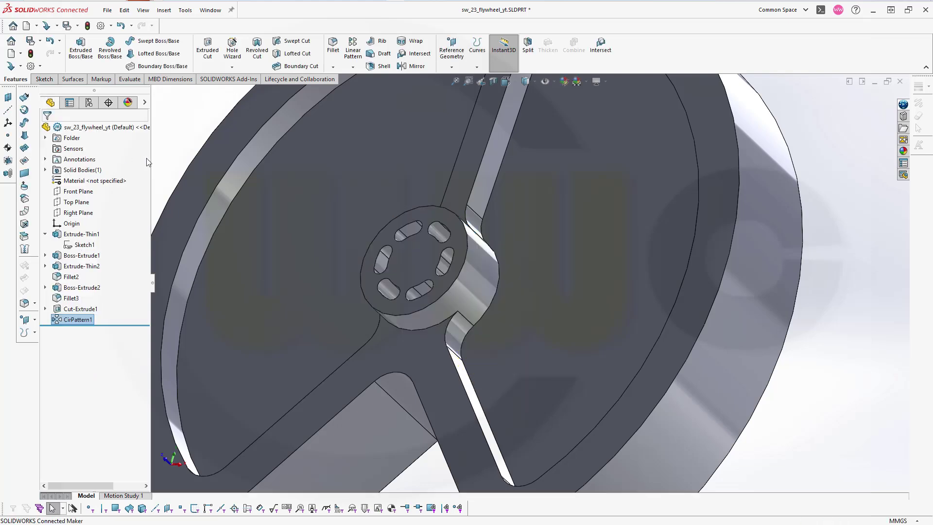
{"action": "middle_click_drag", "start_coordinate": [311, 194], "coordinate": [404, 243]}
{"action": "key", "text": "f"}
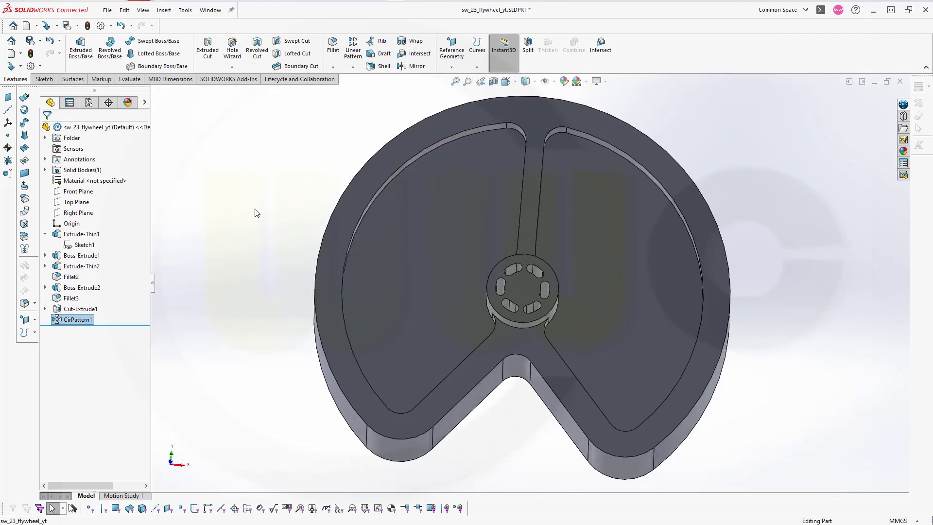
{"action": "left_click", "coordinate": [232, 233]}
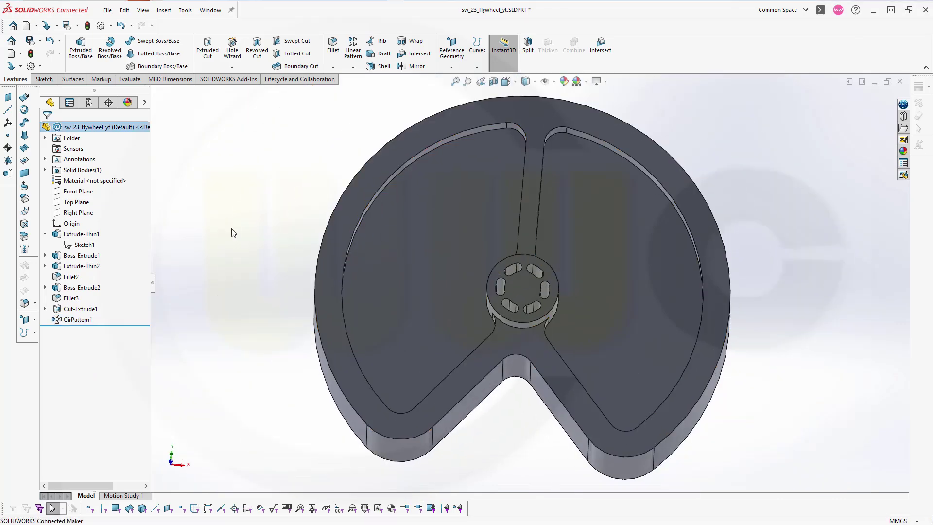
Show the slot sketch under Cut-Extrude1 and start a new sketch on the Front Plane.
{"action": "left_click", "coordinate": [46, 309]}
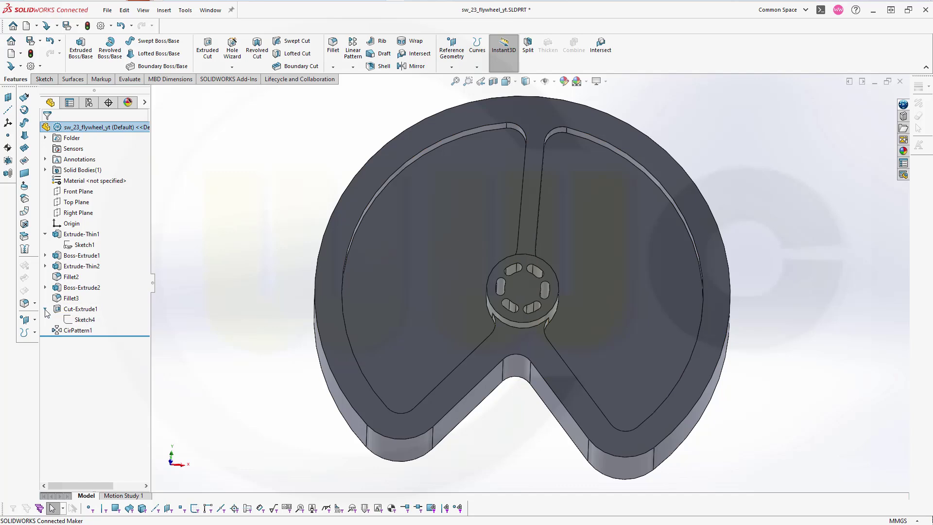
{"action": "left_click", "coordinate": [80, 320]}
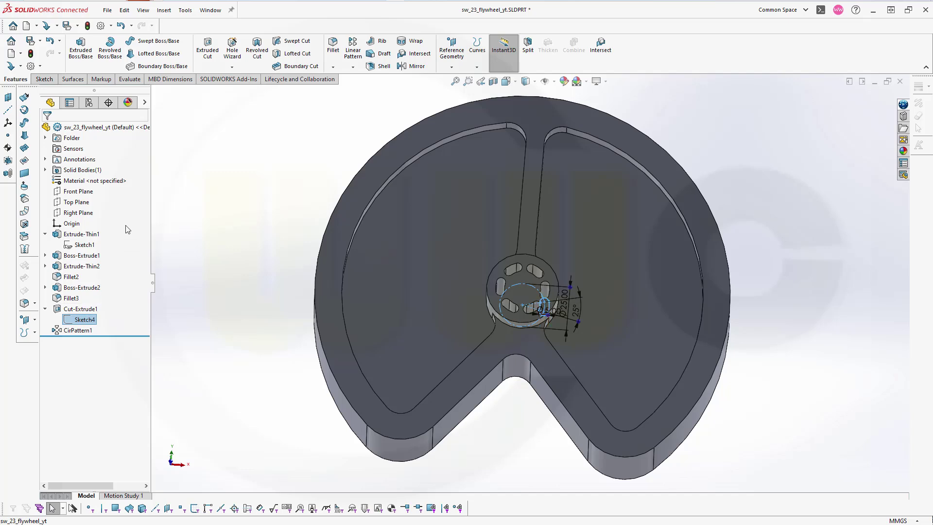
{"action": "left_click", "coordinate": [87, 192]}
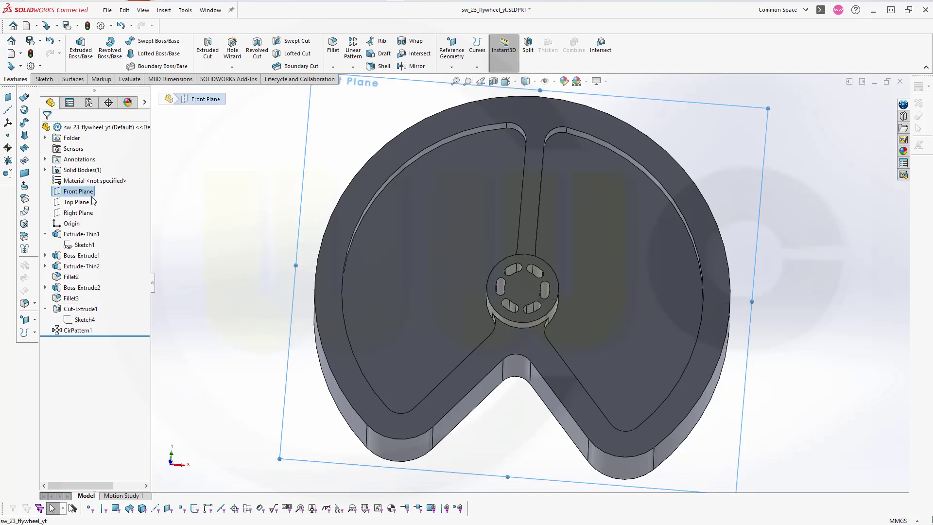
{"action": "key", "text": "s"}
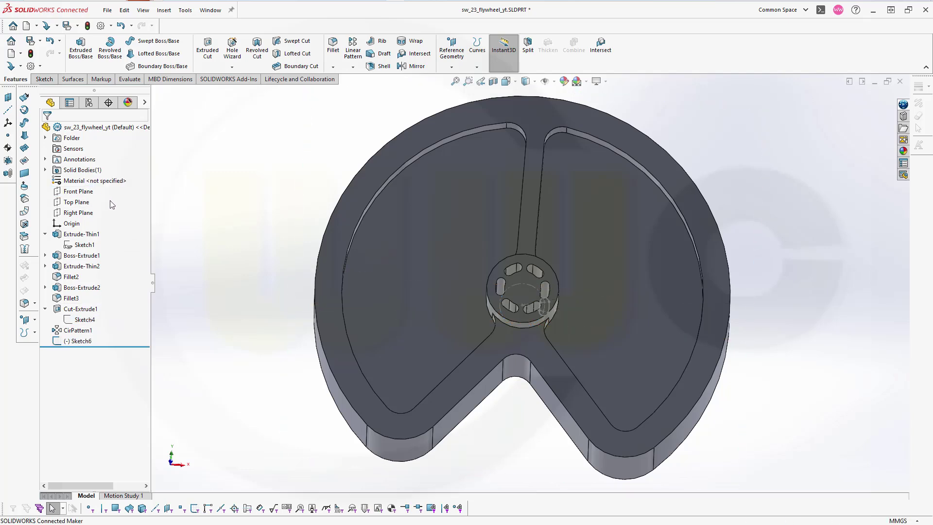
Hide the patterned flywheel body to expose the sketch.
{"action": "left_click", "coordinate": [46, 171]}
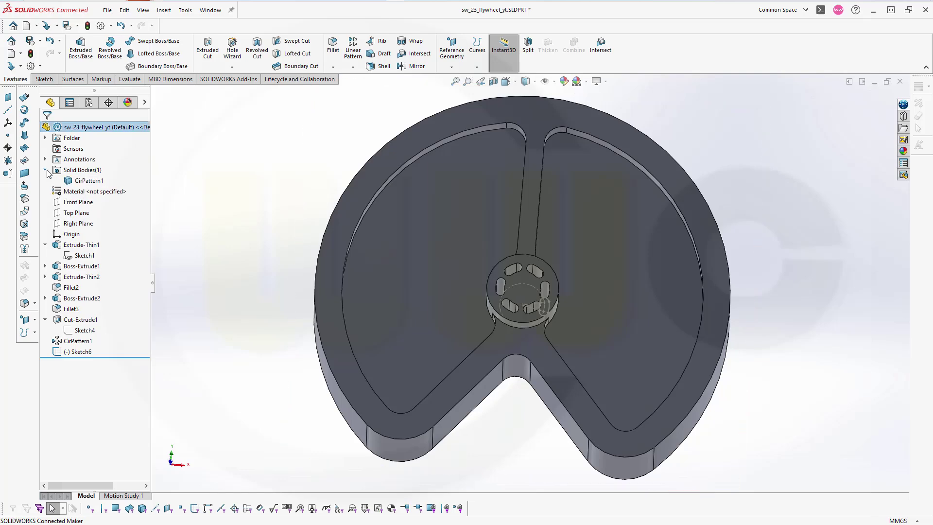
{"action": "left_click", "coordinate": [87, 183]}
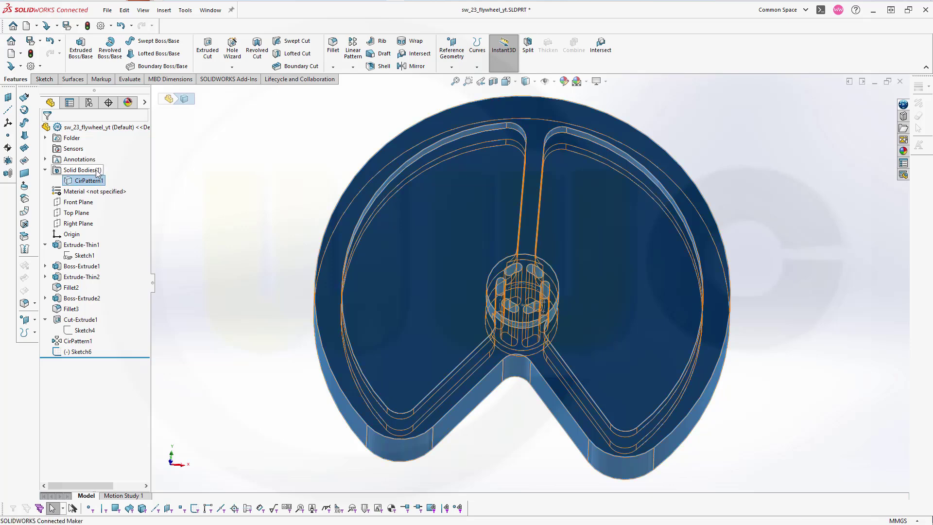
{"action": "left_click", "coordinate": [93, 156]}
{"action": "left_click", "coordinate": [373, 246]}
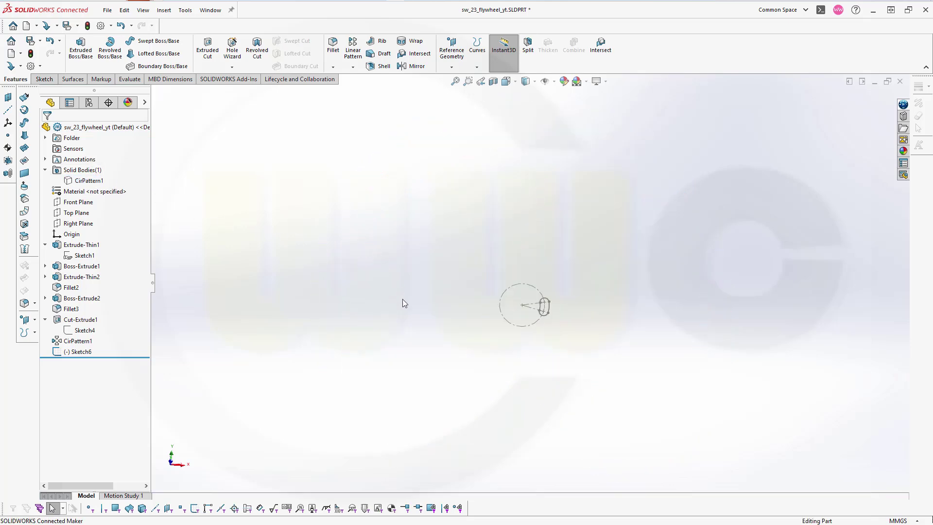
{"action": "middle_click_drag", "start_coordinate": [405, 304], "coordinate": [411, 339]}
{"action": "scroll", "coordinate": [517, 262], "scroll_direction": "down", "scroll_amount": 6}
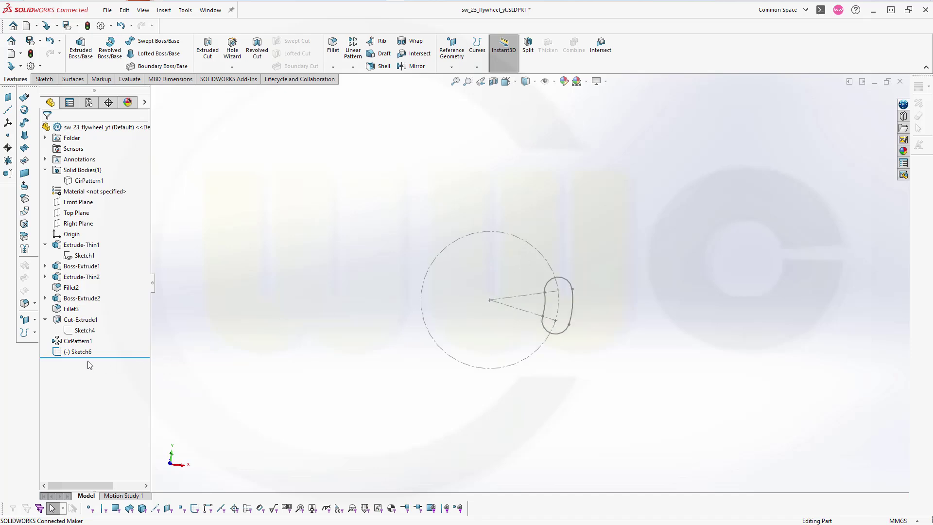
Edit Sketch6 and make the slot arc's centre point coincident with the origin.
{"action": "left_click", "coordinate": [76, 355]}
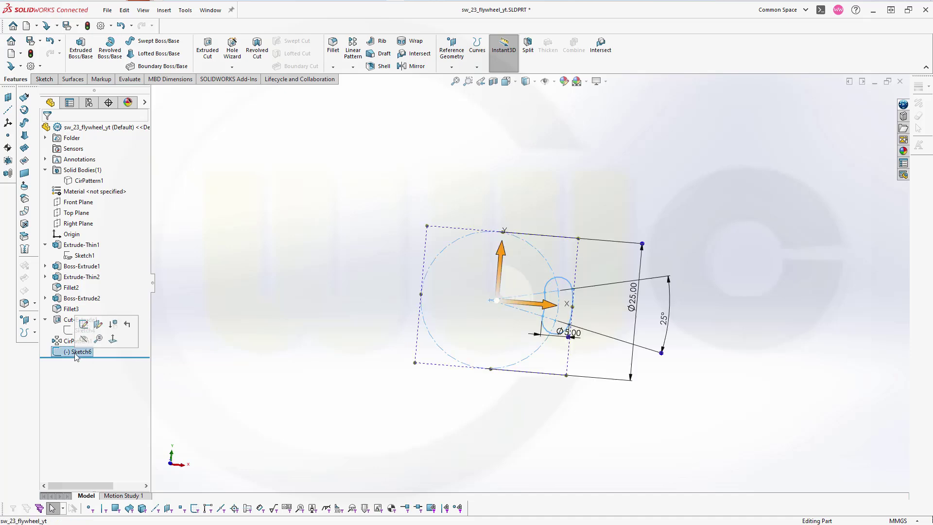
{"action": "left_click", "coordinate": [84, 325]}
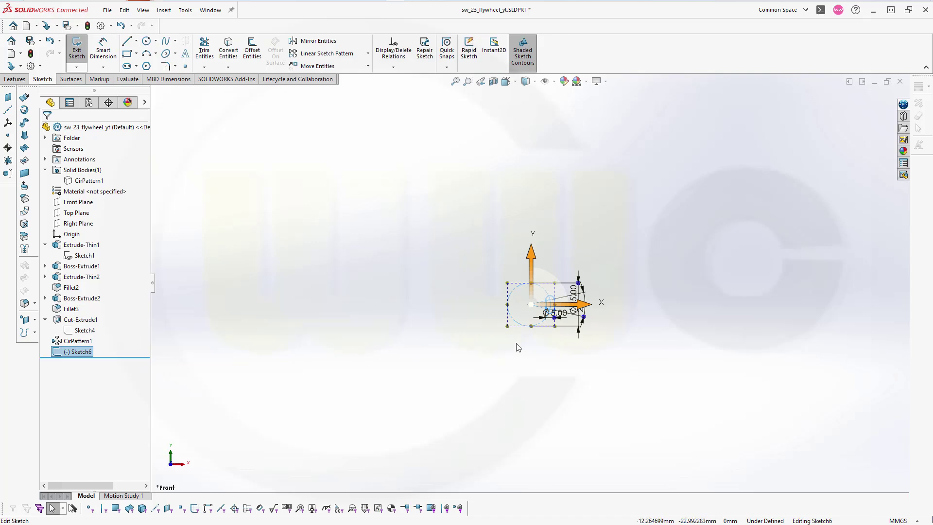
{"action": "scroll", "coordinate": [559, 301], "scroll_direction": "down", "scroll_amount": 8}
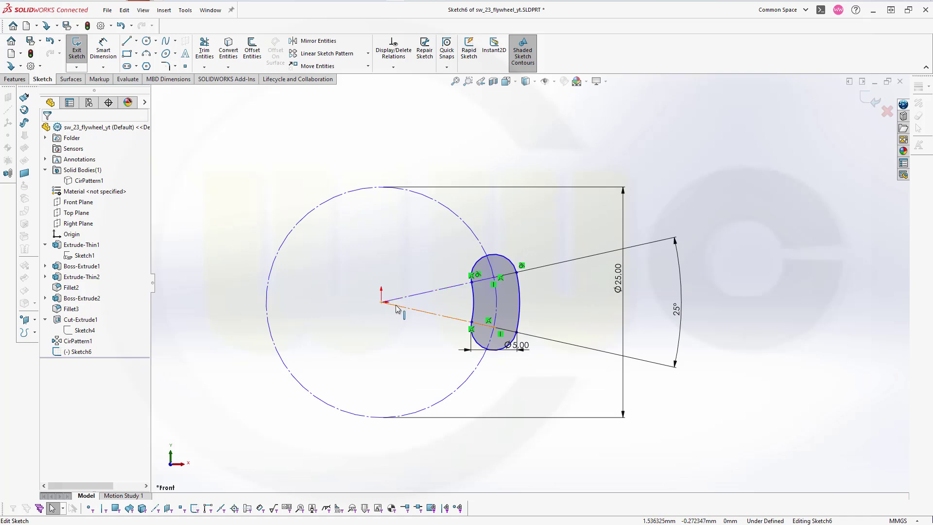
{"action": "left_click_drag", "start_coordinate": [435, 313], "coordinate": [418, 291]}
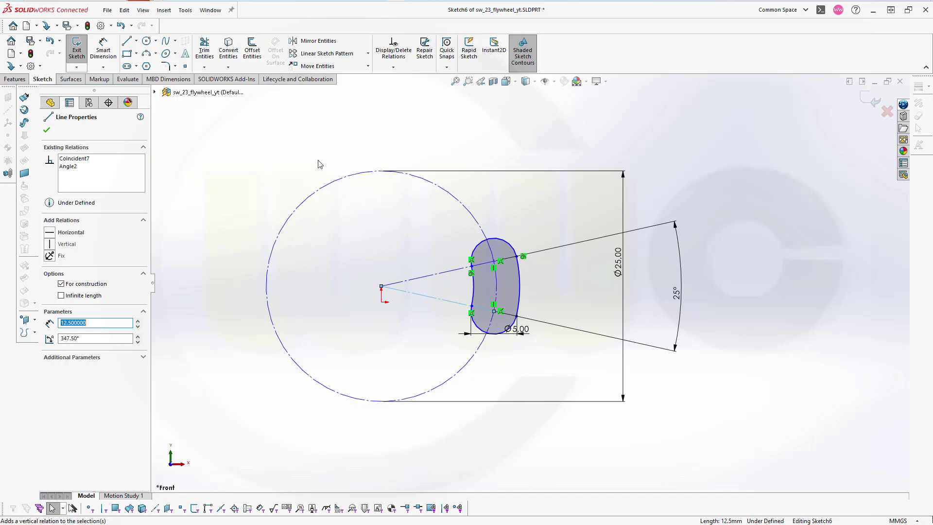
{"action": "left_click", "coordinate": [316, 160]}
{"action": "left_click", "coordinate": [382, 287]}
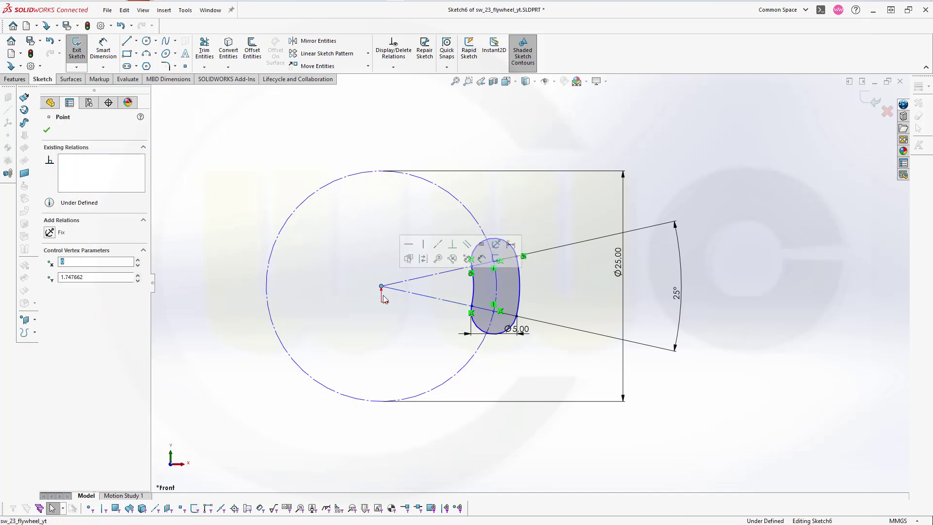
{"action": "left_click", "coordinate": [383, 302], "text": "ctrl"}
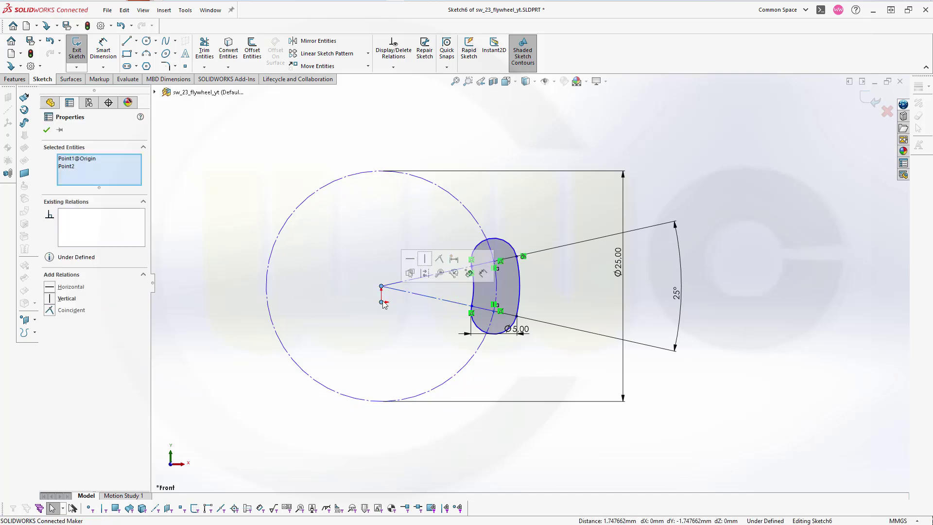
{"action": "left_click", "coordinate": [439, 259]}
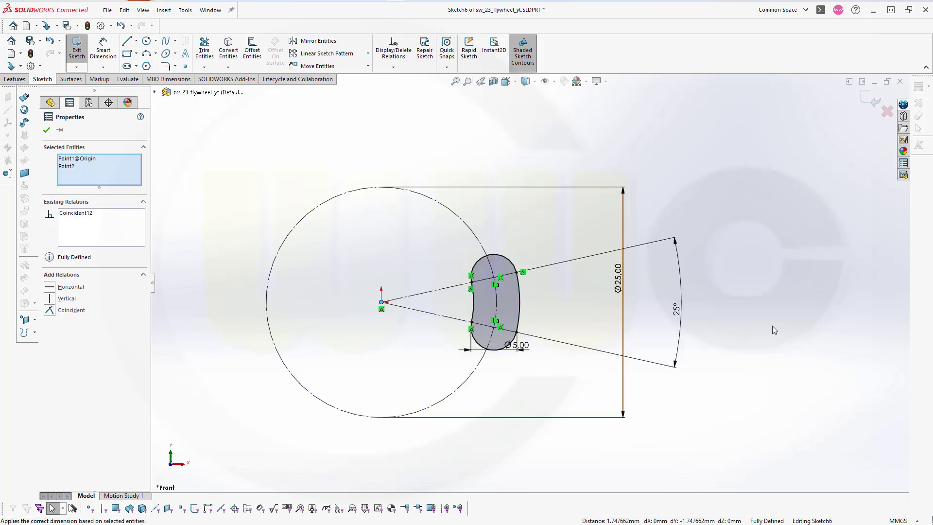
{"action": "double_click", "coordinate": [682, 316]}
Set the slot angle to 30° and the reference diameter to 140 mm.
{"action": "type", "text": "30"}
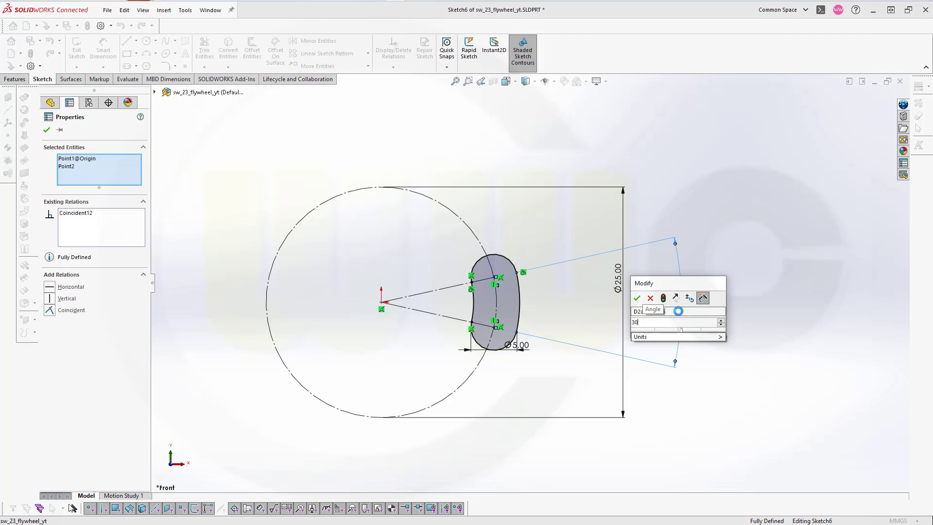
{"action": "key", "text": "Return"}
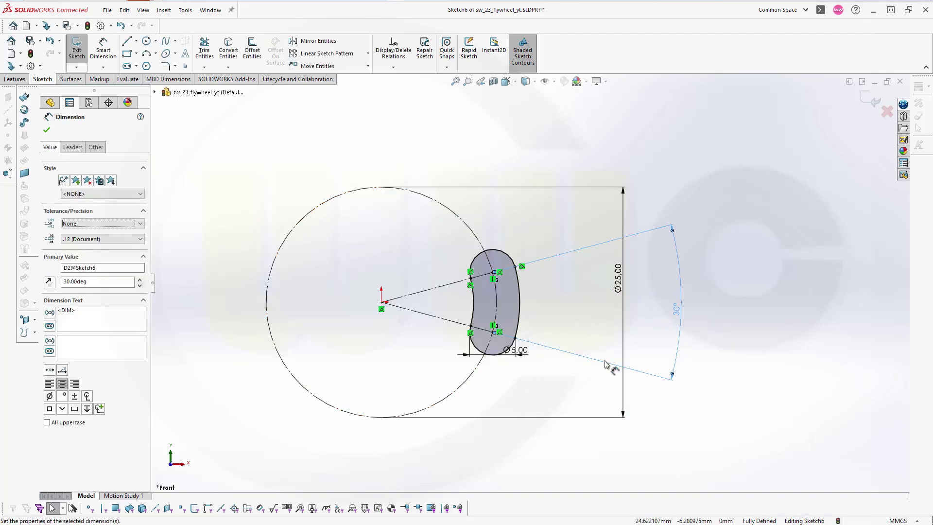
{"action": "double_click", "coordinate": [618, 287]}
{"action": "type", "text": "140"}
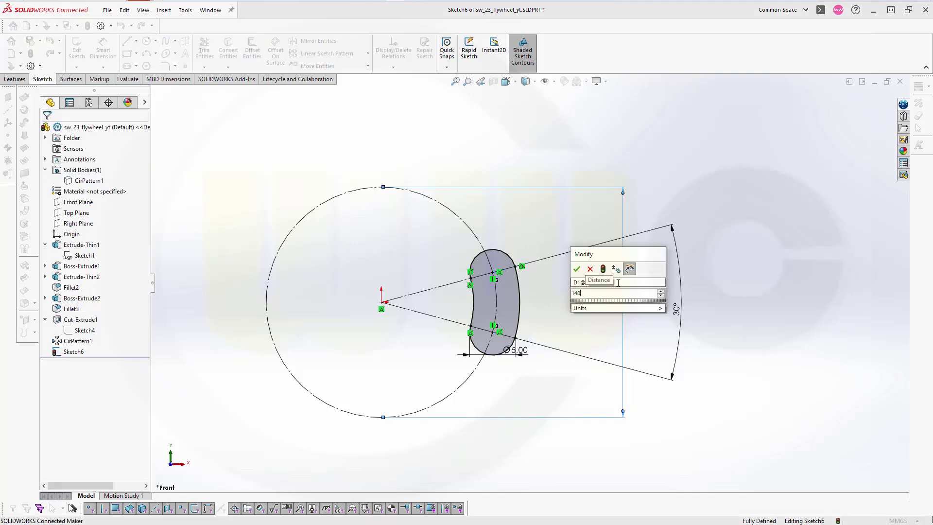
{"action": "key", "text": "Return"}
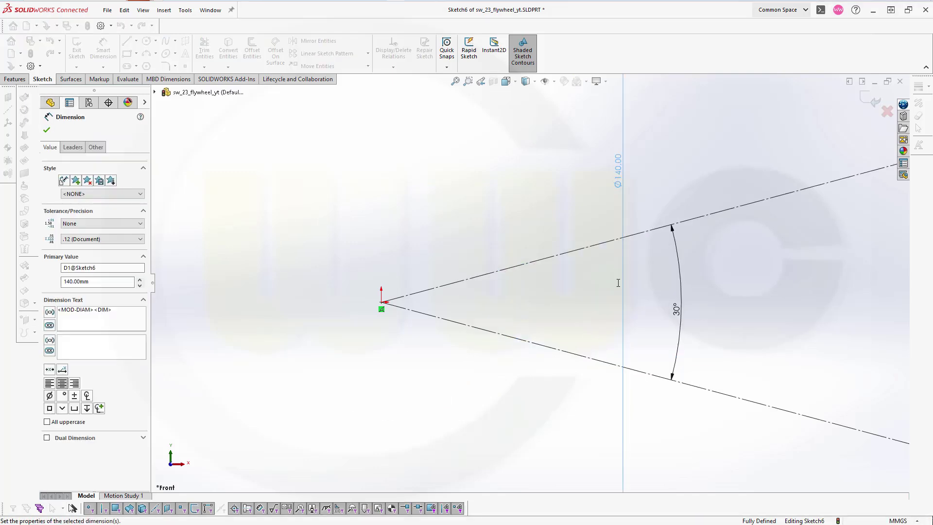
Change the slot width dimension from 5 mm to 20 mm.
{"action": "scroll", "coordinate": [707, 277], "scroll_direction": "up", "scroll_amount": 3}
{"action": "scroll", "coordinate": [772, 255], "scroll_direction": "down", "scroll_amount": 3}
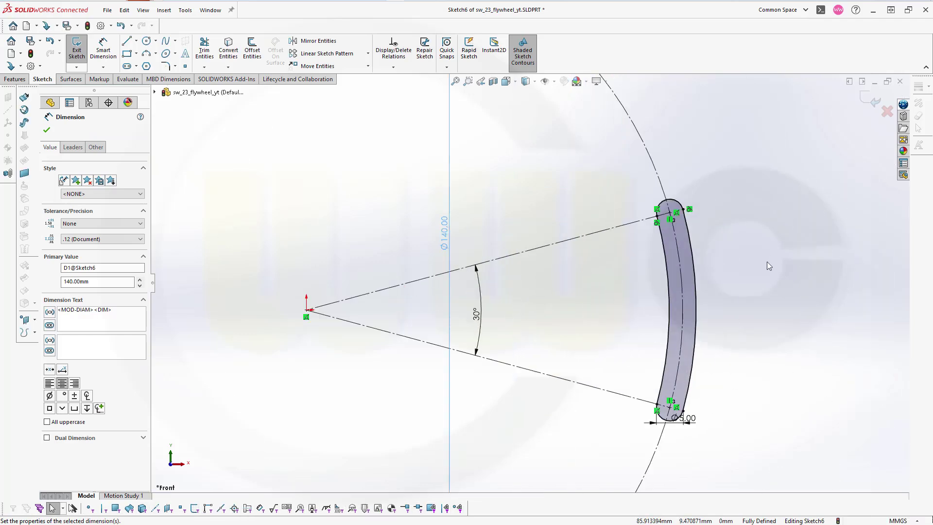
{"action": "scroll", "coordinate": [665, 396], "scroll_direction": "down", "scroll_amount": 2}
{"action": "scroll", "coordinate": [673, 406], "scroll_direction": "down", "scroll_amount": 2}
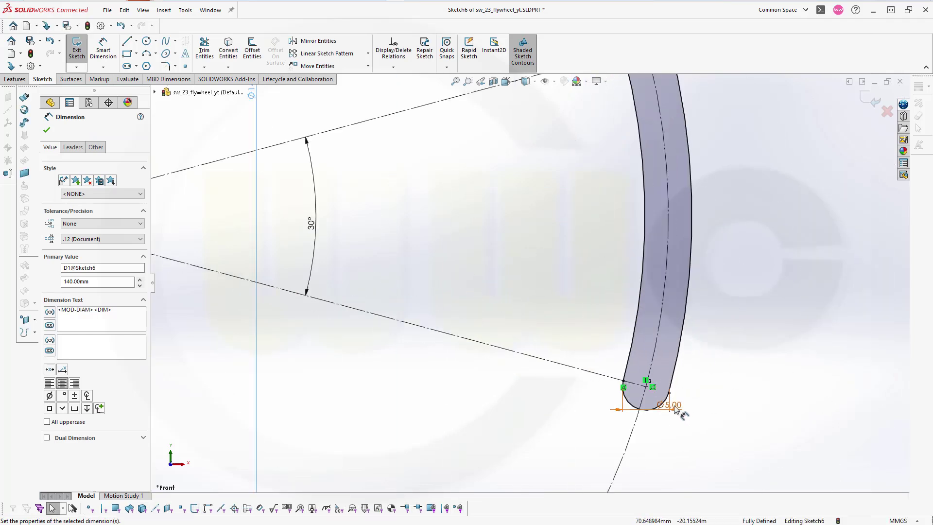
{"action": "key", "text": "Escape"}
{"action": "double_click", "coordinate": [675, 408]}
{"action": "type", "text": "20"}
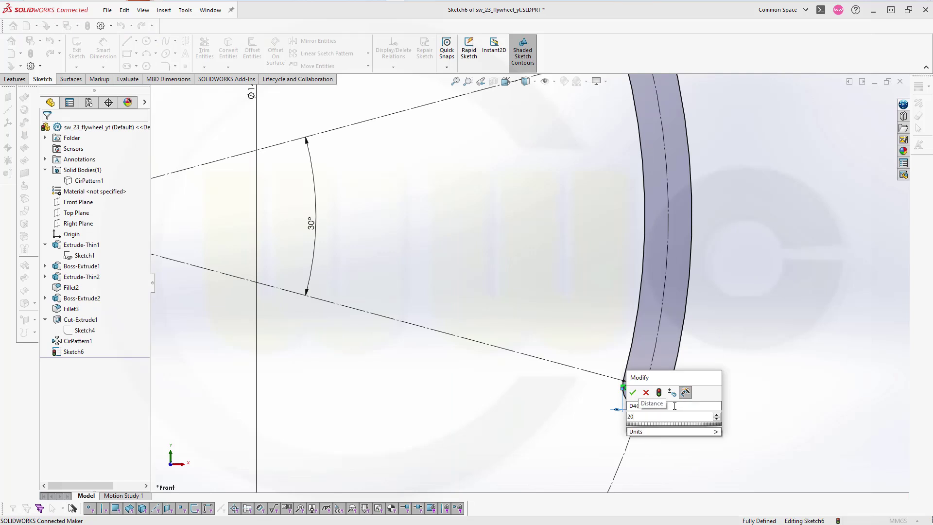
{"action": "key", "text": "Return"}
{"action": "scroll", "coordinate": [677, 382], "scroll_direction": "up", "scroll_amount": 3}
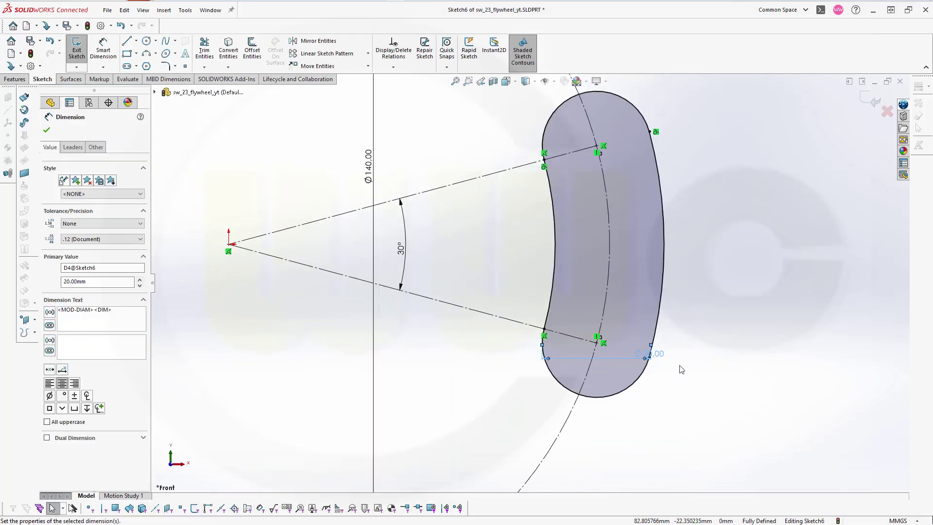
{"action": "left_click", "coordinate": [704, 287]}
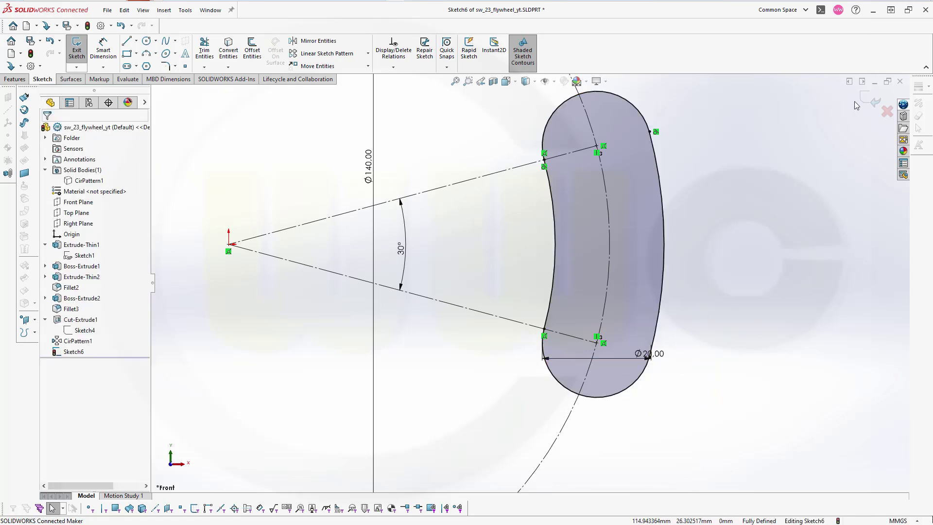
Draw a circle inside the slot wedge and dimension it to Ø20 mm.
{"action": "left_click", "coordinate": [146, 42]}
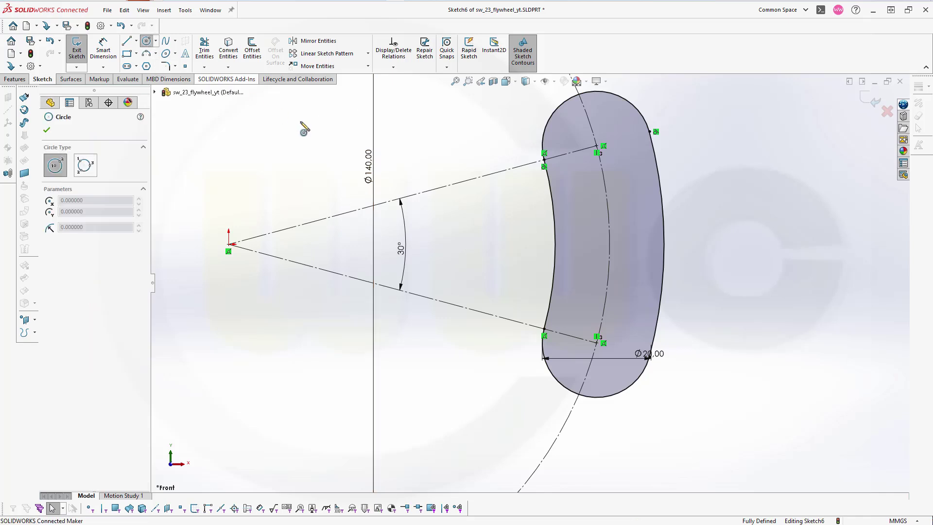
{"action": "left_click", "coordinate": [465, 244]}
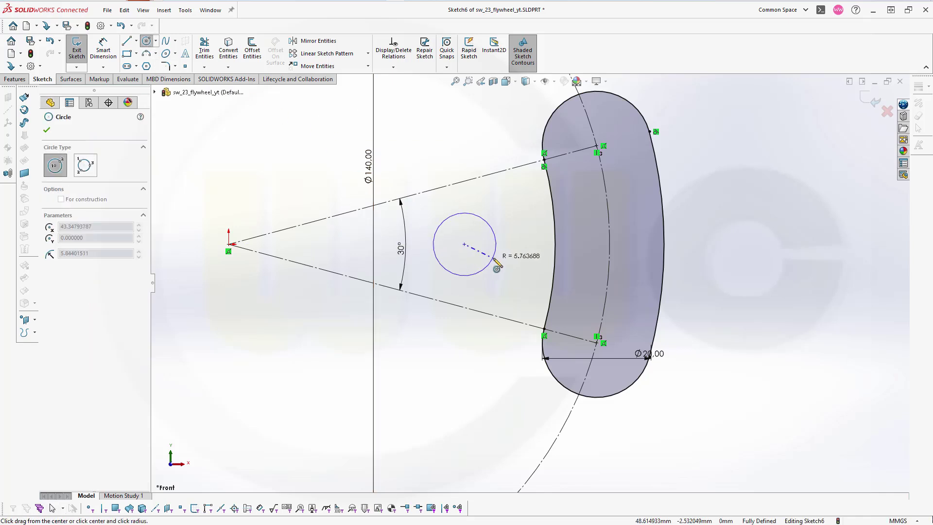
{"action": "left_click", "coordinate": [494, 260]}
{"action": "key", "text": "Escape"}
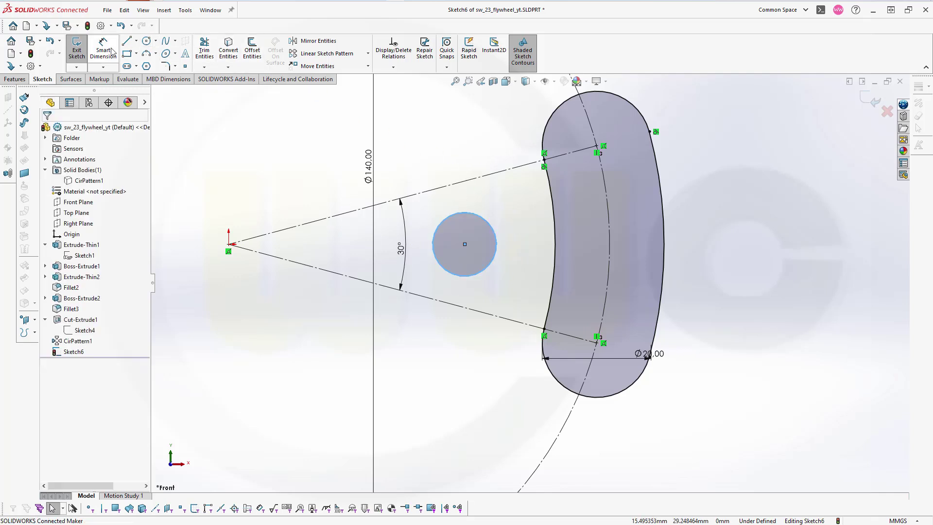
{"action": "left_click", "coordinate": [103, 48]}
{"action": "left_click", "coordinate": [489, 220]}
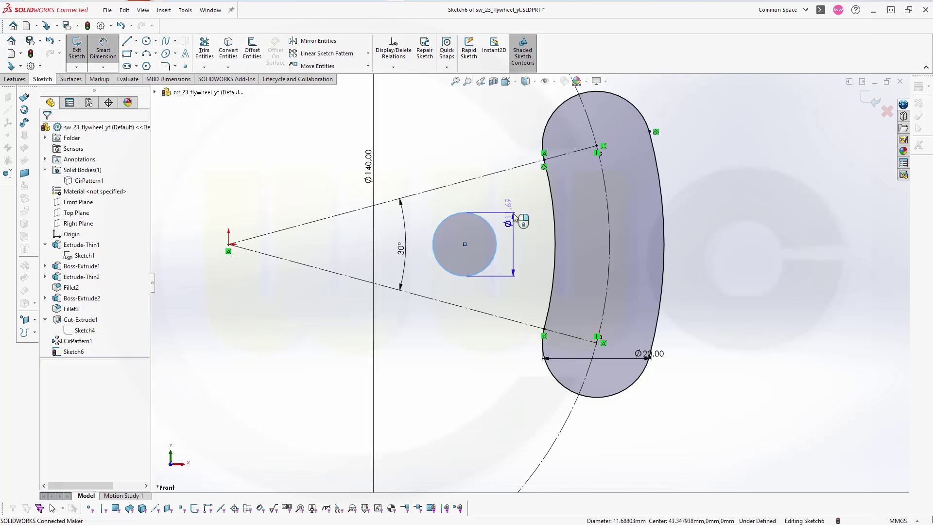
{"action": "left_click", "coordinate": [514, 217]}
{"action": "type", "text": "20"}
{"action": "key", "text": "Return"}
{"action": "key", "text": "Escape"}
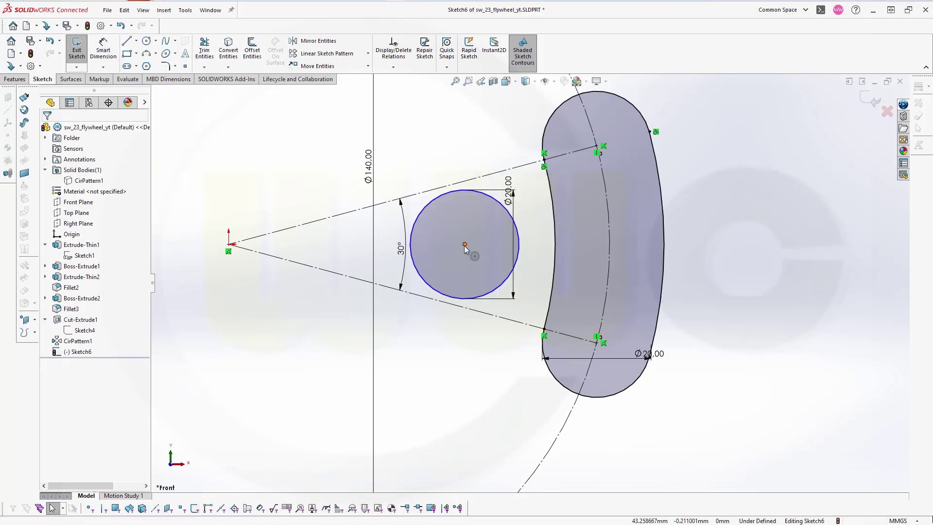
Make the circle centre horizontal with the origin and the circle tangent to the slot's inner arc.
{"action": "left_click", "coordinate": [465, 245]}
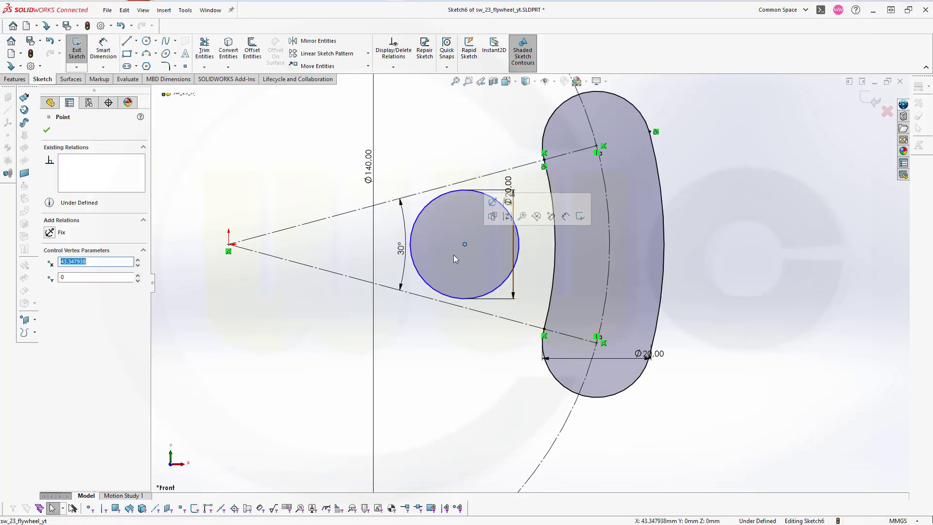
{"action": "left_click", "coordinate": [229, 244], "text": "ctrl"}
{"action": "left_click", "coordinate": [68, 287]}
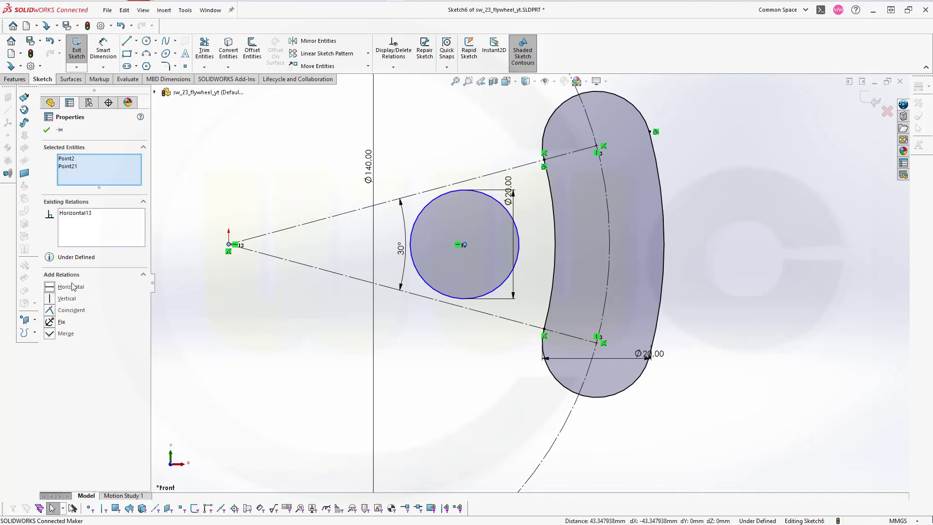
{"action": "left_click", "coordinate": [425, 129]}
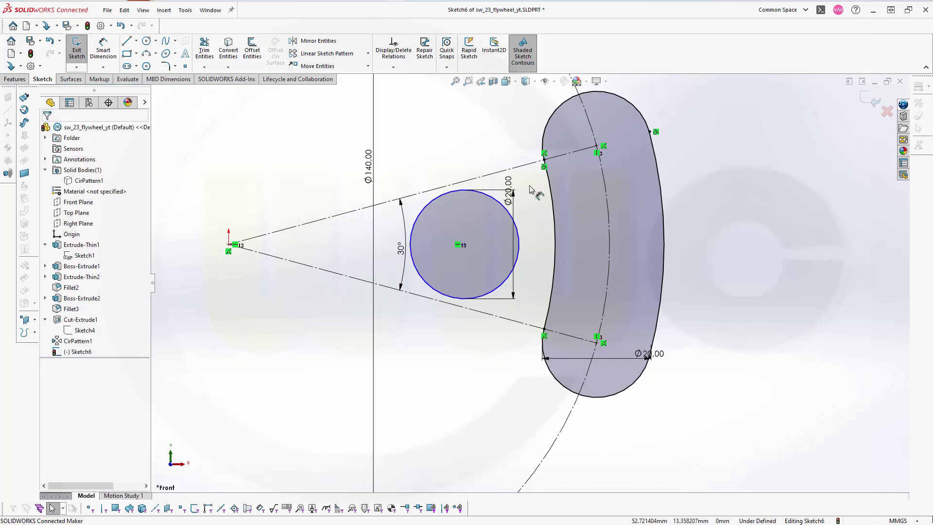
{"action": "left_click", "coordinate": [520, 247]}
{"action": "left_click", "coordinate": [554, 245], "text": "ctrl"}
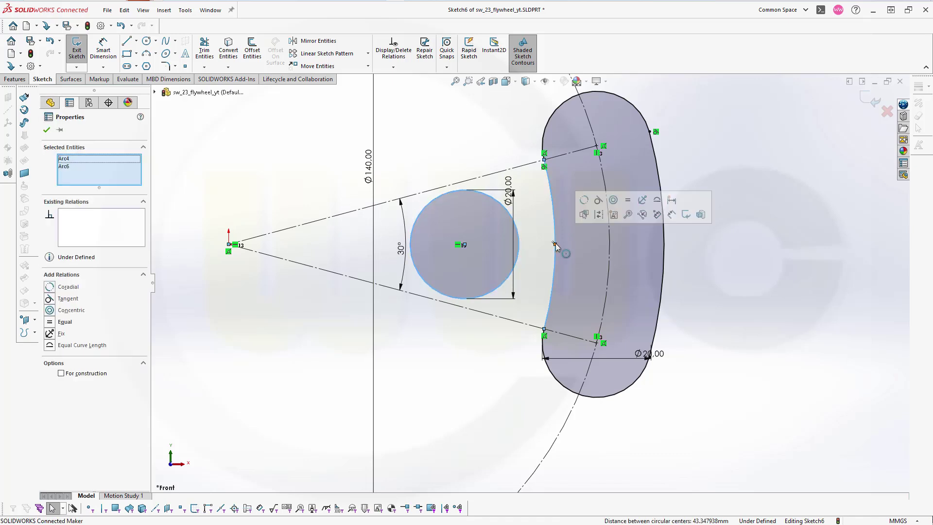
{"action": "left_click", "coordinate": [598, 200]}
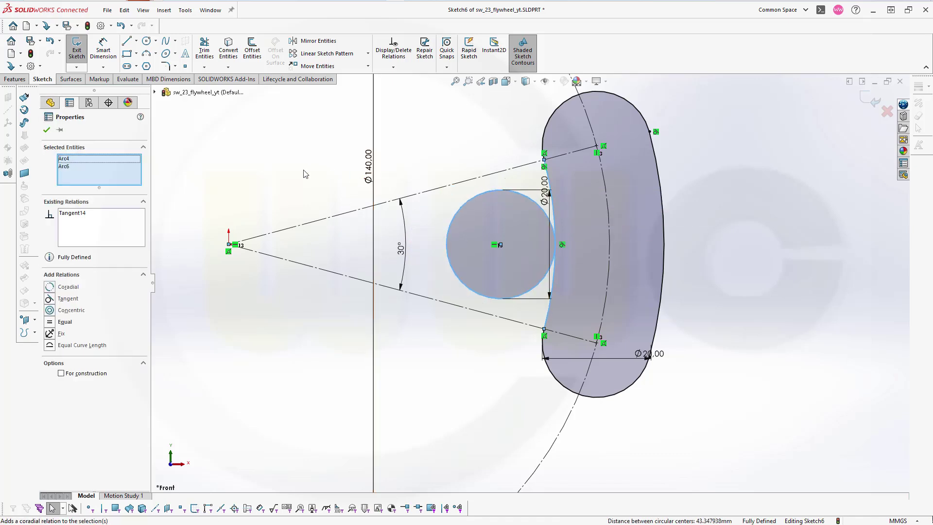
{"action": "left_click", "coordinate": [49, 130]}
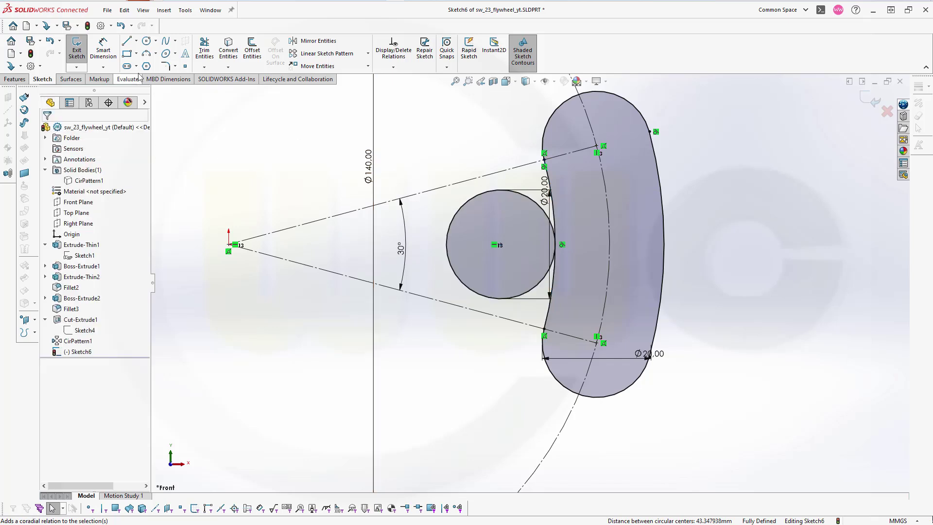
Draw two small circles, one above and one below the Ø20 circle.
{"action": "left_click", "coordinate": [148, 42]}
{"action": "left_click", "coordinate": [458, 146]}
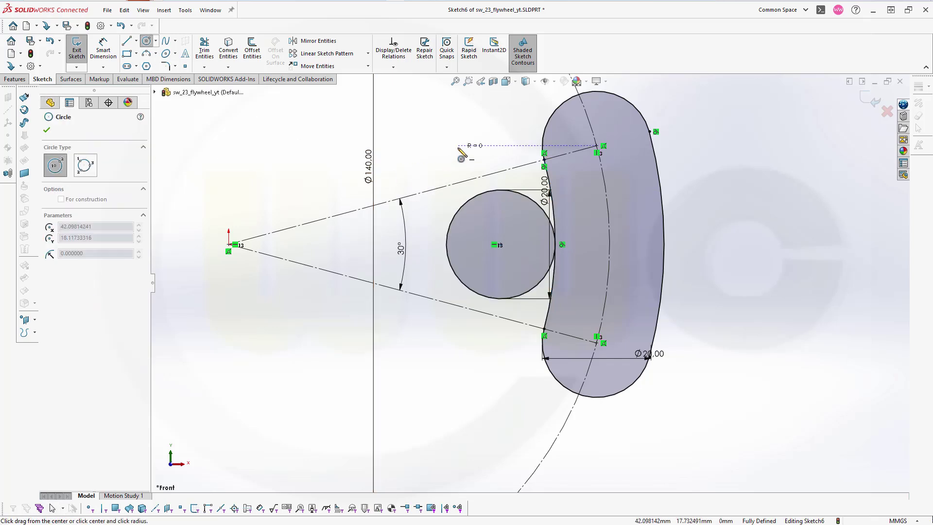
{"action": "left_click", "coordinate": [472, 161]}
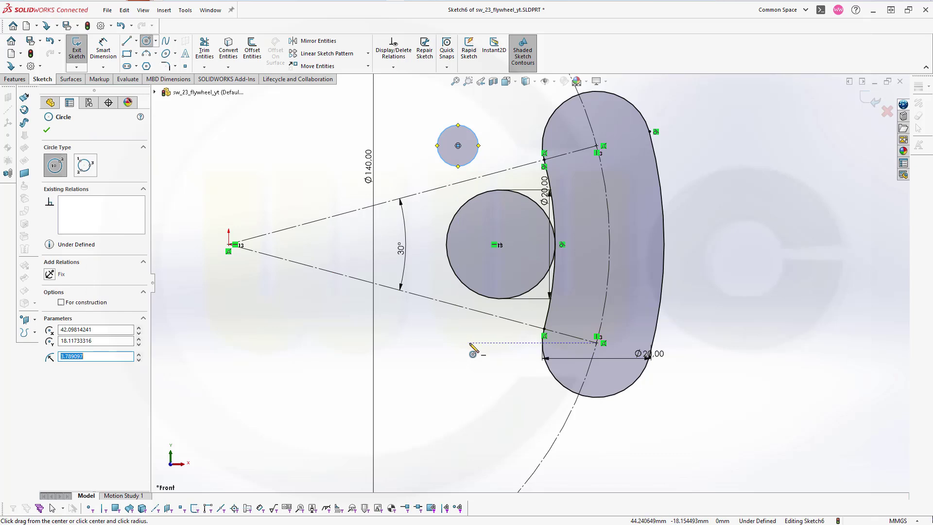
{"action": "left_click", "coordinate": [465, 343]}
{"action": "left_click", "coordinate": [481, 352]}
{"action": "key", "text": "Escape"}
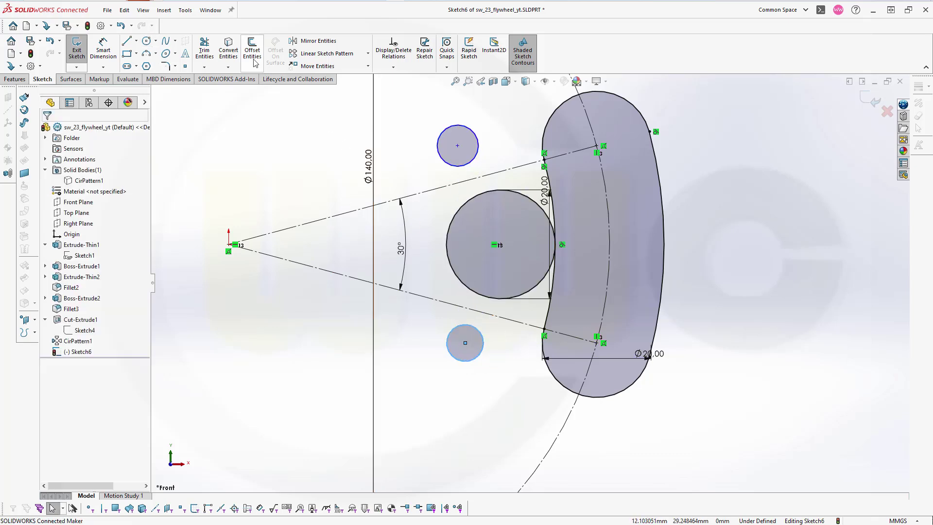
Dimension both small circles to Ø10 mm.
{"action": "left_click", "coordinate": [114, 51]}
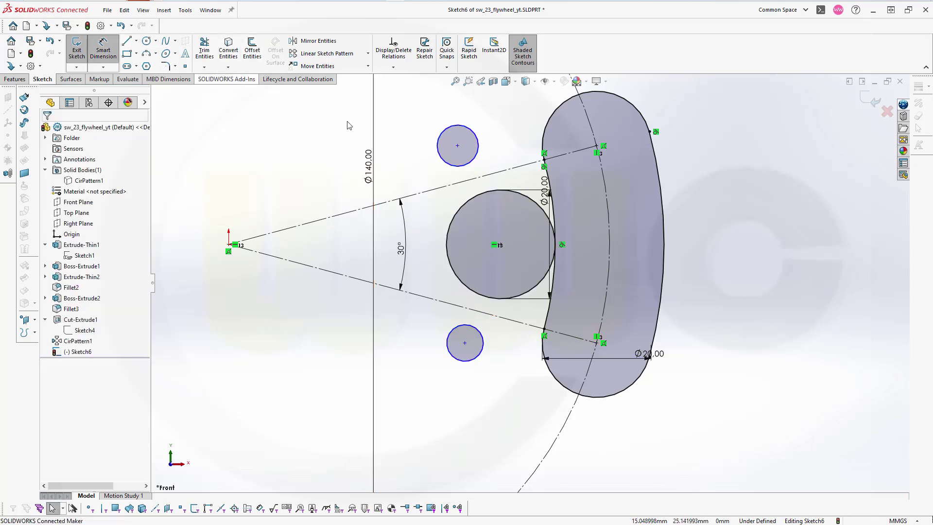
{"action": "left_click", "coordinate": [440, 156]}
{"action": "left_click", "coordinate": [421, 158]}
{"action": "type", "text": "1"}
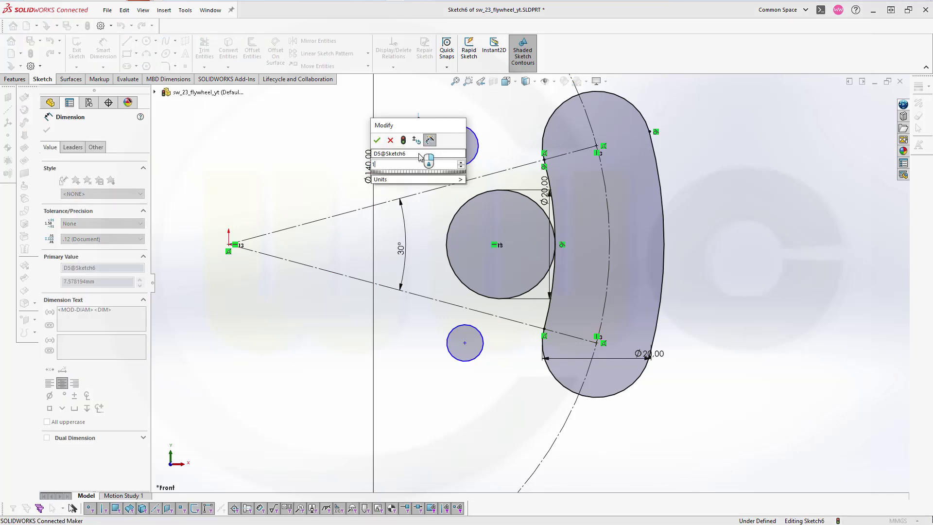
{"action": "type", "text": "0"}
{"action": "key", "text": "Return"}
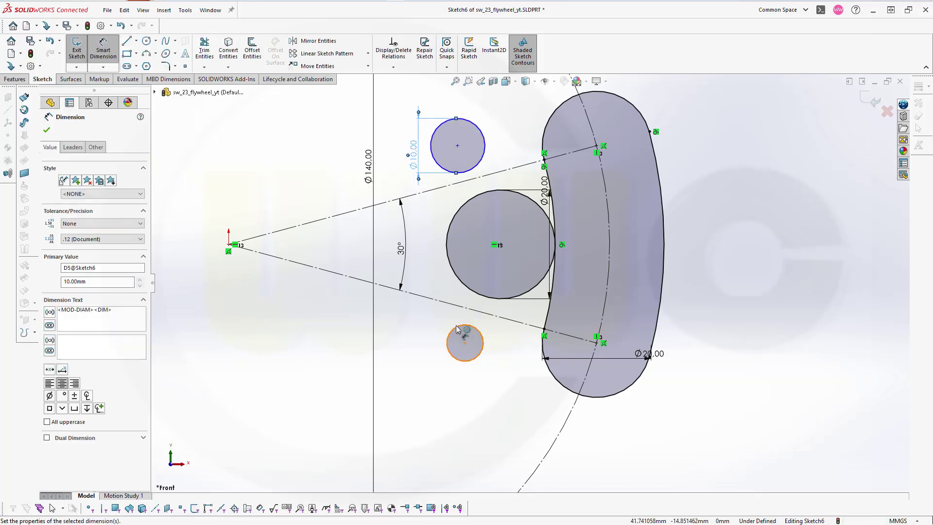
{"action": "left_click", "coordinate": [457, 330]}
{"action": "left_click", "coordinate": [437, 335]}
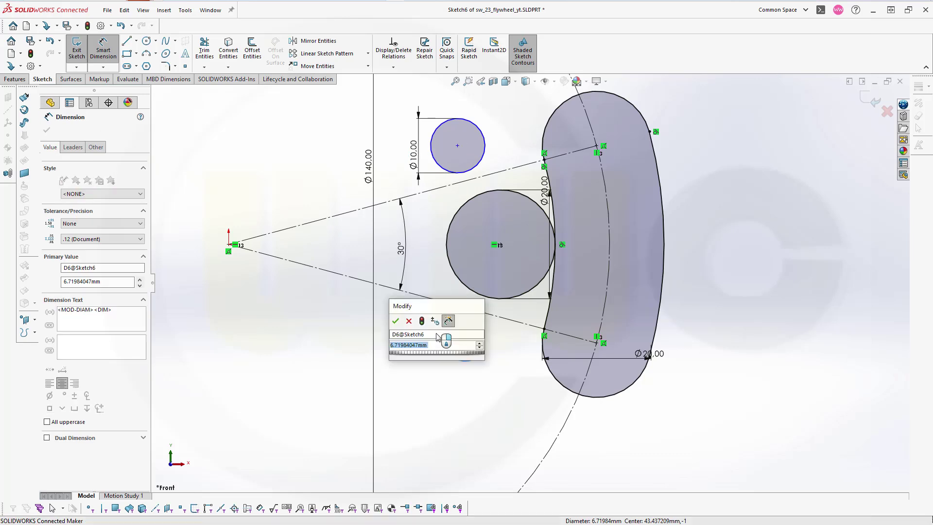
{"action": "type", "text": "10"}
{"action": "key", "text": "Return"}
{"action": "key", "text": "Escape"}
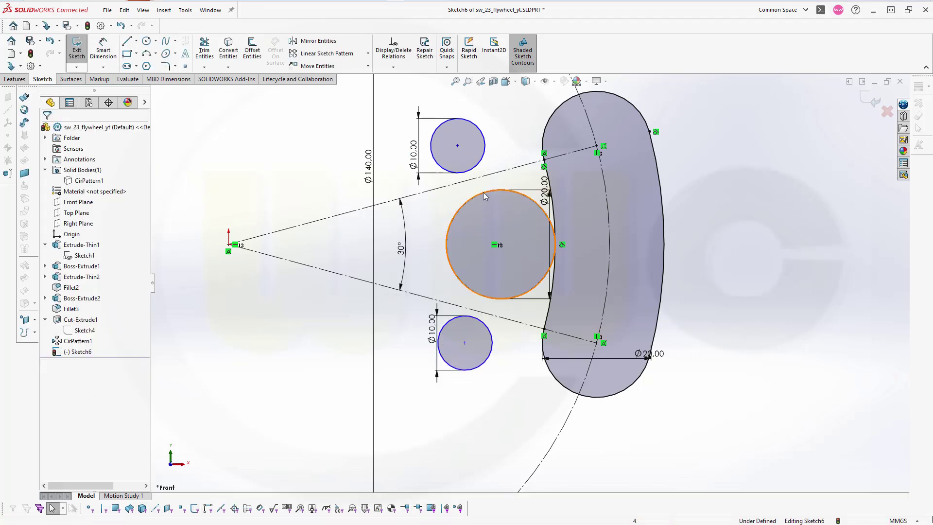
Make the upper Ø10 circle tangent to the Ø20 circle and the slot's top arc.
{"action": "left_click", "coordinate": [478, 168]}
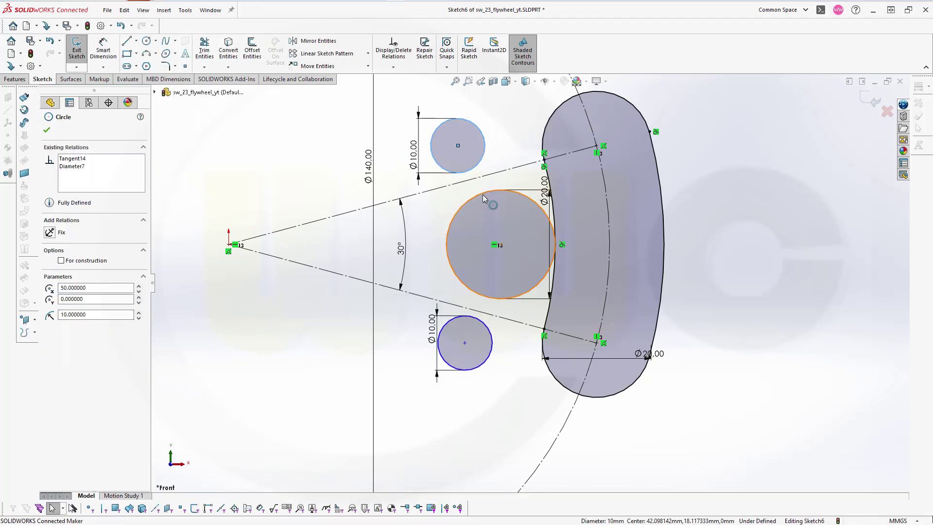
{"action": "left_click", "coordinate": [482, 194], "text": "ctrl"}
{"action": "left_click", "coordinate": [525, 153]}
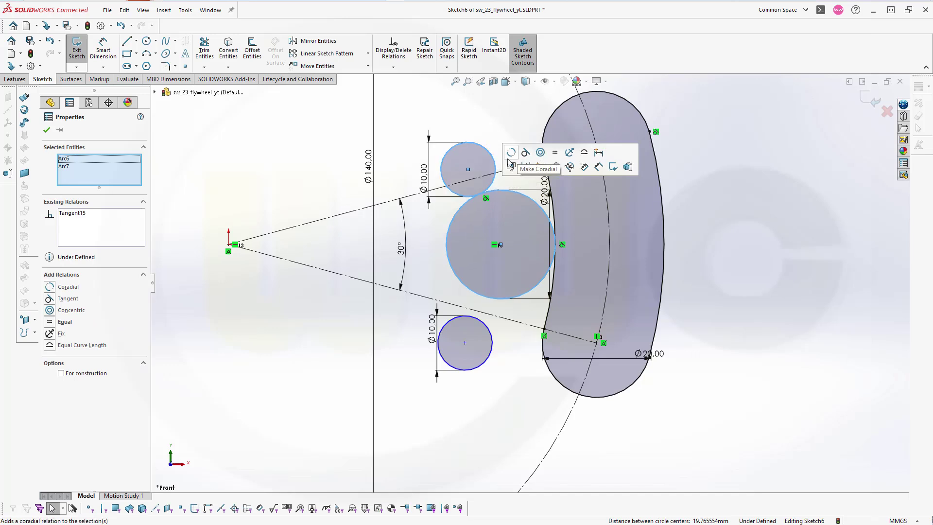
{"action": "left_click", "coordinate": [523, 135]}
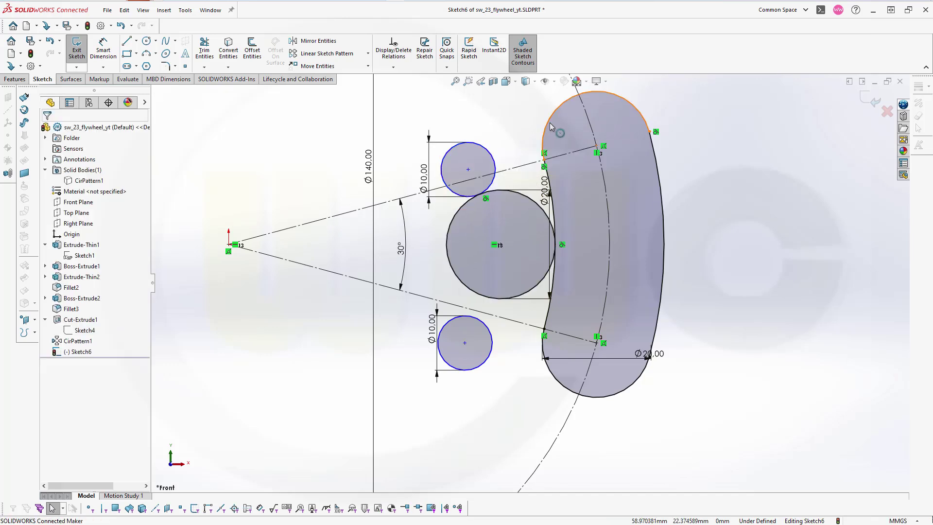
{"action": "left_click", "coordinate": [550, 122]}
{"action": "left_click", "coordinate": [491, 154]}
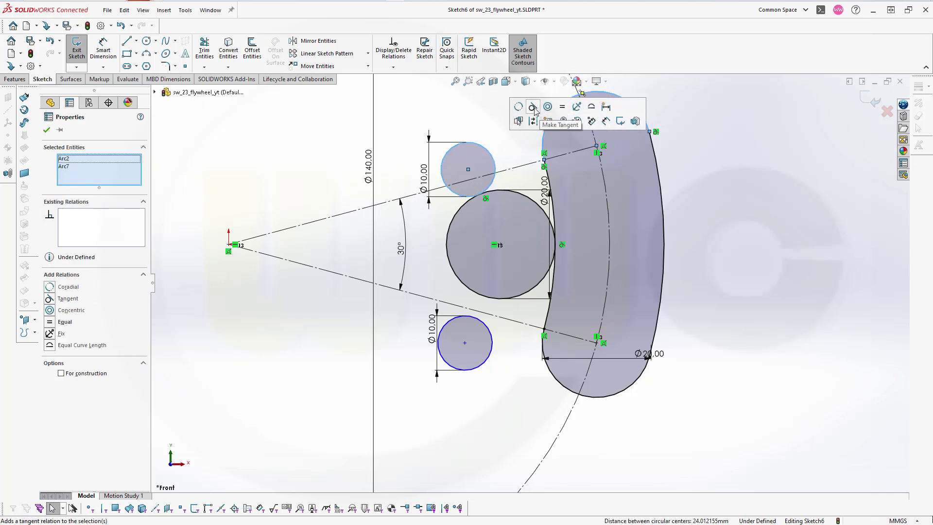
{"action": "left_click", "coordinate": [533, 107]}
{"action": "key", "text": "Escape"}
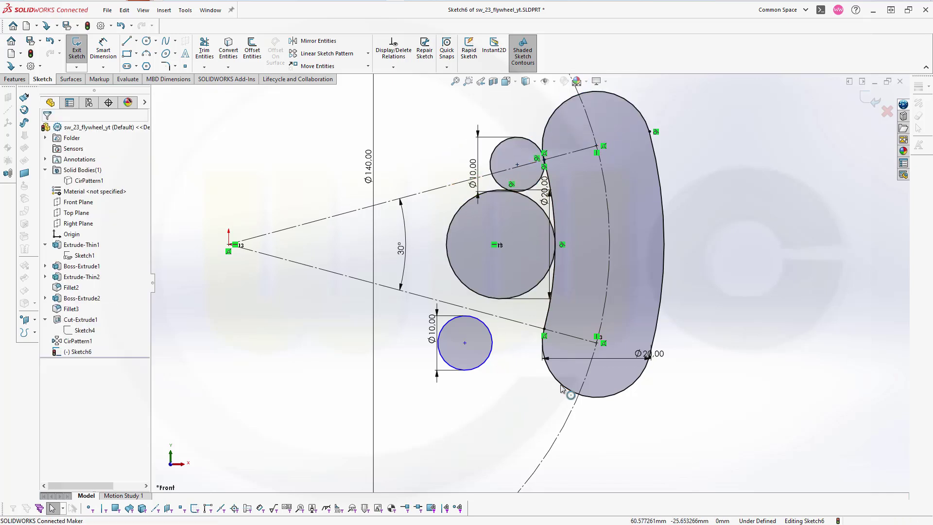
Make the lower Ø10 circle tangent to the Ø20 circle and the slot's bottom arc.
{"action": "left_click", "coordinate": [562, 388]}
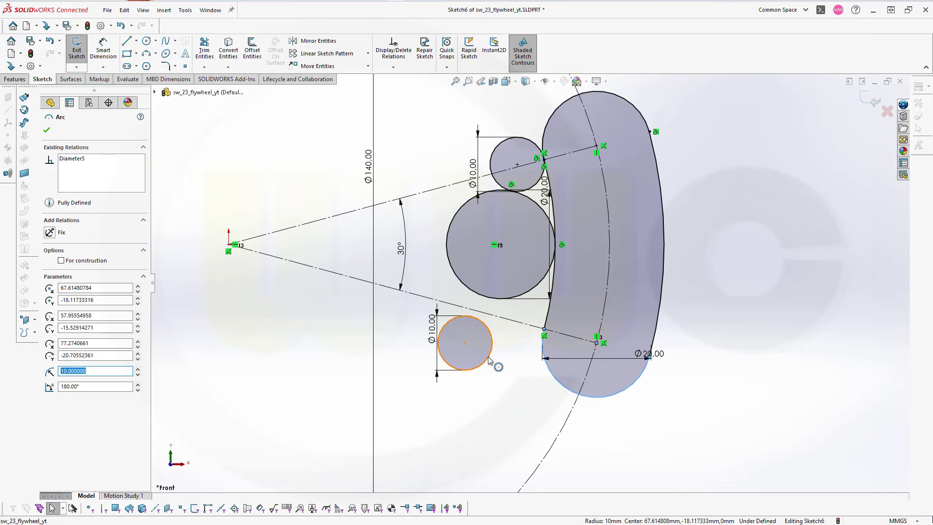
{"action": "key", "text": "Escape"}
{"action": "left_click", "coordinate": [491, 298]}
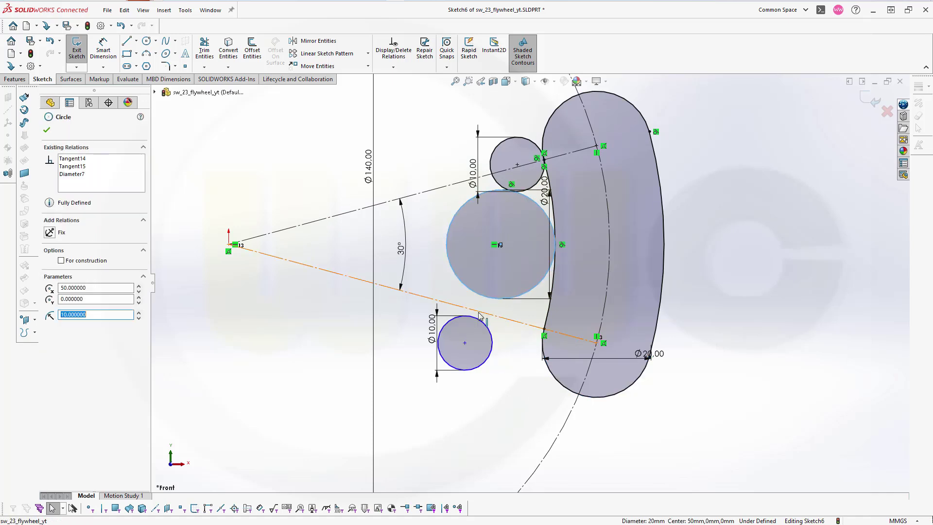
{"action": "left_click", "coordinate": [483, 323], "text": "ctrl"}
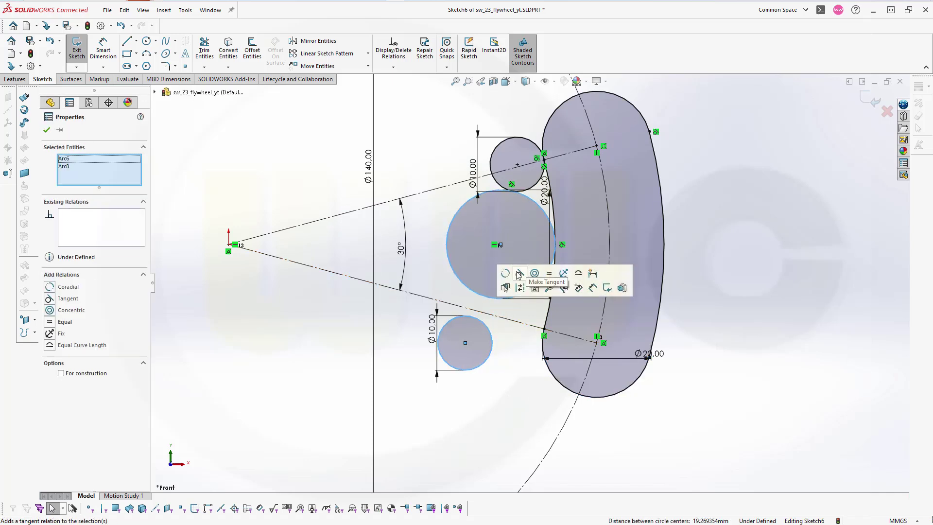
{"action": "left_click", "coordinate": [520, 273]}
{"action": "left_click", "coordinate": [552, 378]}
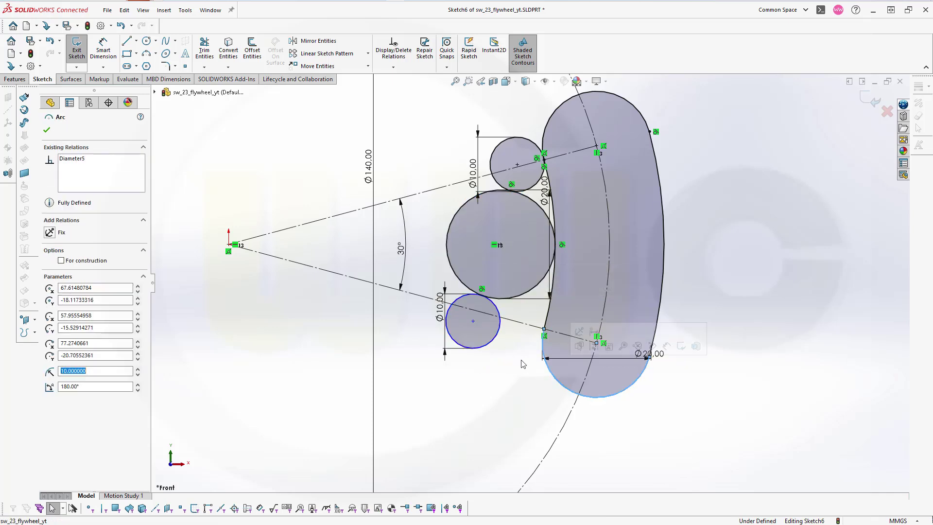
{"action": "left_click", "coordinate": [493, 344], "text": "ctrl"}
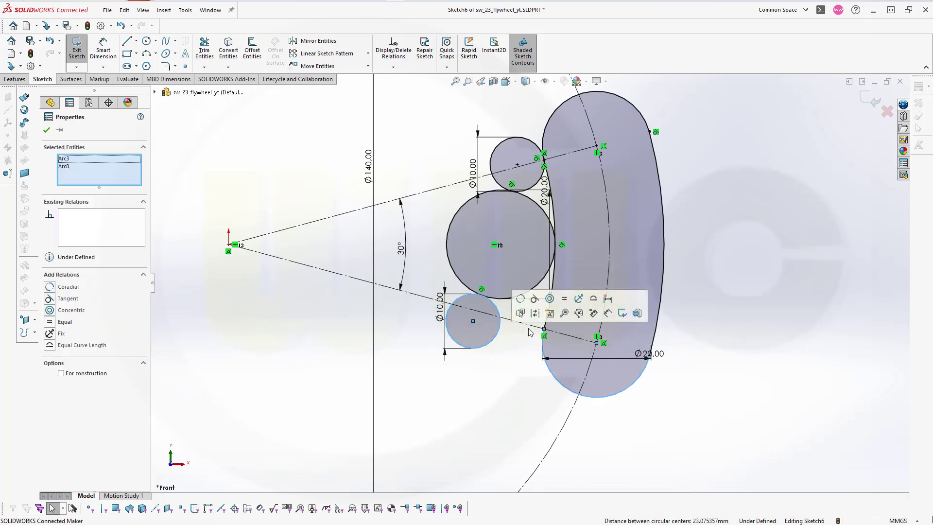
{"action": "left_click", "coordinate": [535, 298]}
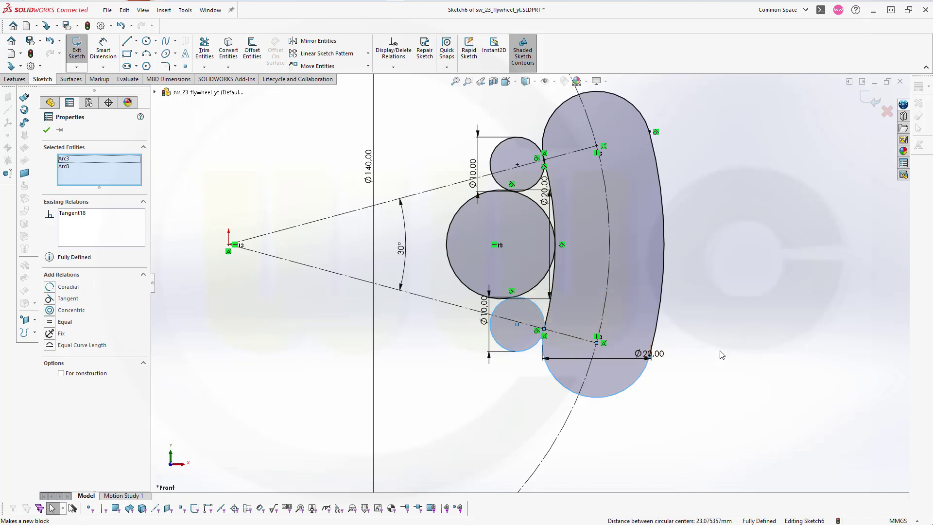
{"action": "left_click", "coordinate": [670, 346]}
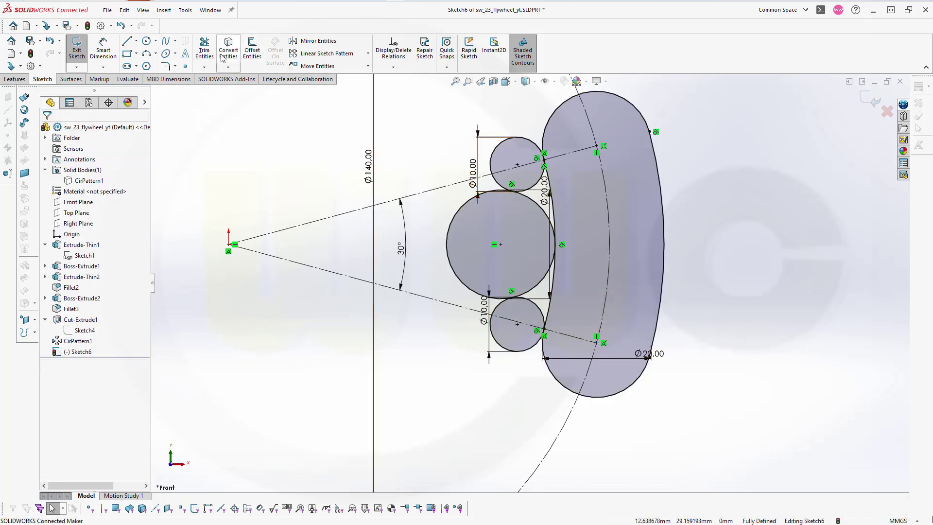
Power-trim the small circles' outer arcs, the large circle's right arc and the short stub.
{"action": "left_click", "coordinate": [204, 48]}
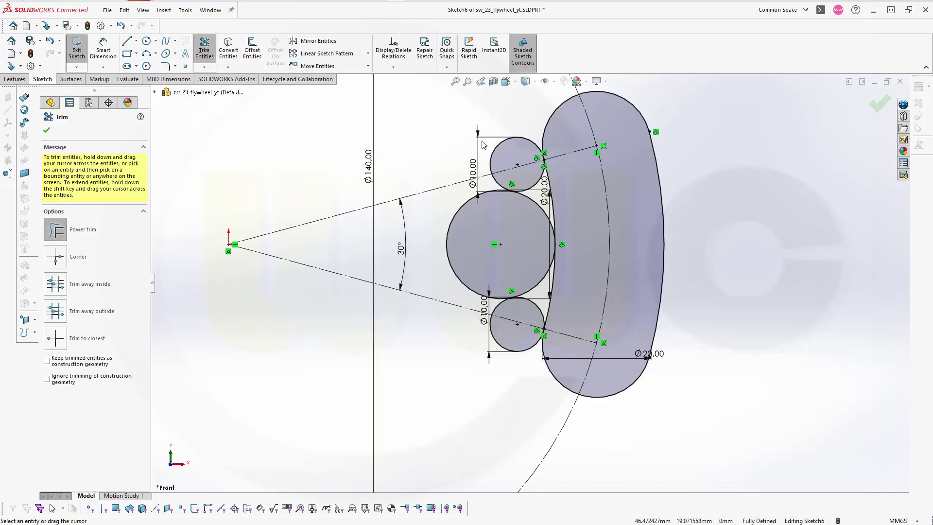
{"action": "left_click_drag", "start_coordinate": [483, 144], "coordinate": [501, 232]}
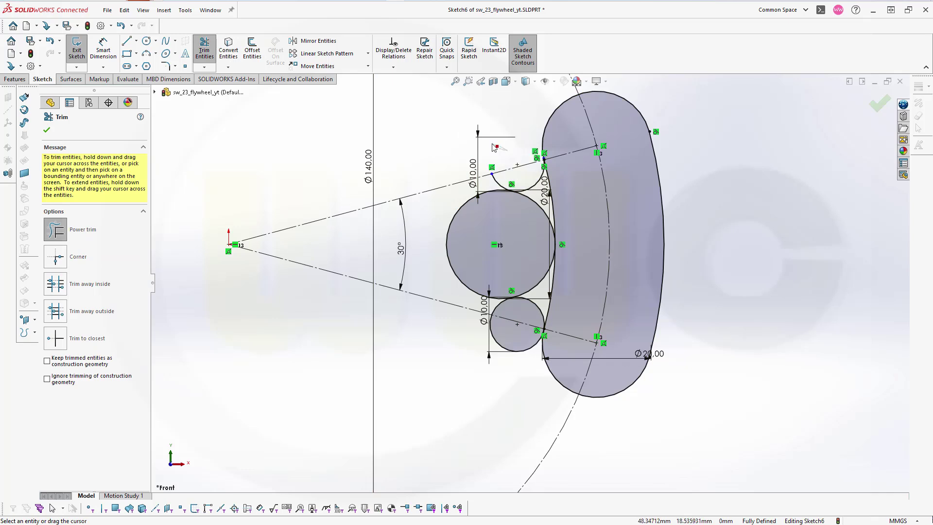
{"action": "left_click_drag", "start_coordinate": [513, 193], "coordinate": [503, 187]}
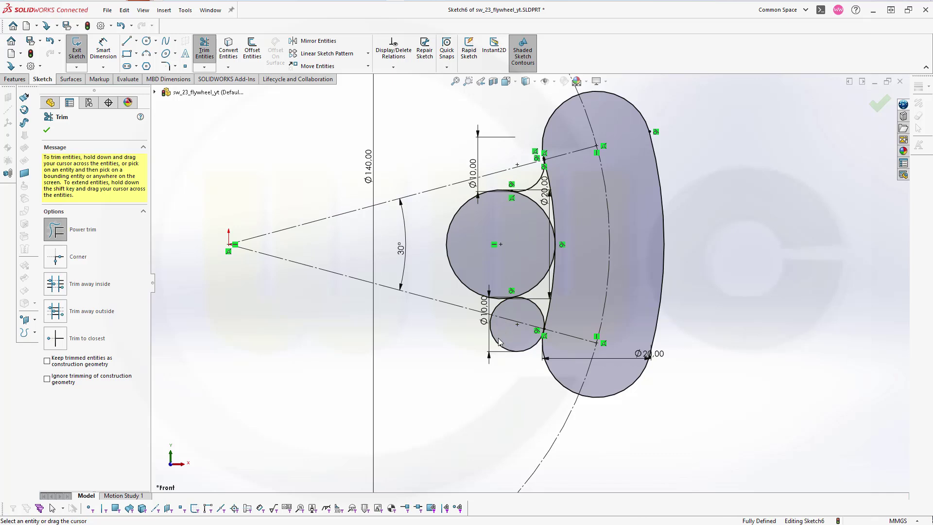
{"action": "left_click_drag", "start_coordinate": [492, 343], "coordinate": [487, 344]}
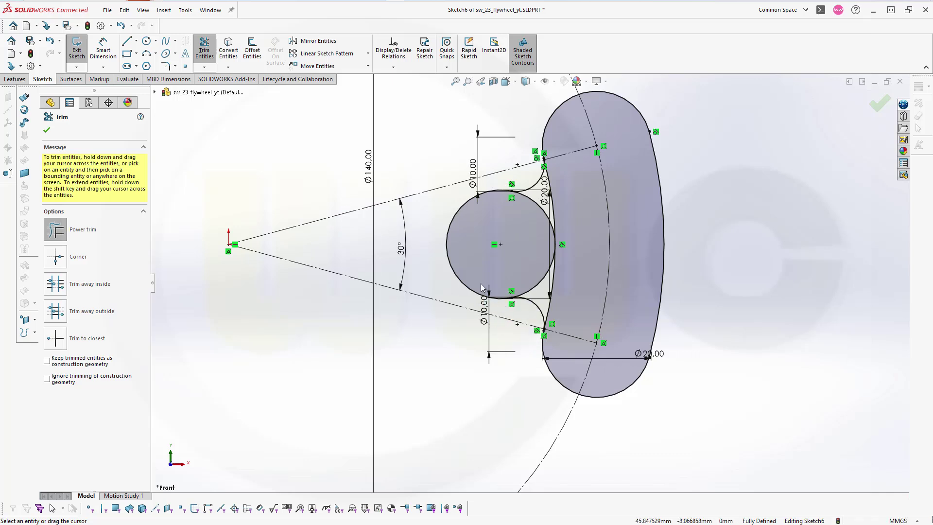
{"action": "left_click_drag", "start_coordinate": [505, 265], "coordinate": [568, 281]}
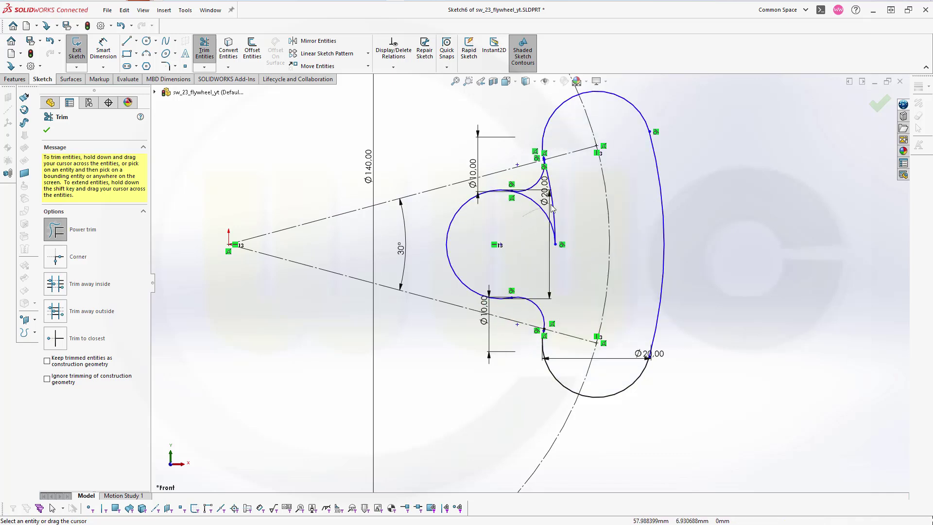
{"action": "scroll", "coordinate": [544, 347], "scroll_direction": "down", "scroll_amount": 6}
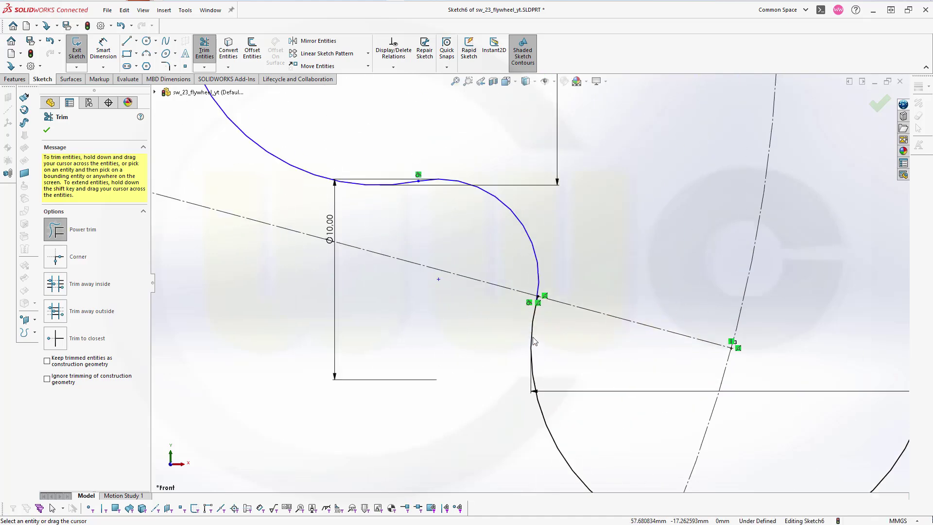
{"action": "scroll", "coordinate": [533, 341], "scroll_direction": "down", "scroll_amount": 4}
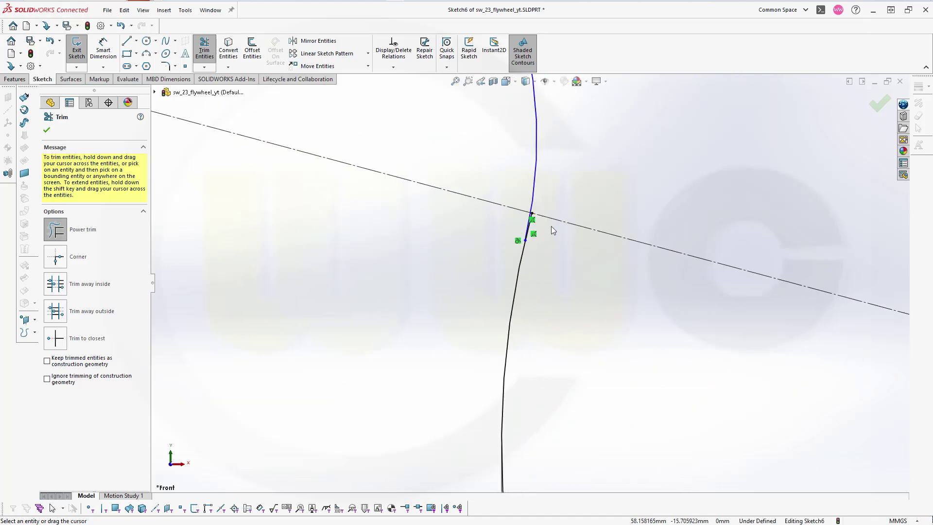
{"action": "scroll", "coordinate": [511, 223], "scroll_direction": "down", "scroll_amount": 5}
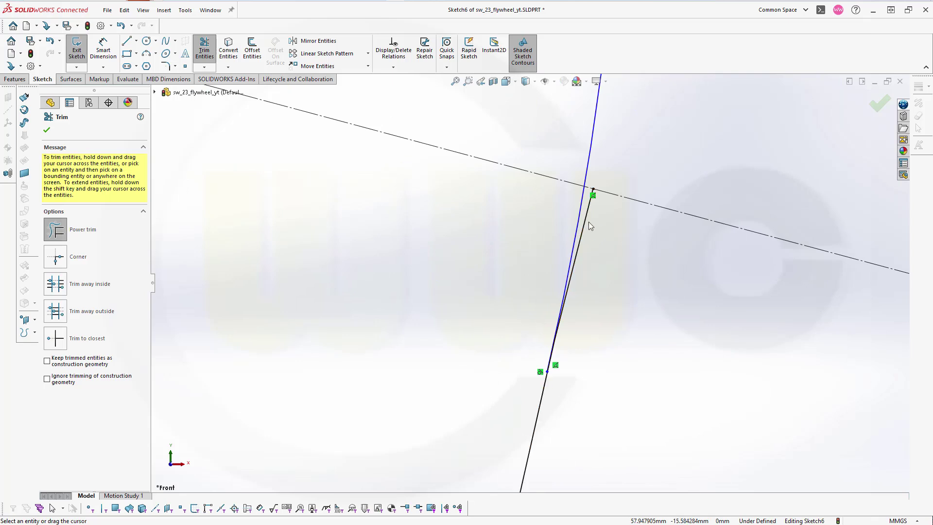
{"action": "left_click", "coordinate": [588, 221]}
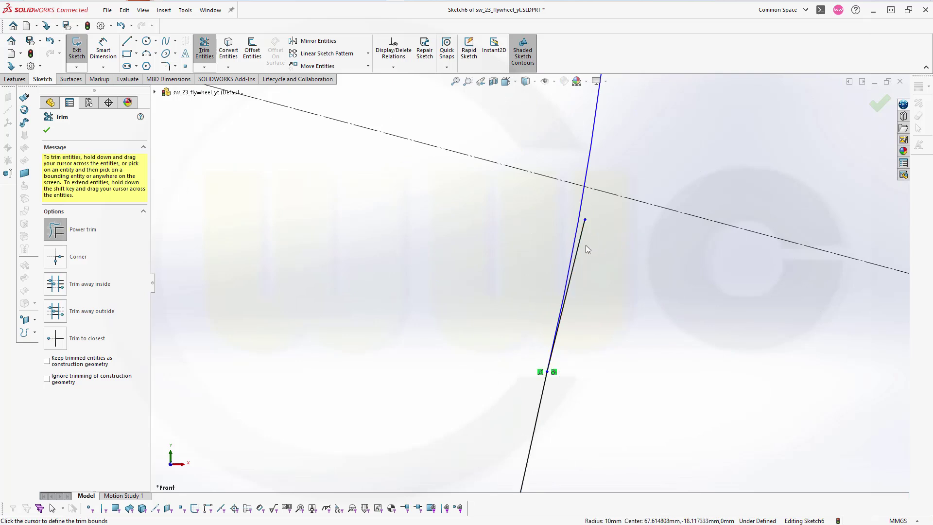
{"action": "scroll", "coordinate": [594, 243], "scroll_direction": "down", "scroll_amount": 3}
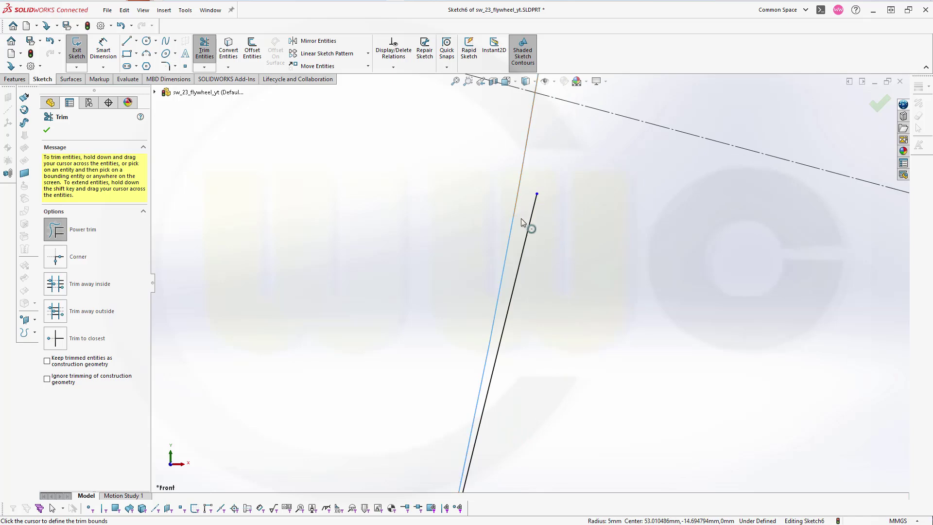
{"action": "left_click_drag", "start_coordinate": [521, 219], "coordinate": [513, 222]}
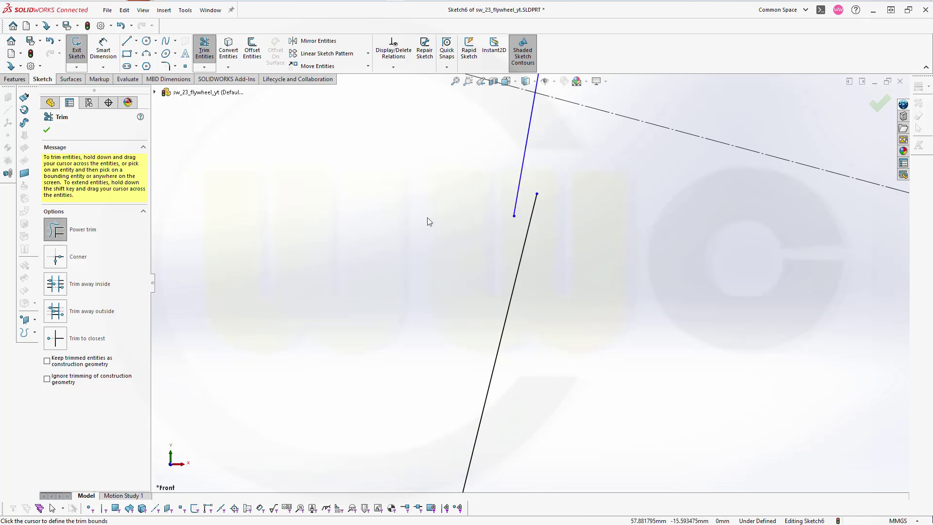
Undo the mistaken trim, then re-trim the stray line and the extra piece at the arc intersection.
{"action": "key", "text": "ctrl+z"}
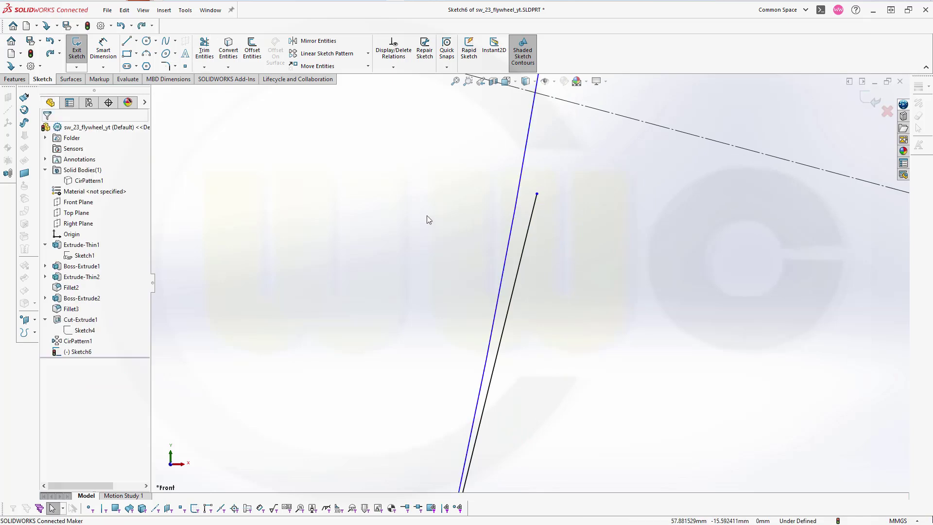
{"action": "left_click", "coordinate": [204, 52]}
{"action": "left_click_drag", "start_coordinate": [523, 218], "coordinate": [572, 251]}
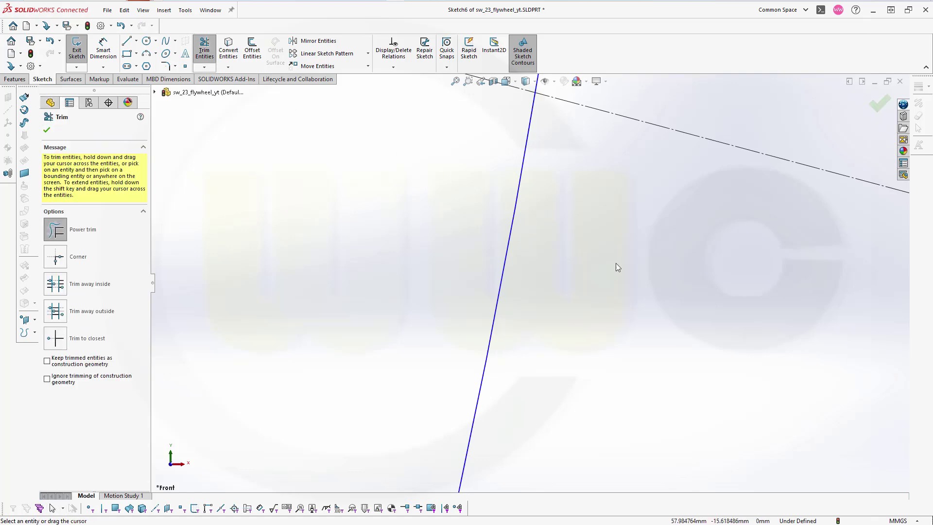
{"action": "scroll", "coordinate": [616, 264], "scroll_direction": "up", "scroll_amount": 10}
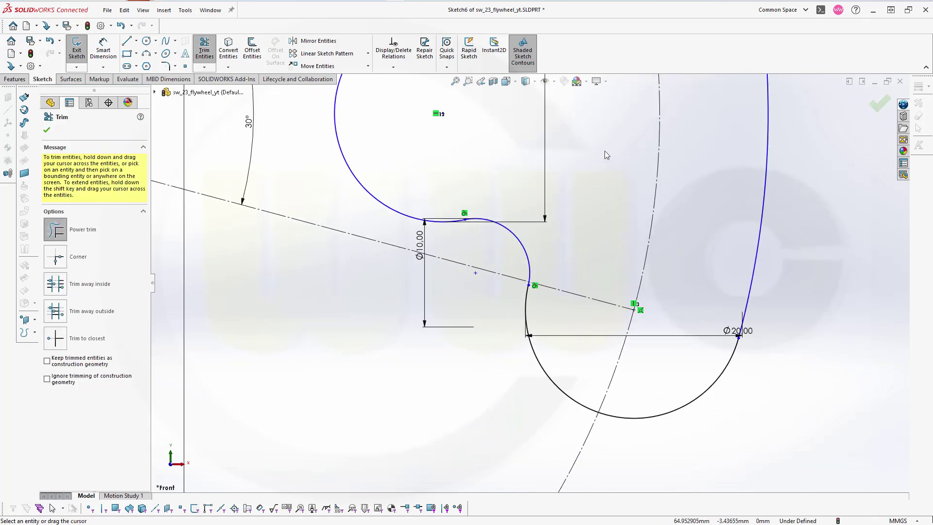
{"action": "scroll", "coordinate": [605, 155], "scroll_direction": "up", "scroll_amount": 5}
{"action": "scroll", "coordinate": [528, 250], "scroll_direction": "down", "scroll_amount": 10}
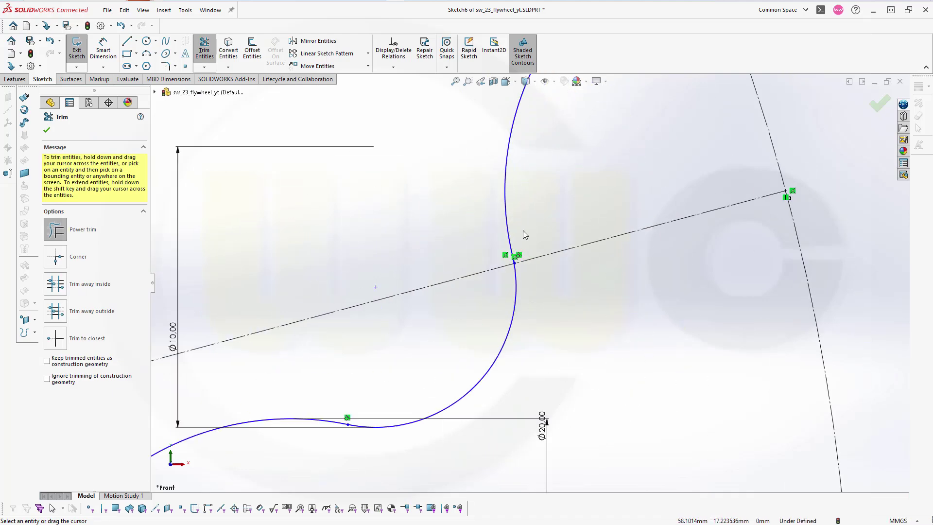
{"action": "scroll", "coordinate": [528, 251], "scroll_direction": "down", "scroll_amount": 8}
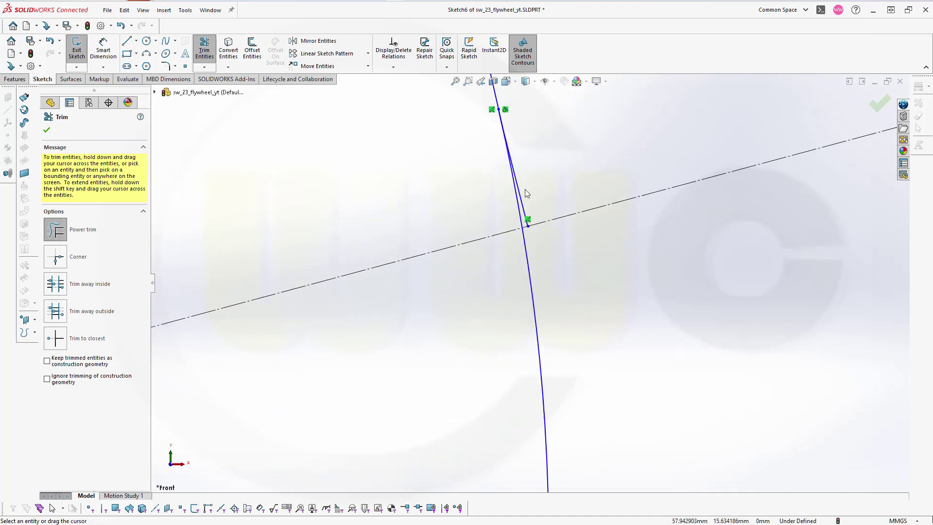
{"action": "scroll", "coordinate": [550, 222], "scroll_direction": "down", "scroll_amount": 3}
{"action": "left_click_drag", "start_coordinate": [506, 352], "coordinate": [526, 319]}
{"action": "scroll", "coordinate": [526, 319], "scroll_direction": "up", "scroll_amount": 6}
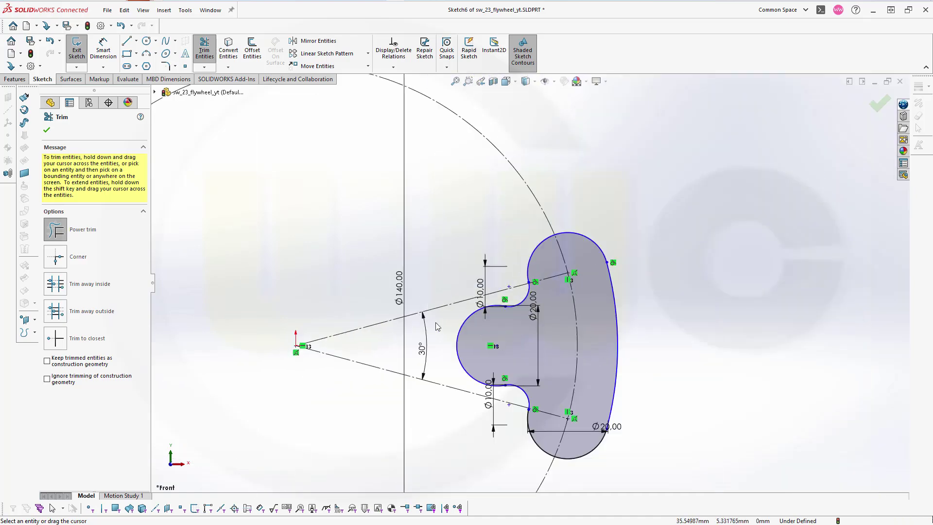
Add a 50 mm distance from the origin to the Ø20 centre and an R10 radius on the top arc.
{"action": "left_click", "coordinate": [103, 48]}
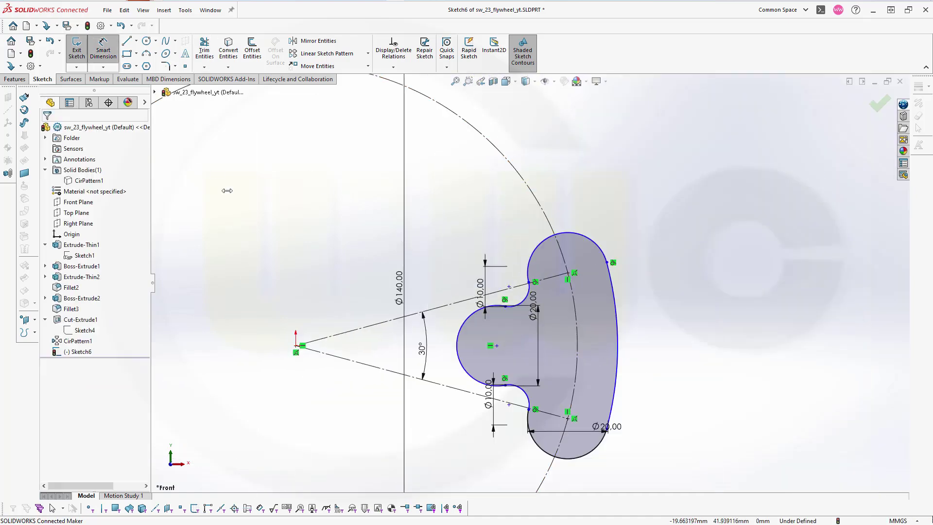
{"action": "left_click", "coordinate": [297, 349]}
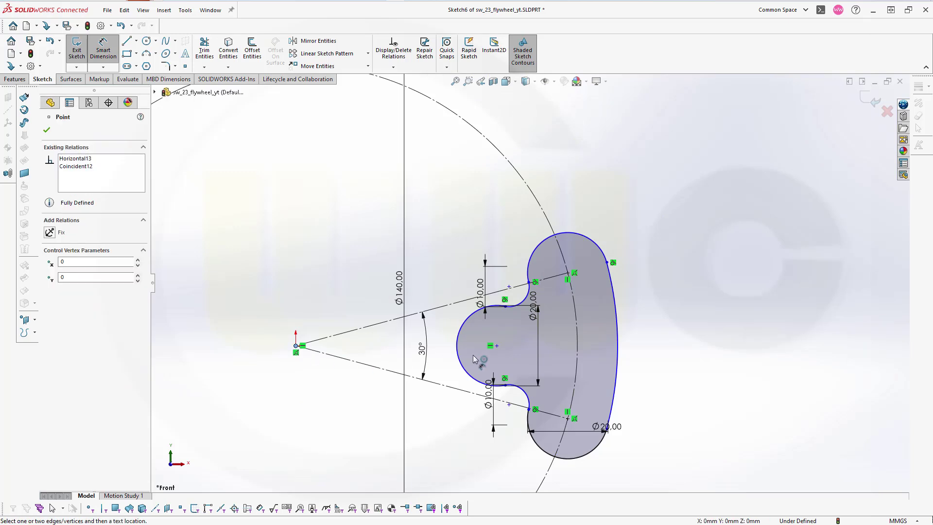
{"action": "left_click", "coordinate": [497, 347]}
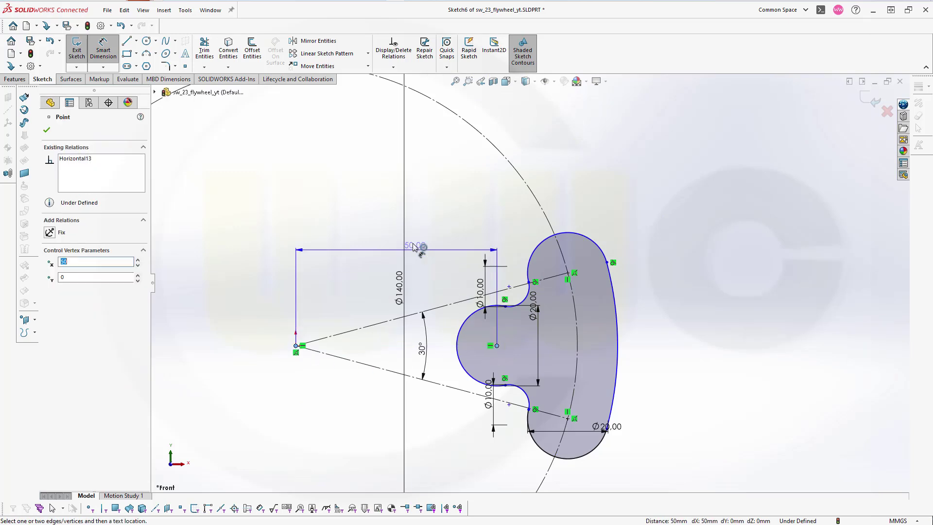
{"action": "left_click", "coordinate": [412, 239]}
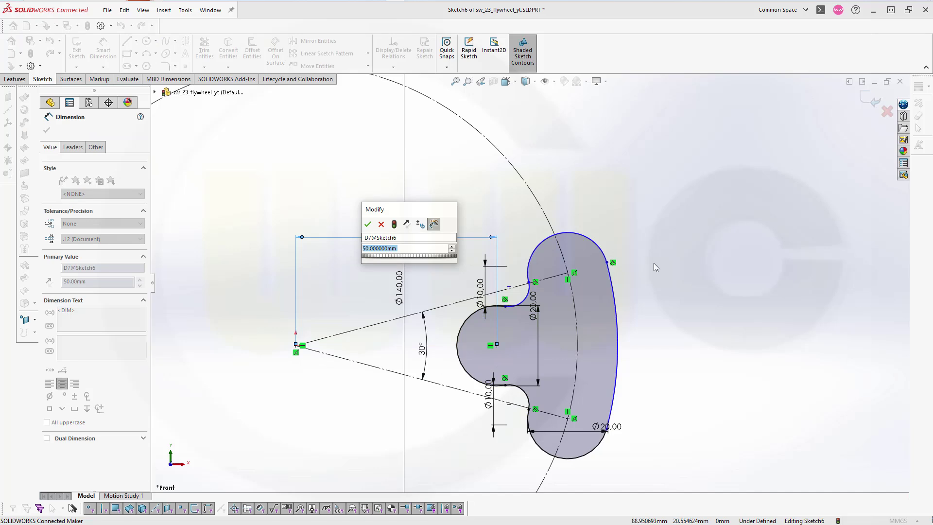
{"action": "key", "text": "Return"}
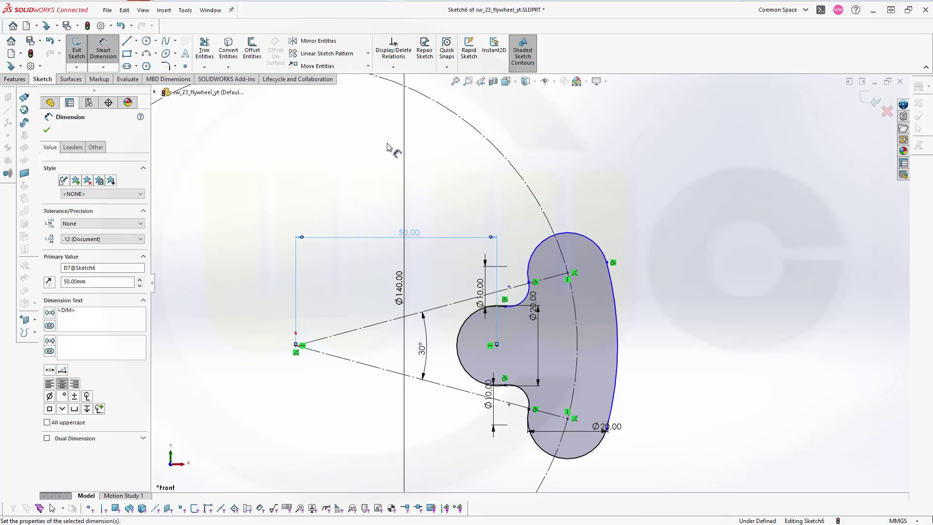
{"action": "left_click", "coordinate": [597, 247]}
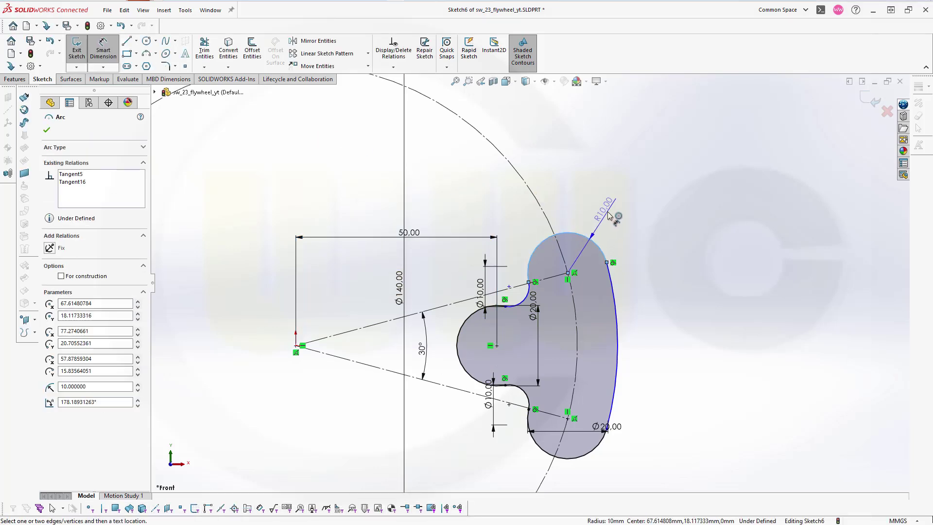
{"action": "left_click", "coordinate": [607, 214]}
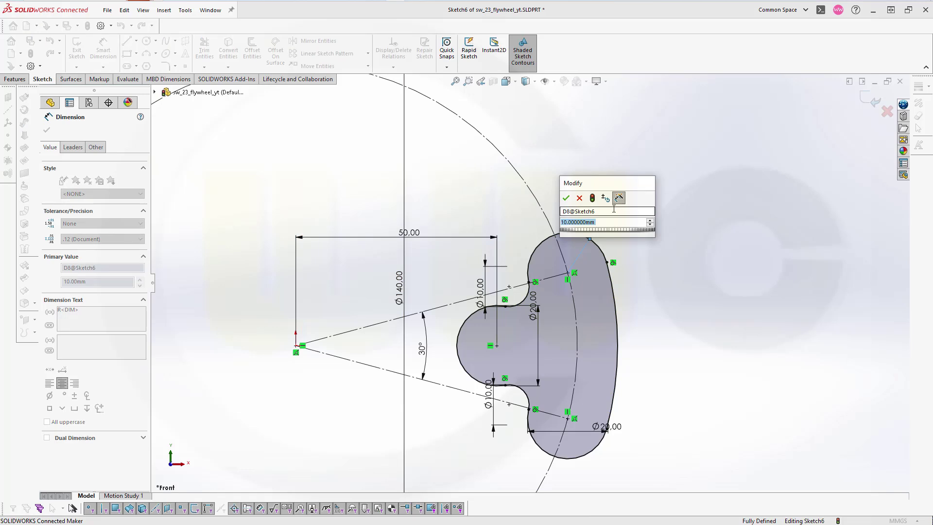
{"action": "left_click", "coordinate": [566, 199]}
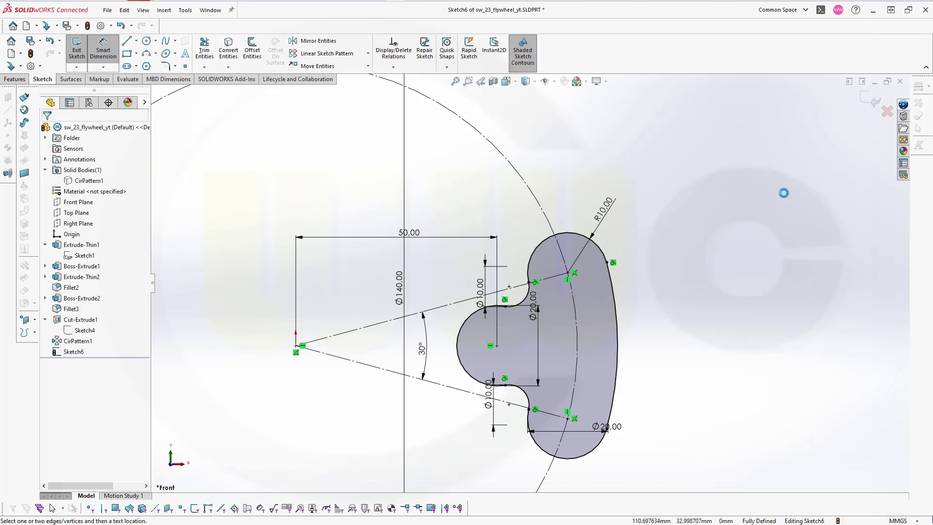
Exit the sketch, show the flywheel body, and view Sketch6 face-on.
{"action": "key", "text": "ctrl+b"}
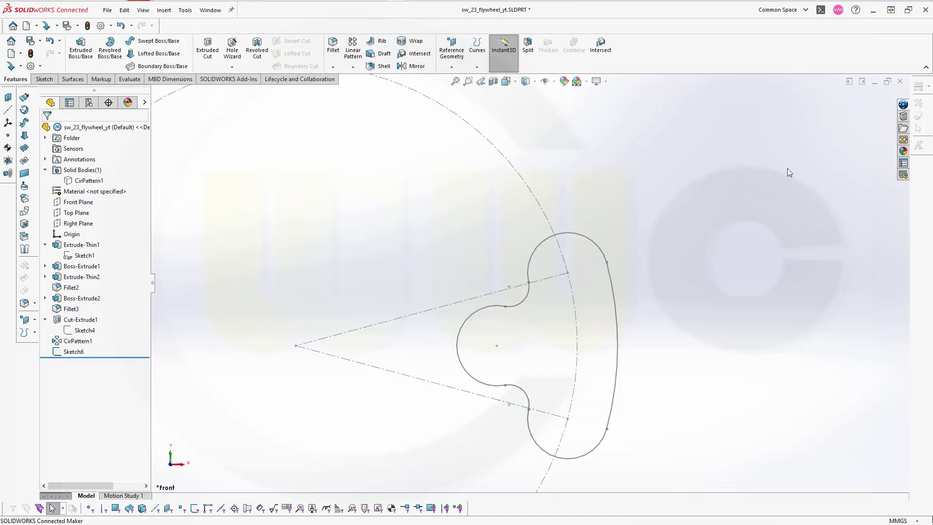
{"action": "mouse_move", "coordinate": [516, 253]}
{"action": "middle_mouse_down"}
{"action": "mouse_move", "coordinate": [463, 254]}
{"action": "mouse_move", "coordinate": [471, 214]}
{"action": "mouse_move", "coordinate": [457, 219]}
{"action": "middle_mouse_up"}
{"action": "left_click", "coordinate": [89, 180]}
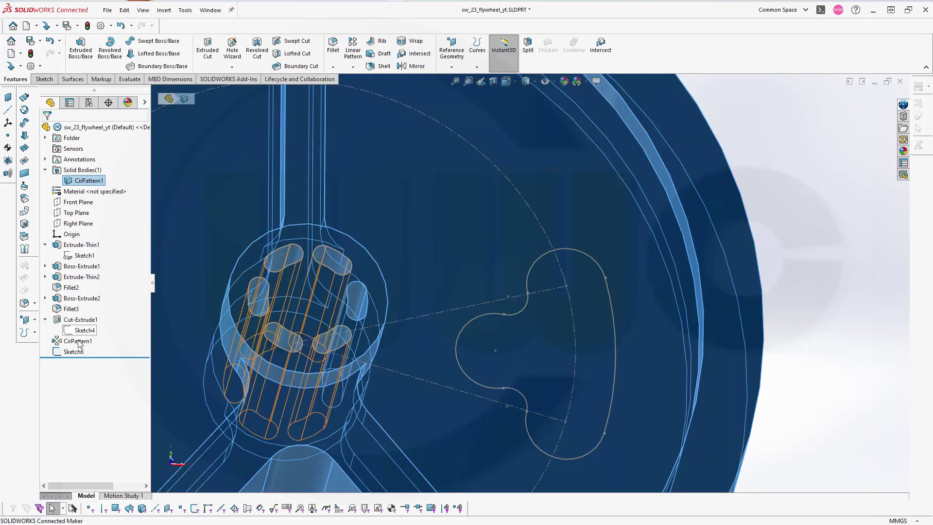
{"action": "left_click", "coordinate": [74, 351]}
{"action": "left_click", "coordinate": [136, 338]}
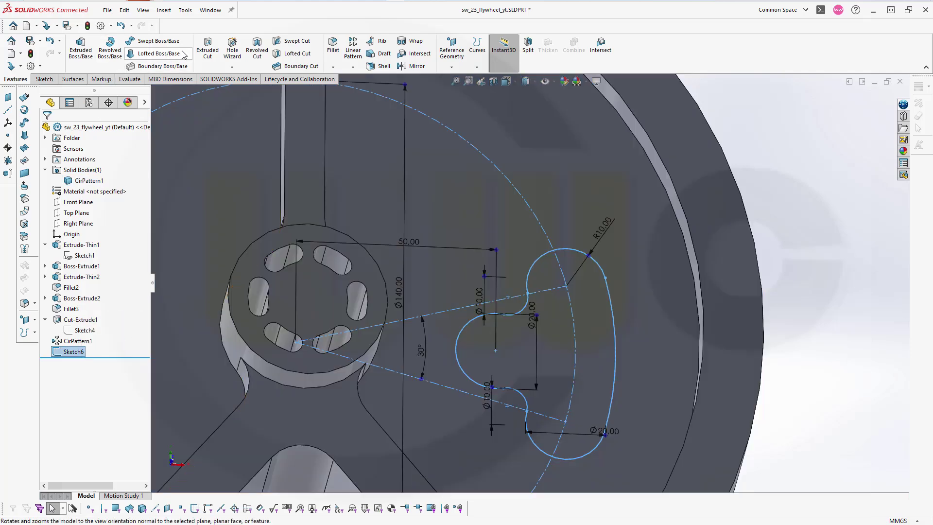
Extrude-cut Sketch6 through the web with a Mid Plane depth.
{"action": "left_click", "coordinate": [209, 50]}
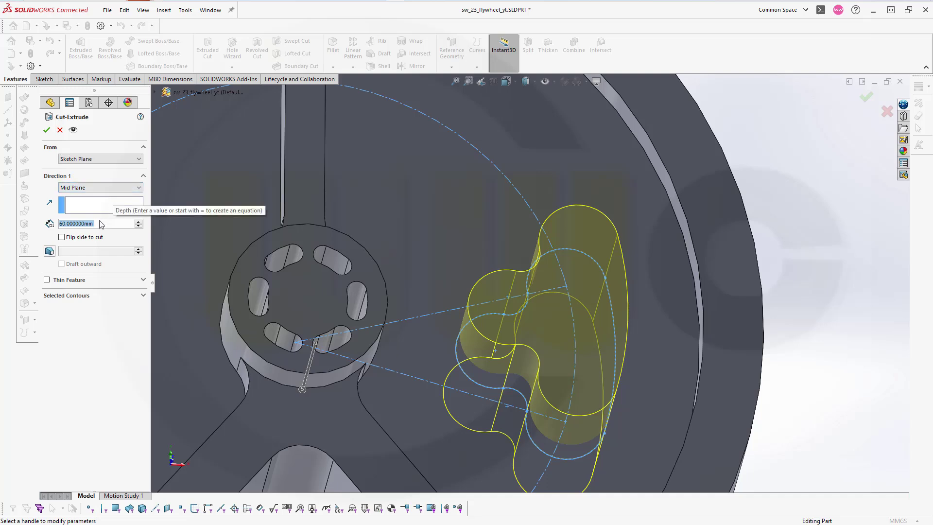
{"action": "type", "text": "20"}
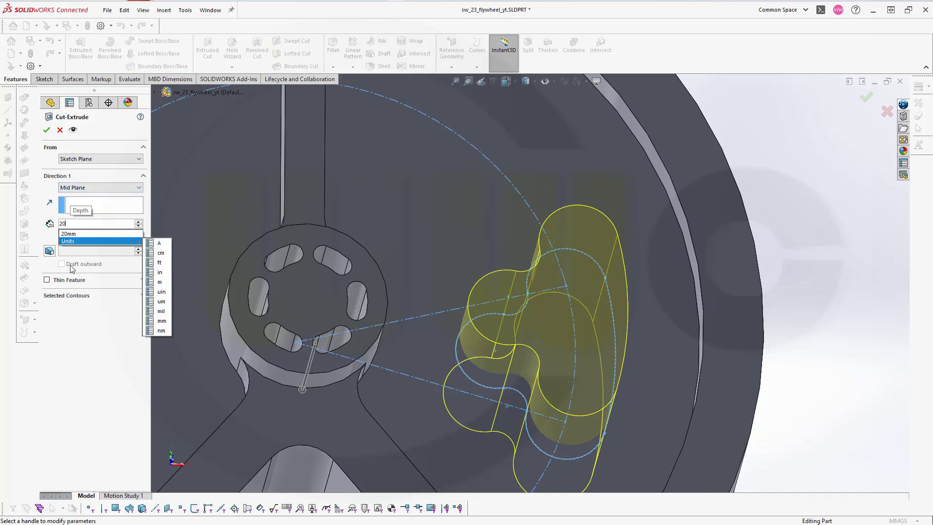
{"action": "left_click", "coordinate": [66, 234]}
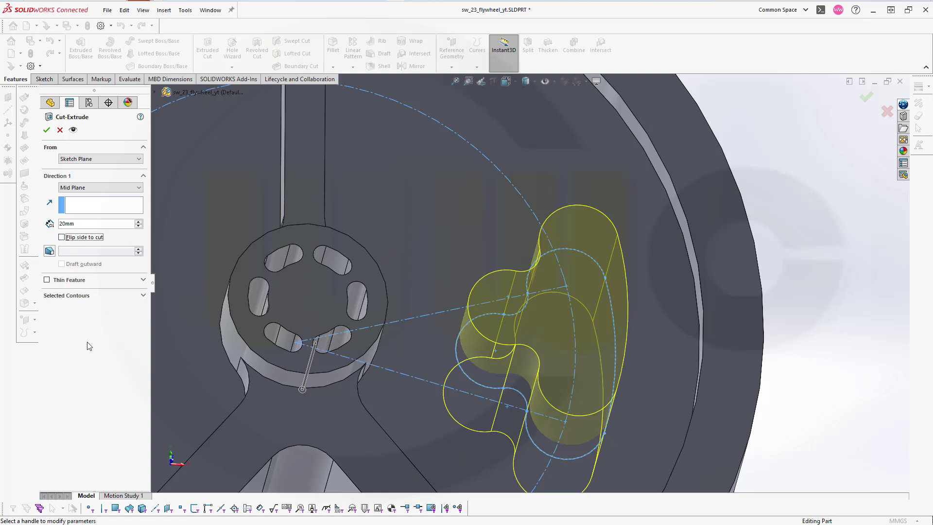
{"action": "middle_click_drag", "start_coordinate": [224, 343], "coordinate": [354, 267]}
{"action": "scroll", "coordinate": [355, 271], "scroll_direction": "up", "scroll_amount": 2}
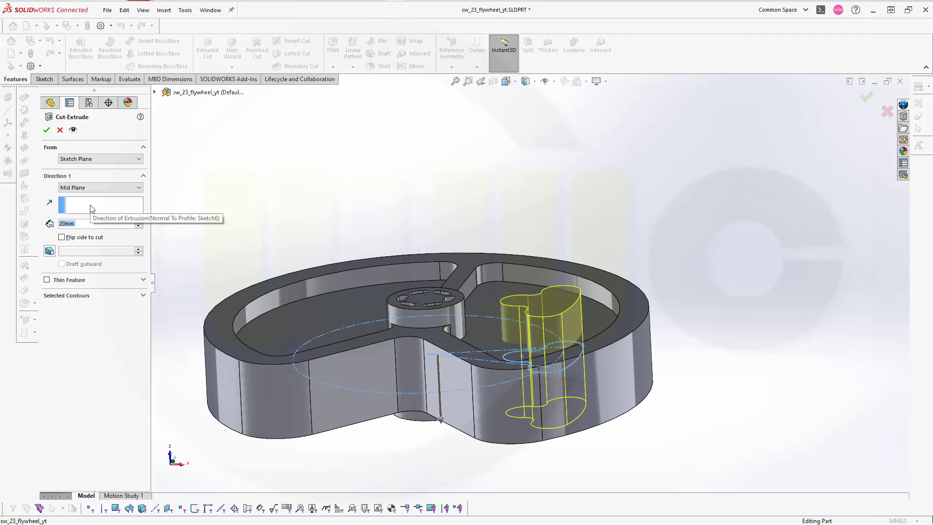
{"action": "type", "text": "5"}
{"action": "key", "text": "Return"}
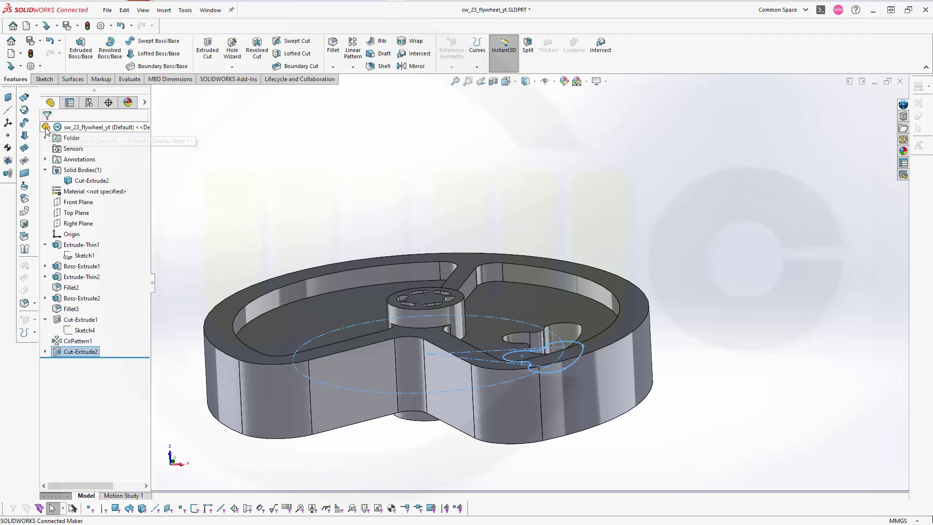
{"action": "left_click", "coordinate": [277, 213]}
Reorient the flywheel and select Cut-Extrude2 for patterning.
{"action": "key", "text": "ctrl+shift+z"}
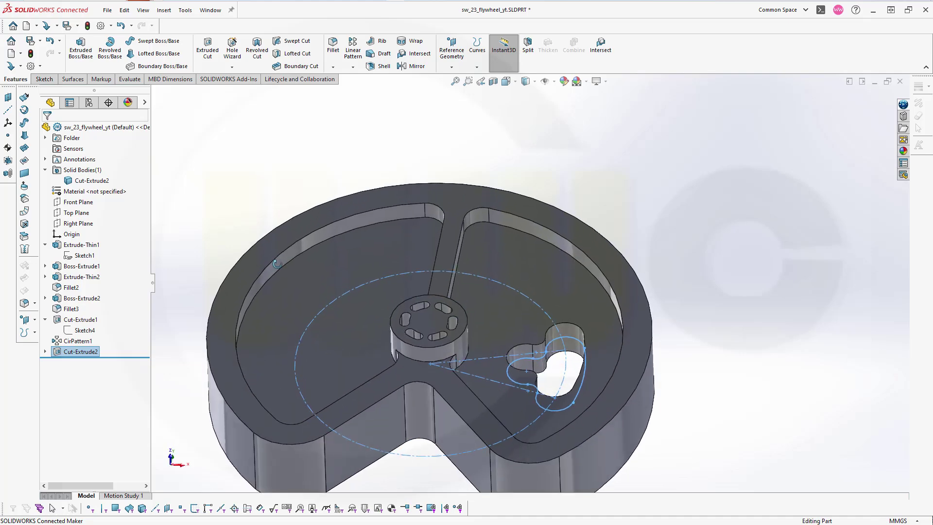
{"action": "scroll", "coordinate": [292, 243], "scroll_direction": "up", "scroll_amount": 3}
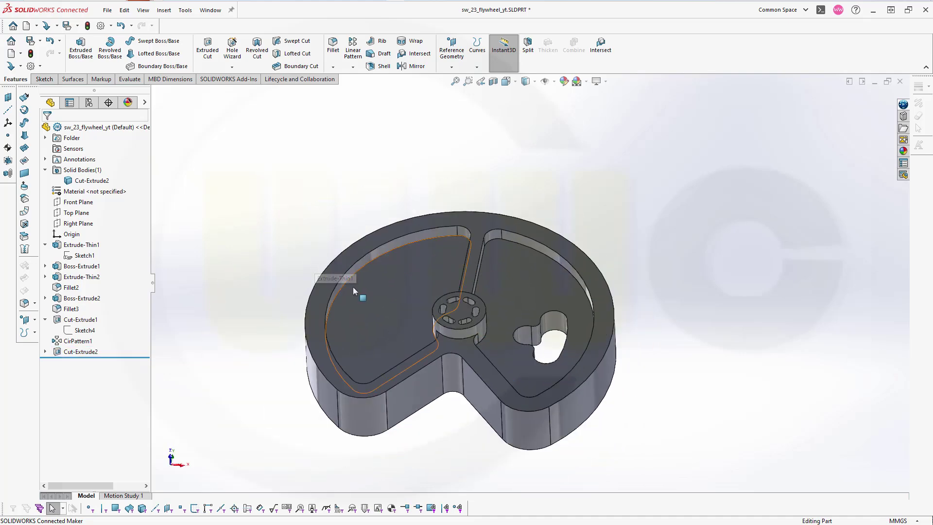
{"action": "middle_click_drag", "start_coordinate": [358, 296], "coordinate": [323, 195]}
{"action": "middle_click_drag", "start_coordinate": [320, 145], "coordinate": [359, 115]}
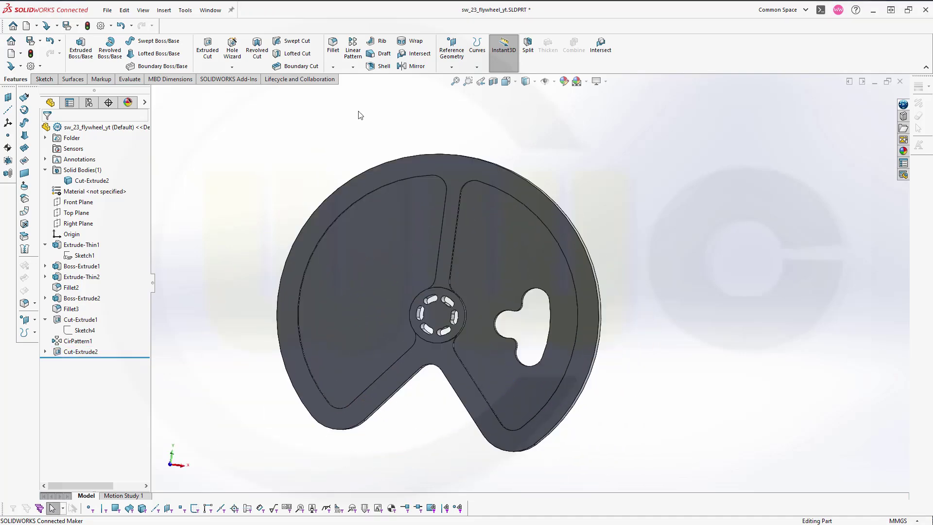
{"action": "left_click", "coordinate": [90, 355]}
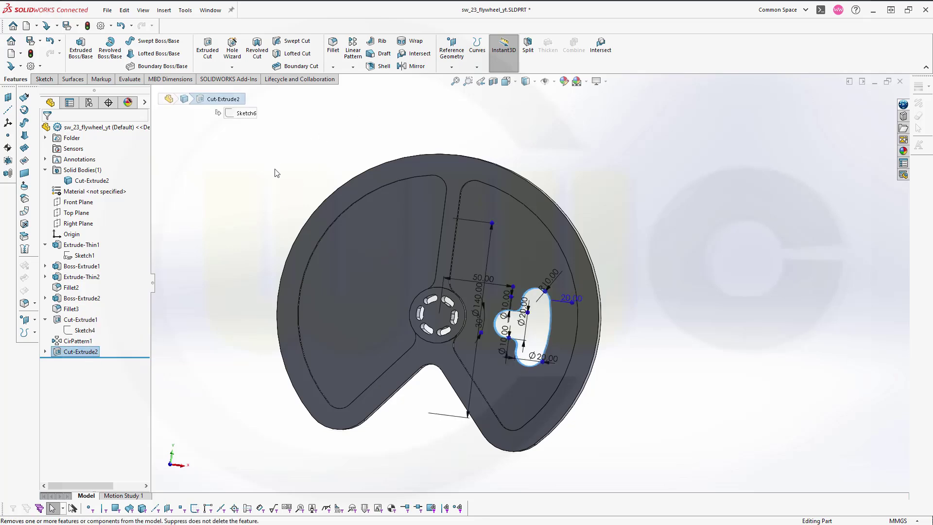
{"action": "left_click", "coordinate": [352, 68]}
Start a circular pattern of the cut using the hub's round face as the axis.
{"action": "left_click", "coordinate": [365, 90]}
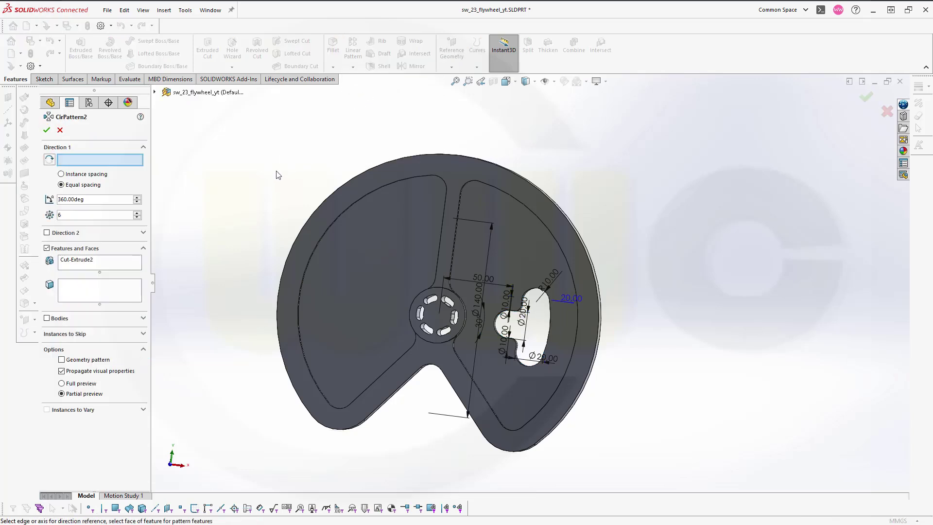
{"action": "middle_click_drag", "start_coordinate": [279, 173], "coordinate": [272, 119]}
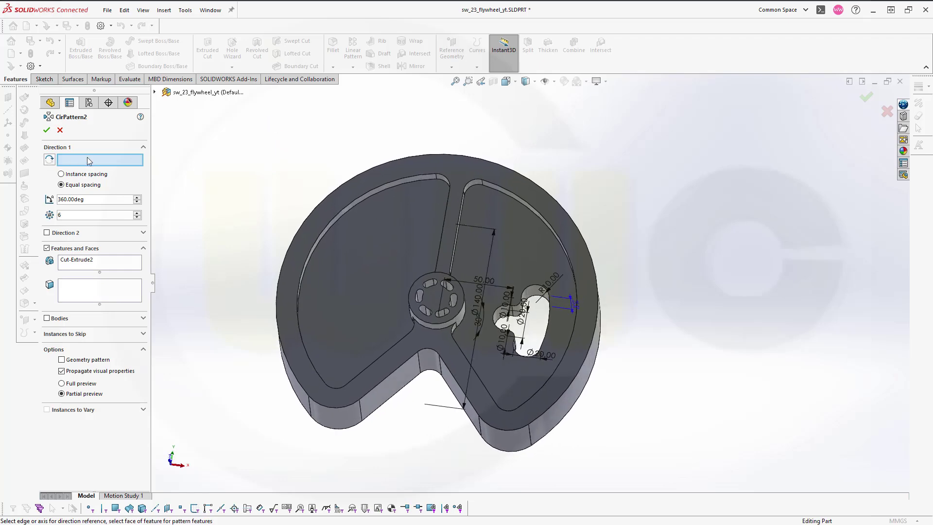
{"action": "middle_click_drag", "start_coordinate": [446, 314], "coordinate": [447, 321]}
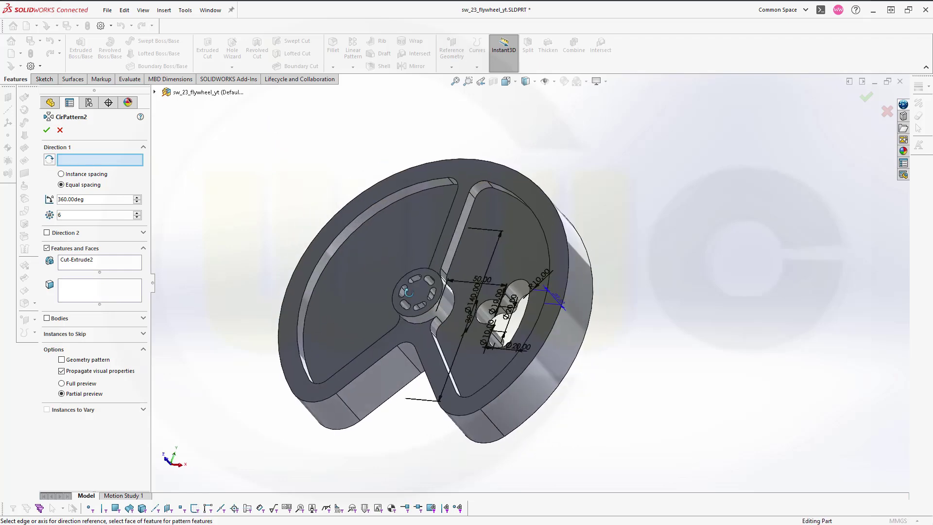
{"action": "left_click", "coordinate": [448, 321]}
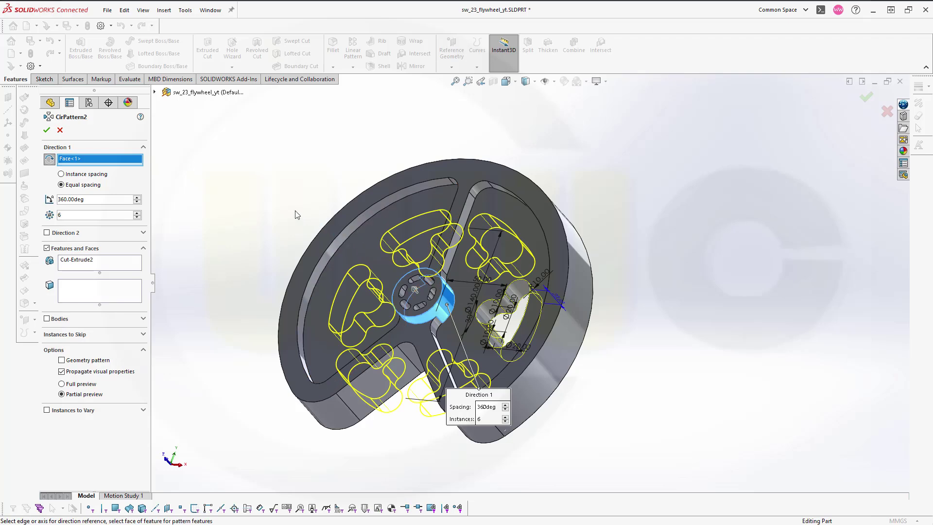
{"action": "middle_click_drag", "start_coordinate": [265, 197], "coordinate": [281, 241]}
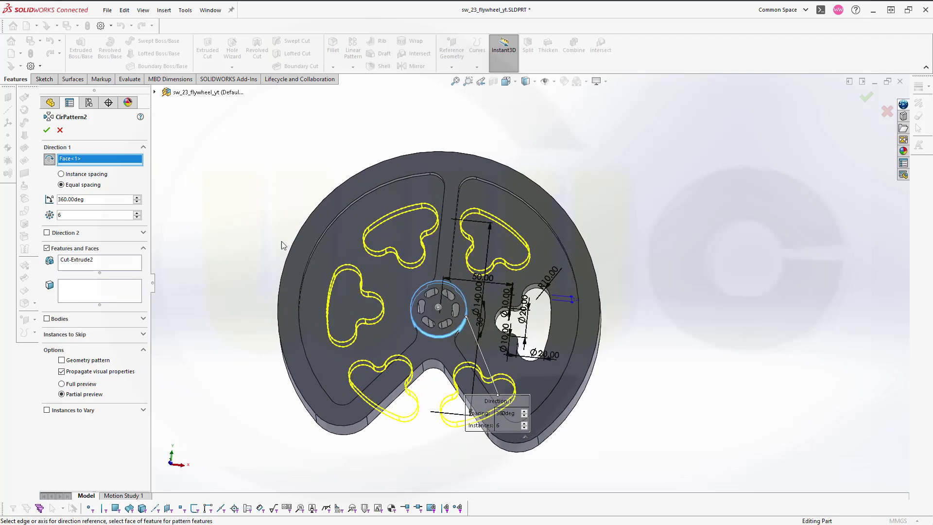
Skip instances (D1,5) and (D1,6) so only four trefoil cutouts remain.
{"action": "left_click", "coordinate": [143, 336]}
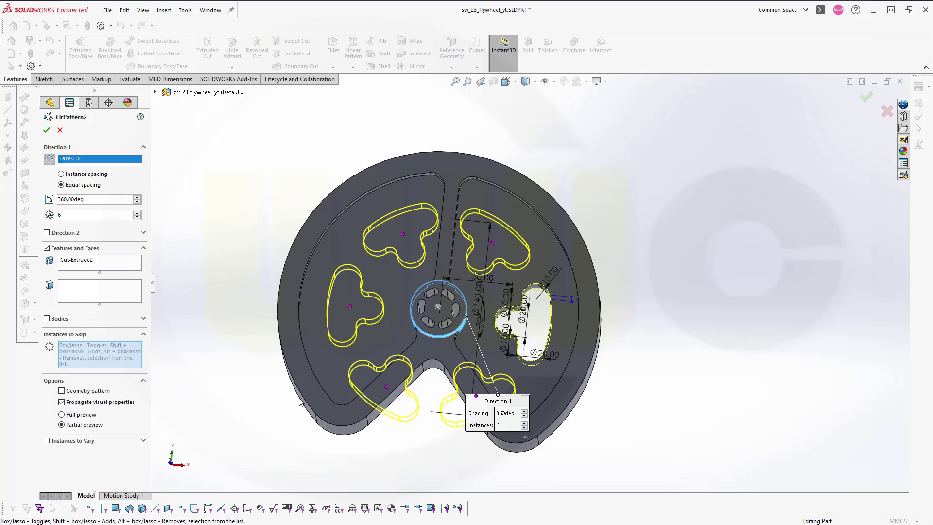
{"action": "left_click", "coordinate": [387, 388]}
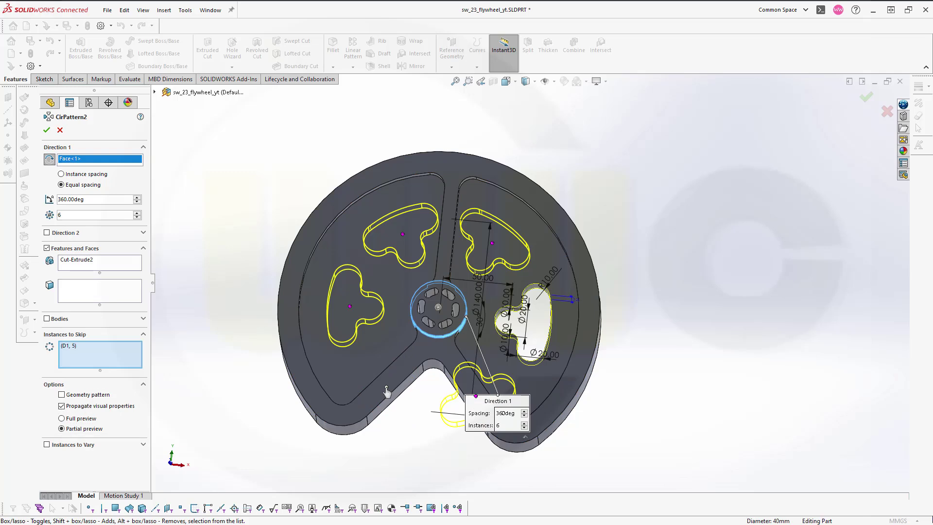
{"action": "left_click_drag", "start_coordinate": [497, 401], "coordinate": [658, 383]}
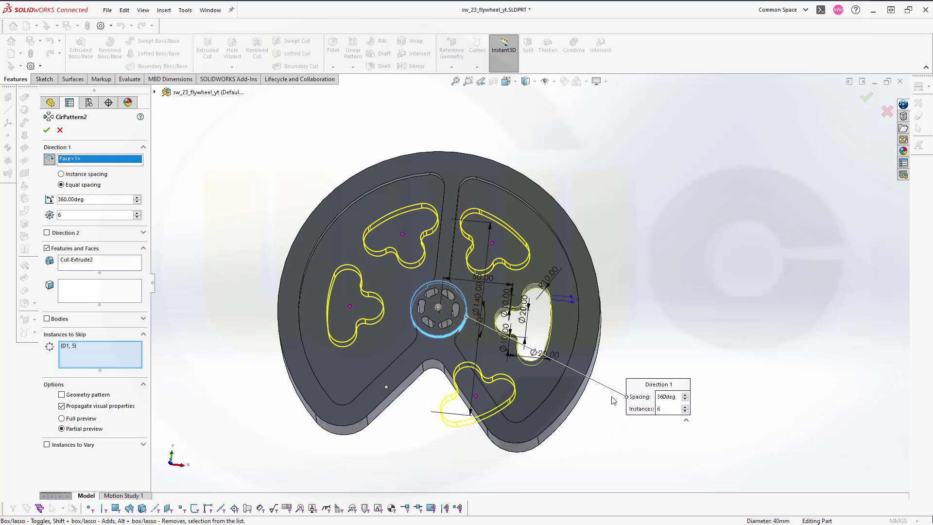
{"action": "left_click", "coordinate": [476, 397]}
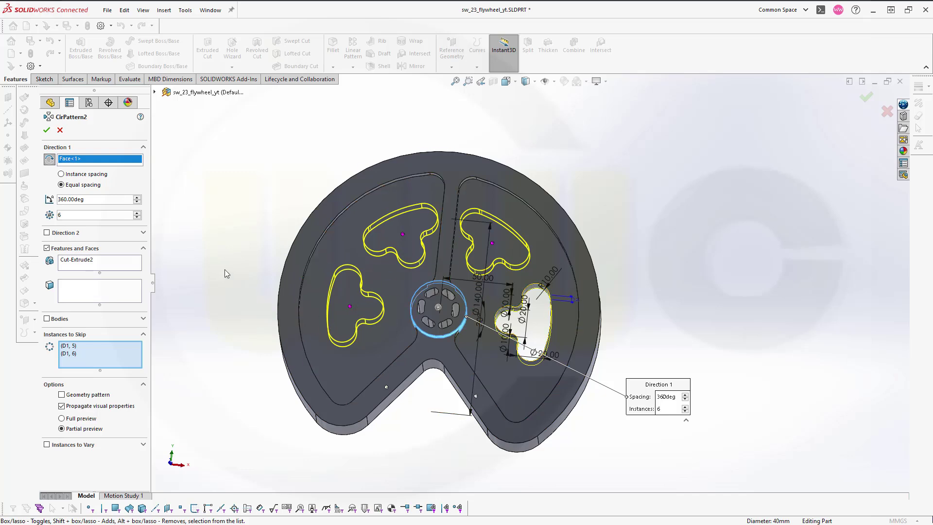
{"action": "left_click", "coordinate": [350, 307]}
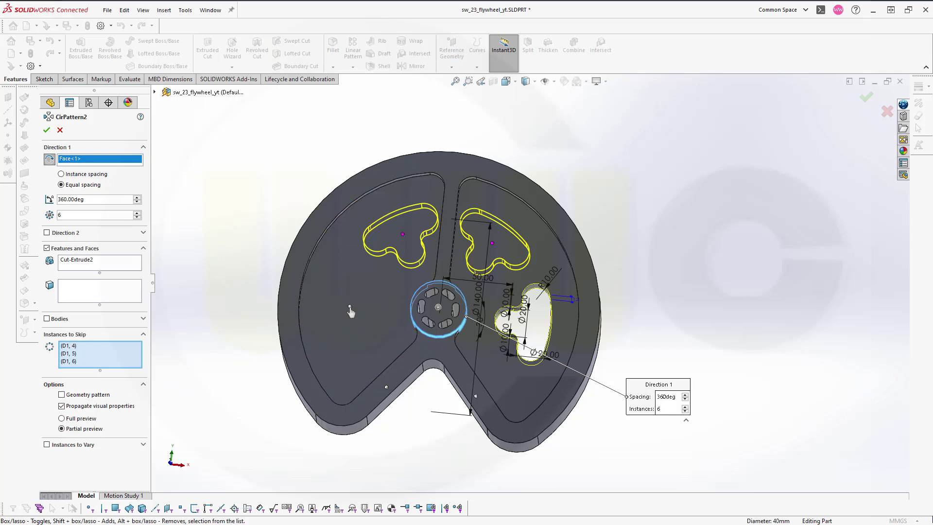
{"action": "left_click", "coordinate": [350, 308]}
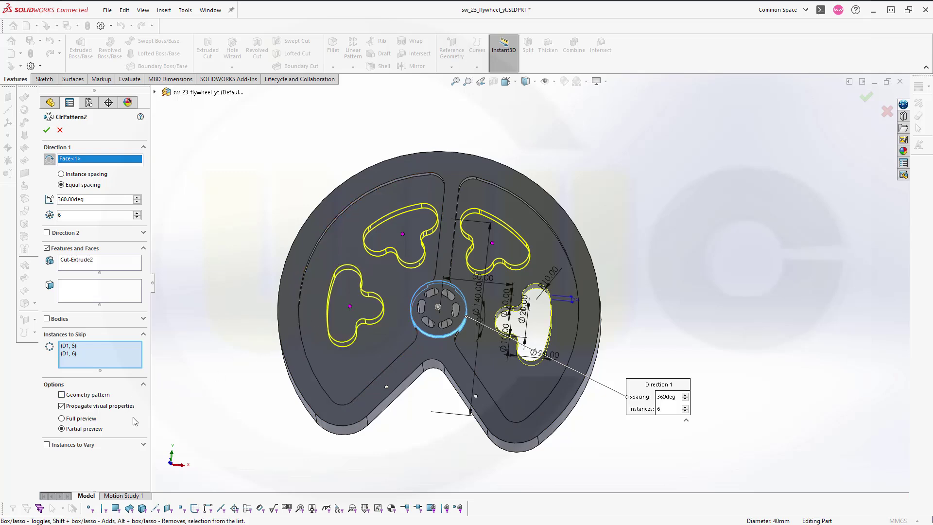
Enable Instances to Vary and set the pattern spacing to 60°.
{"action": "left_click", "coordinate": [47, 445]}
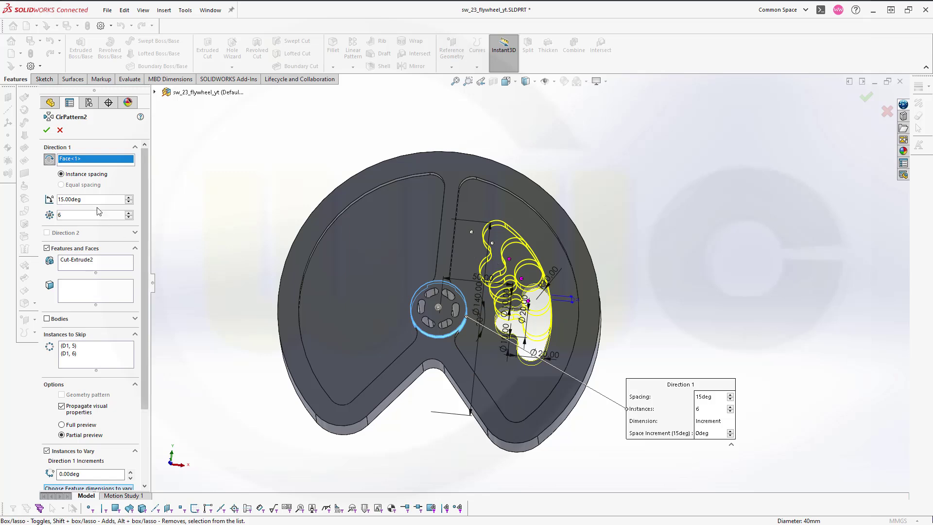
{"action": "left_click_drag", "start_coordinate": [92, 200], "coordinate": [51, 200]}
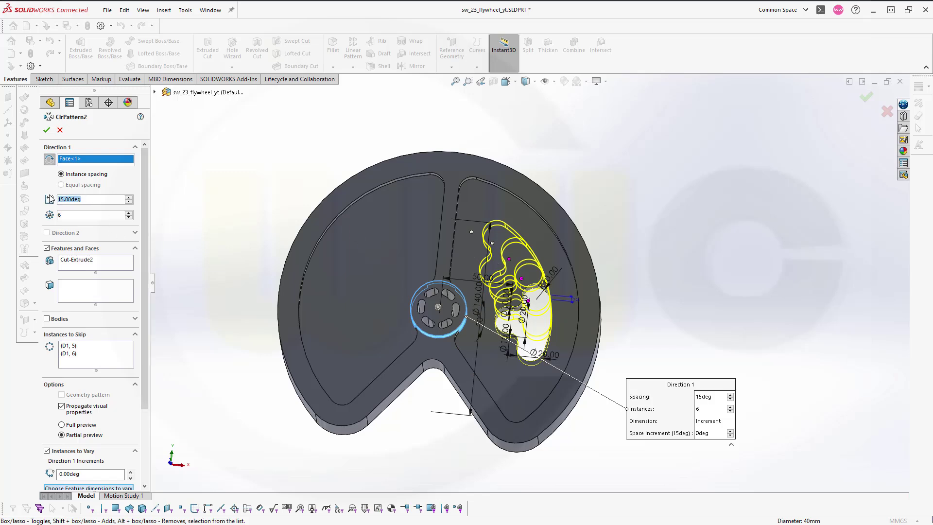
{"action": "type", "text": "60"}
{"action": "key", "text": "Tab"}
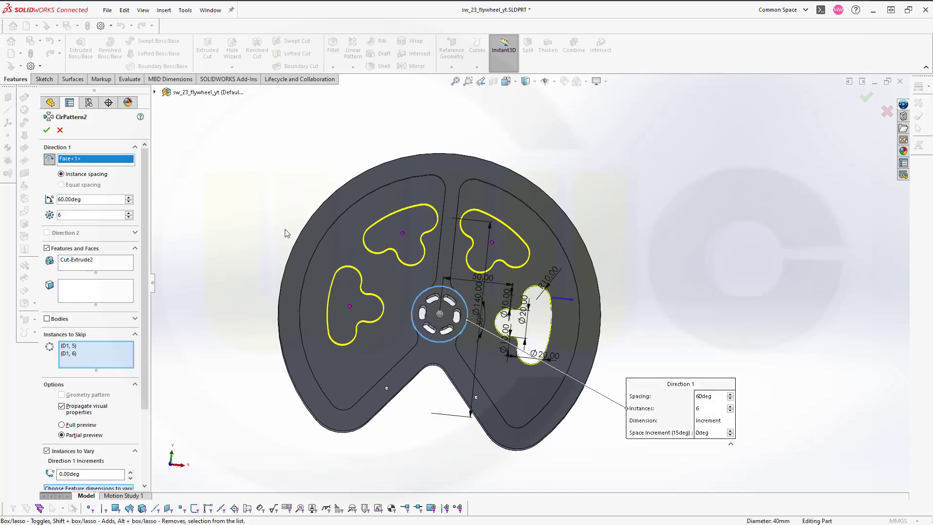
Override the second cutout's spacing to 54° and the third's to 126°.
{"action": "right_click", "coordinate": [492, 243]}
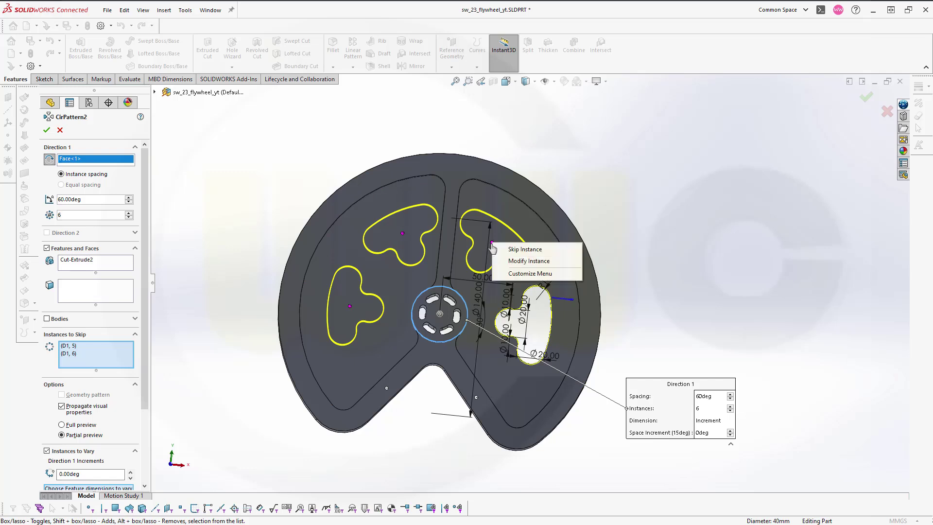
{"action": "left_click", "coordinate": [516, 262]}
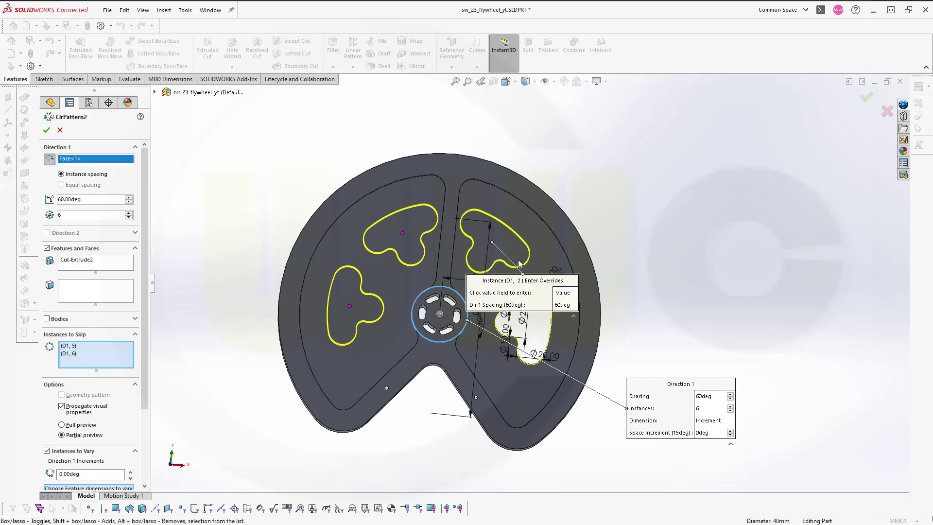
{"action": "left_click", "coordinate": [562, 308]}
{"action": "type", "text": "54"}
{"action": "key", "text": "Return"}
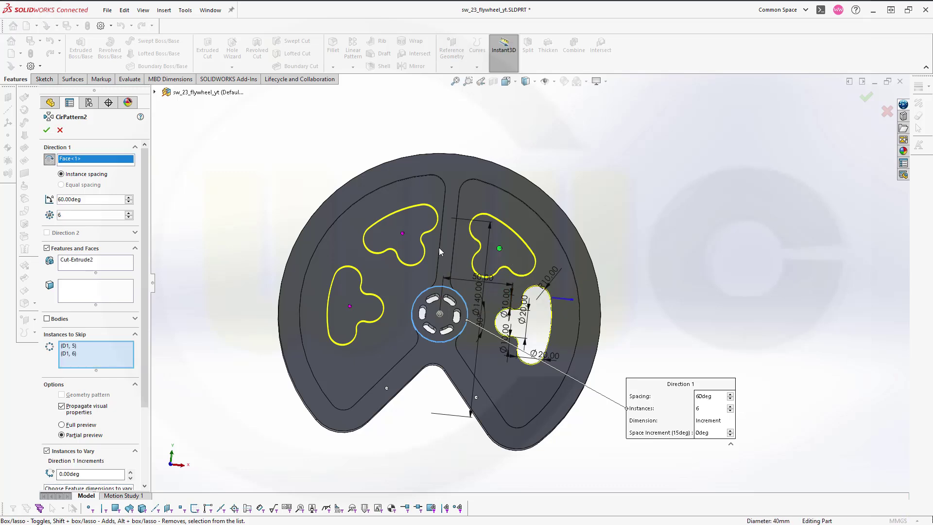
{"action": "right_click", "coordinate": [403, 234]}
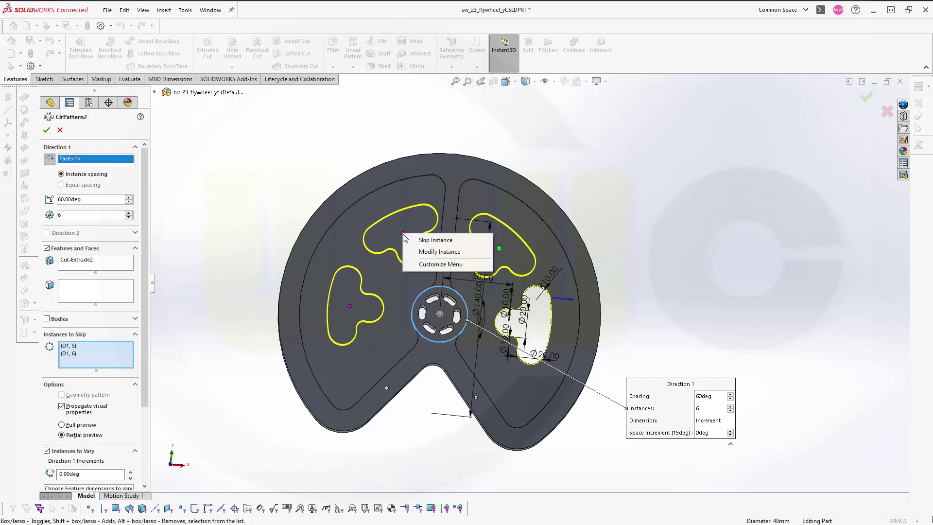
{"action": "left_click", "coordinate": [427, 251]}
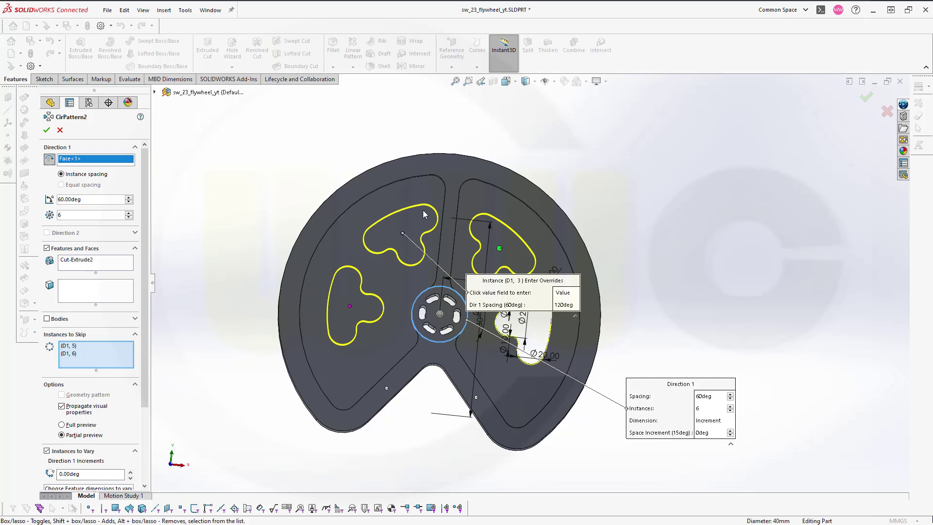
{"action": "left_click", "coordinate": [565, 305]}
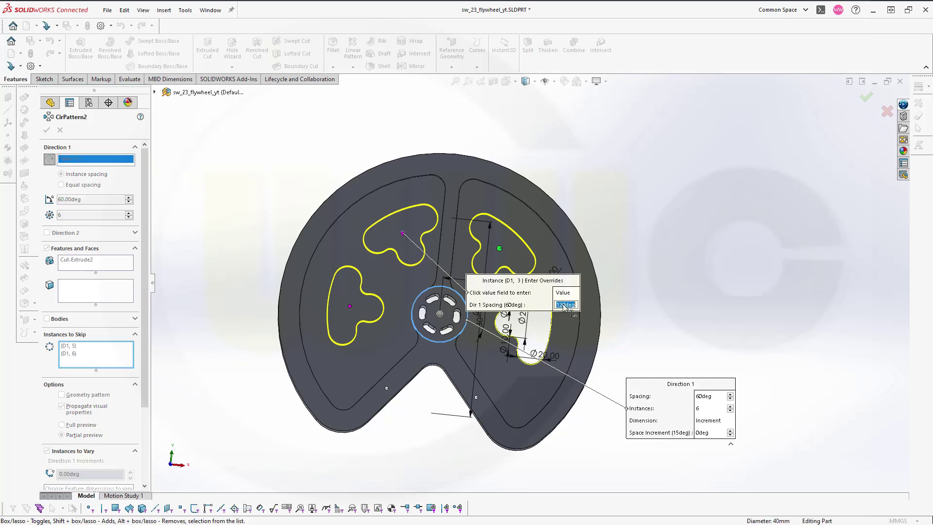
{"action": "type", "text": "126"}
{"action": "key", "text": "Return"}
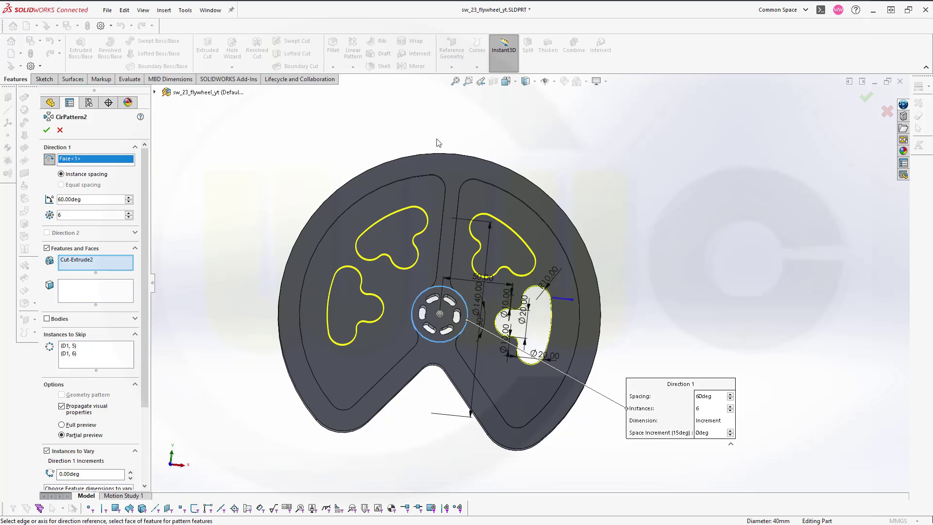
{"action": "left_click", "coordinate": [867, 99]}
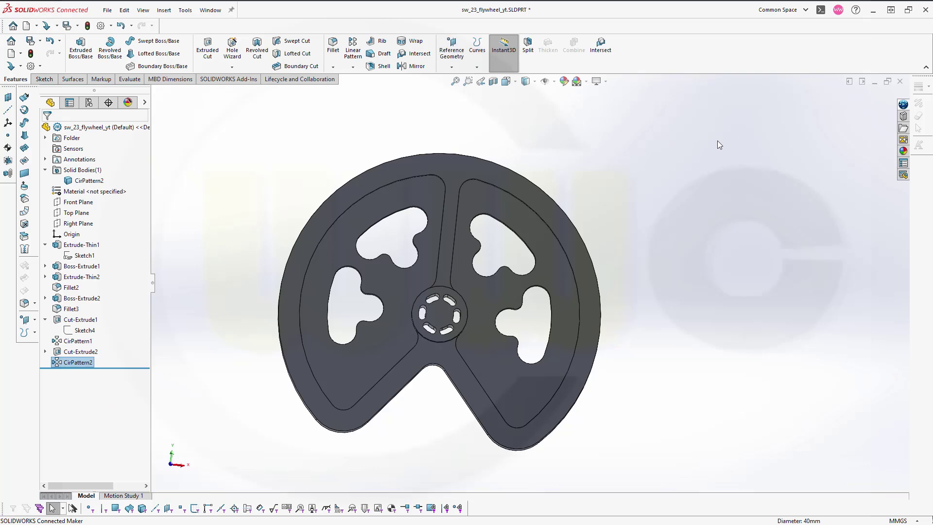
{"action": "middle_click_drag", "start_coordinate": [395, 220], "coordinate": [278, 216]}
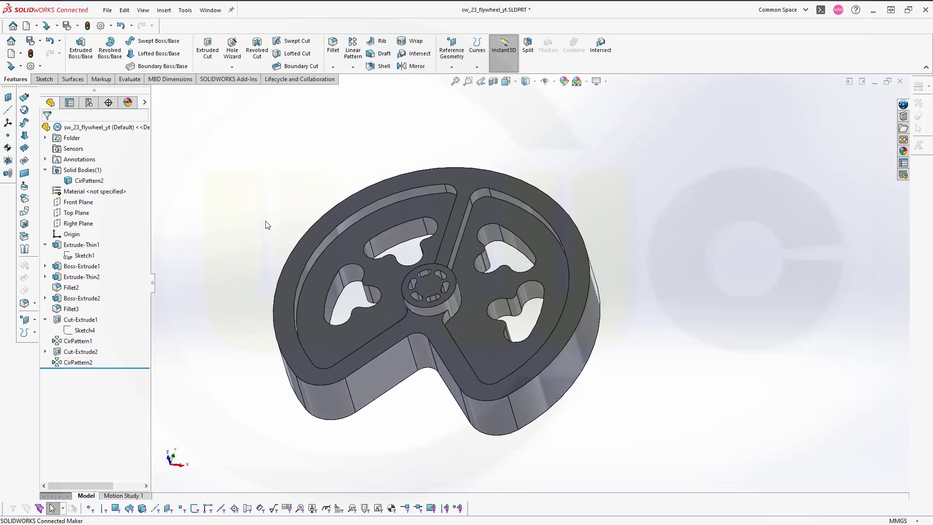
{"action": "key", "text": "f"}
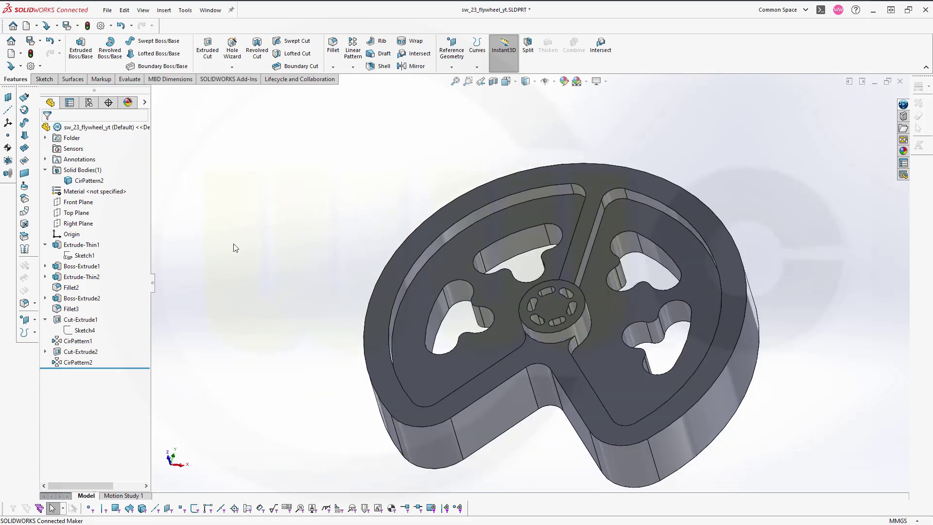